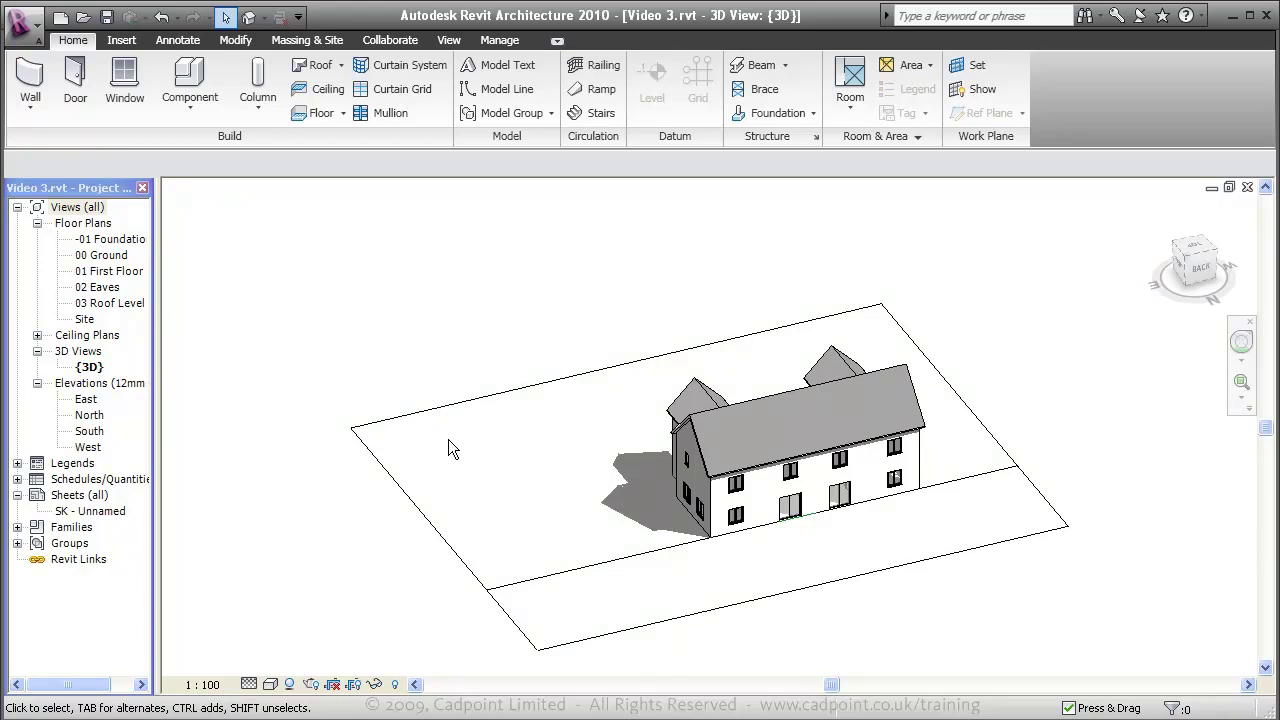
Open the 00 Ground floor plan and create a new building component schedule for the Rooms category
{"action": "double_click", "coordinate": [102, 255]}
{"action": "middle_click_drag", "start_coordinate": [612, 455], "coordinate": [588, 418]}
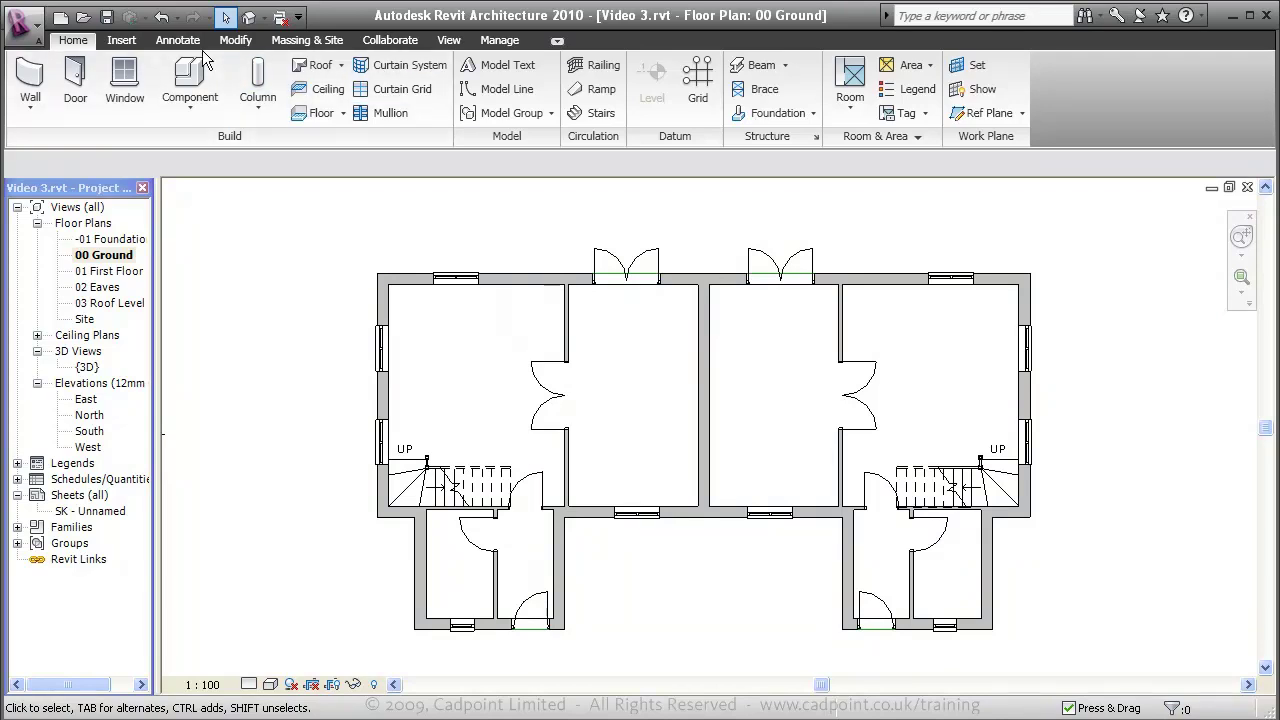
{"action": "left_click", "coordinate": [448, 42]}
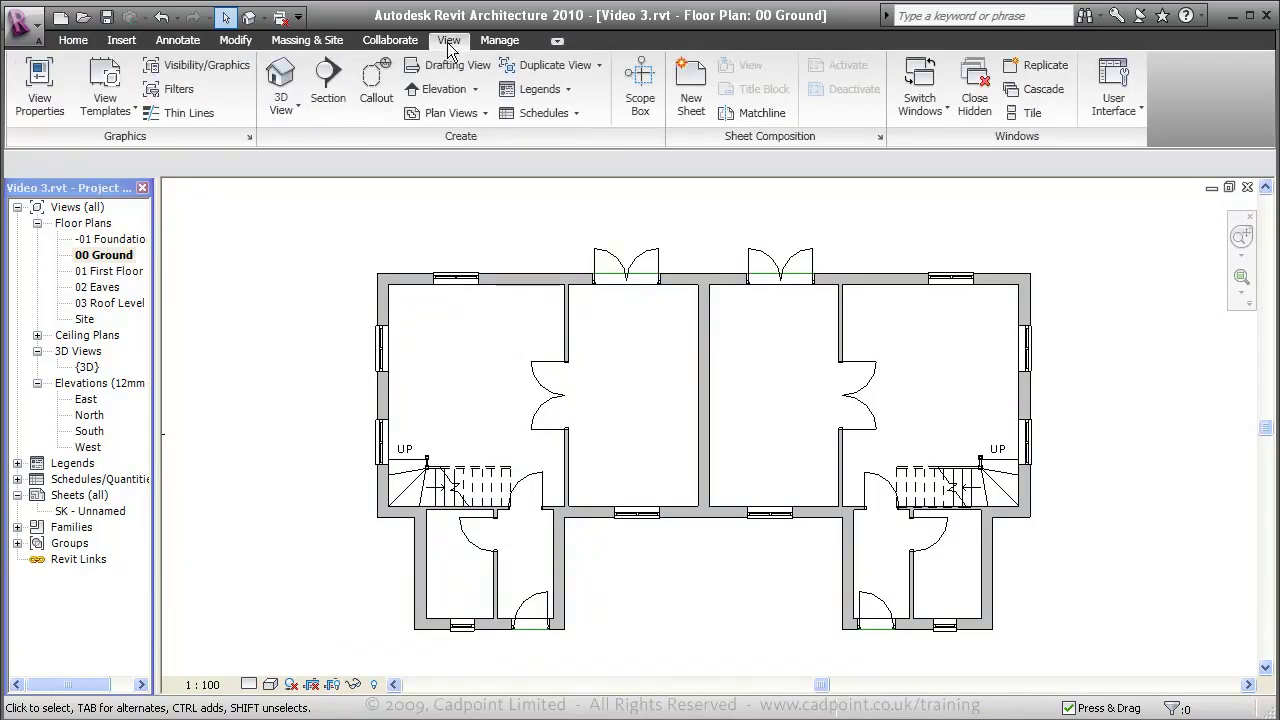
{"action": "left_click", "coordinate": [563, 115]}
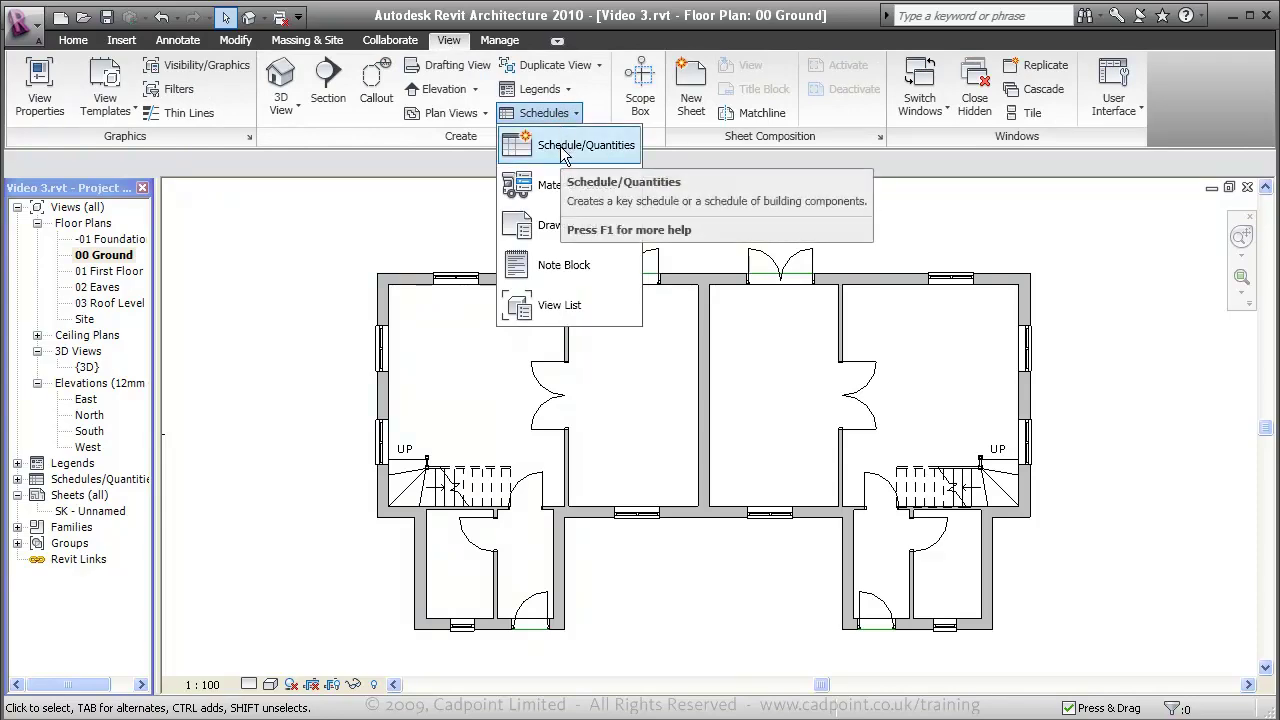
{"action": "left_click", "coordinate": [562, 150]}
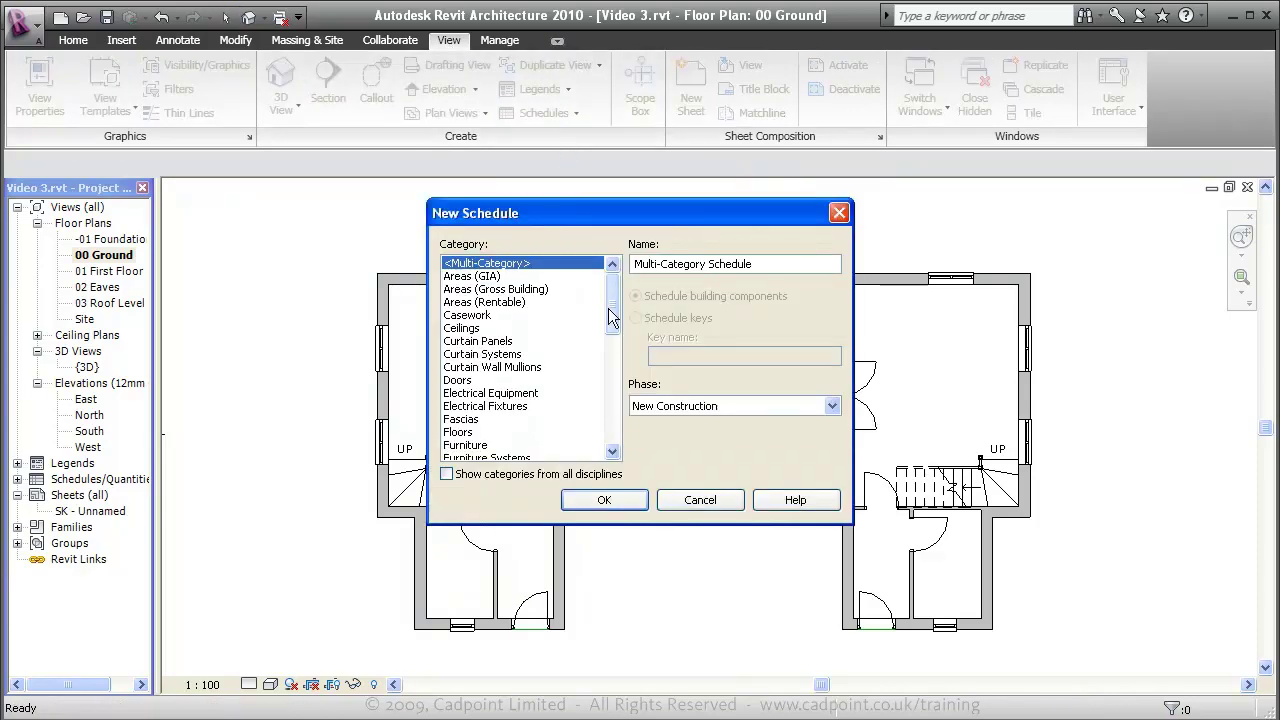
{"action": "left_click_drag", "start_coordinate": [612, 304], "coordinate": [591, 370]}
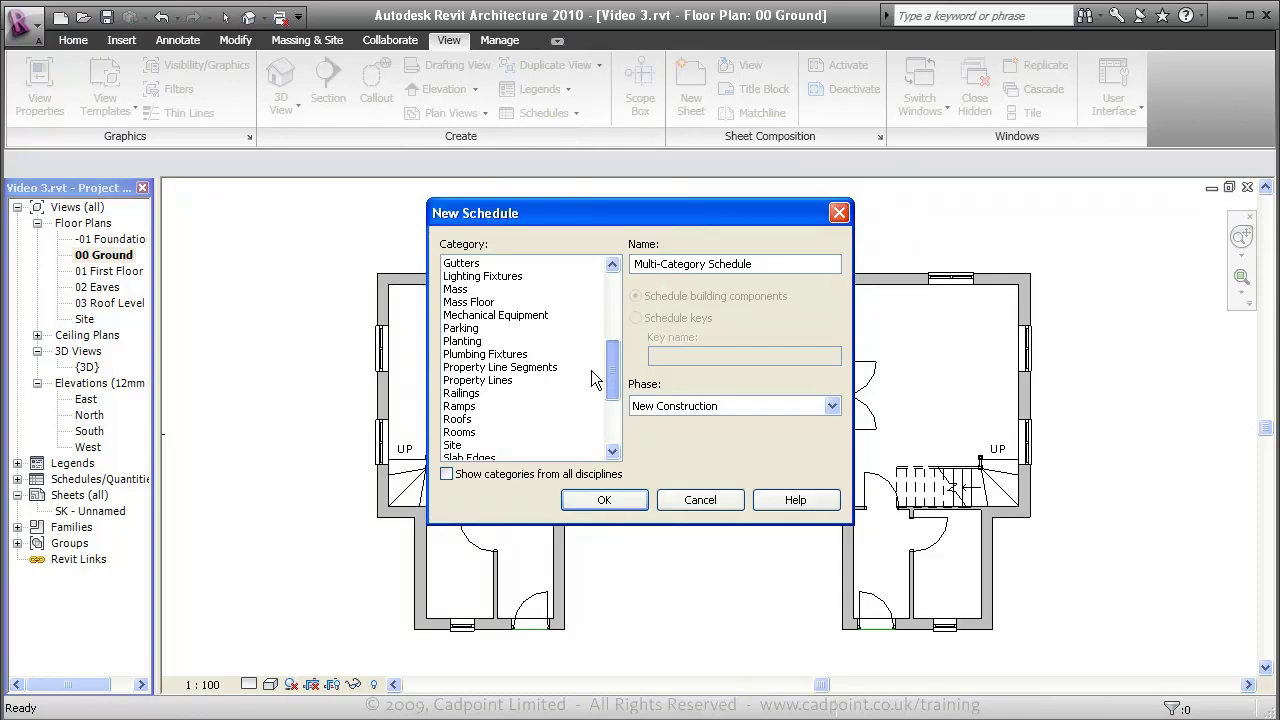
{"action": "left_click", "coordinate": [455, 432]}
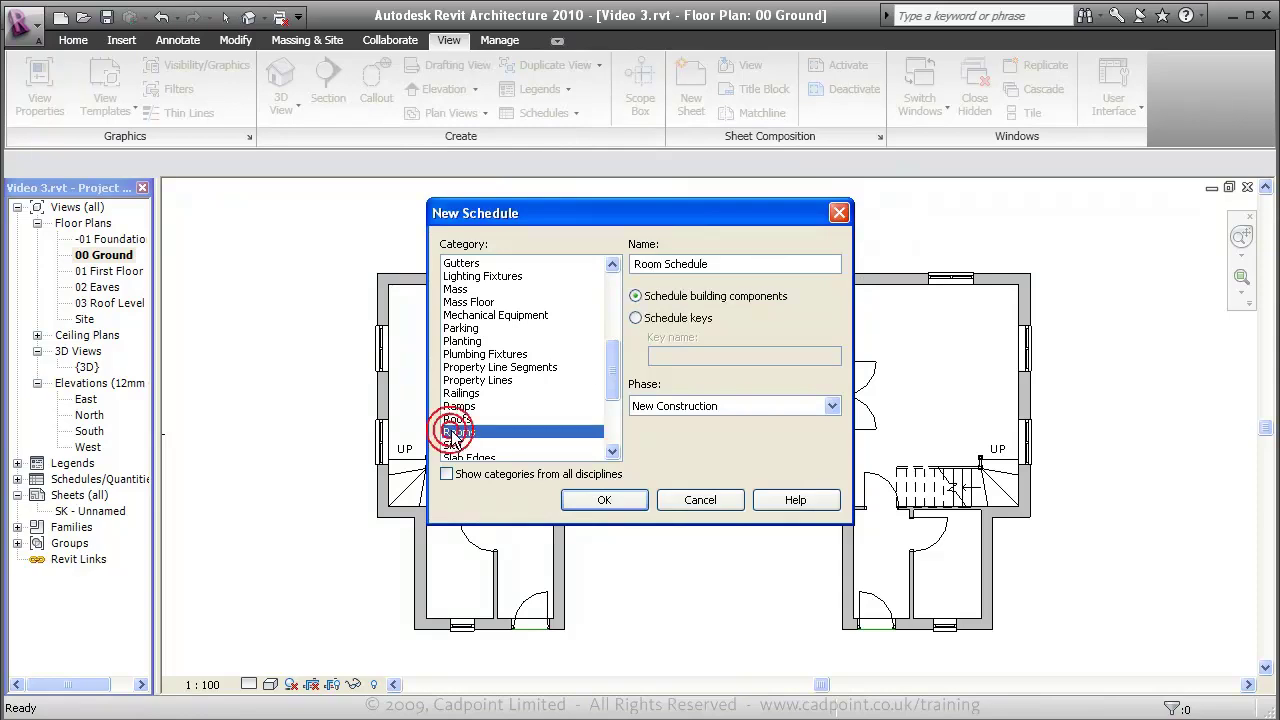
{"action": "left_click", "coordinate": [610, 500]}
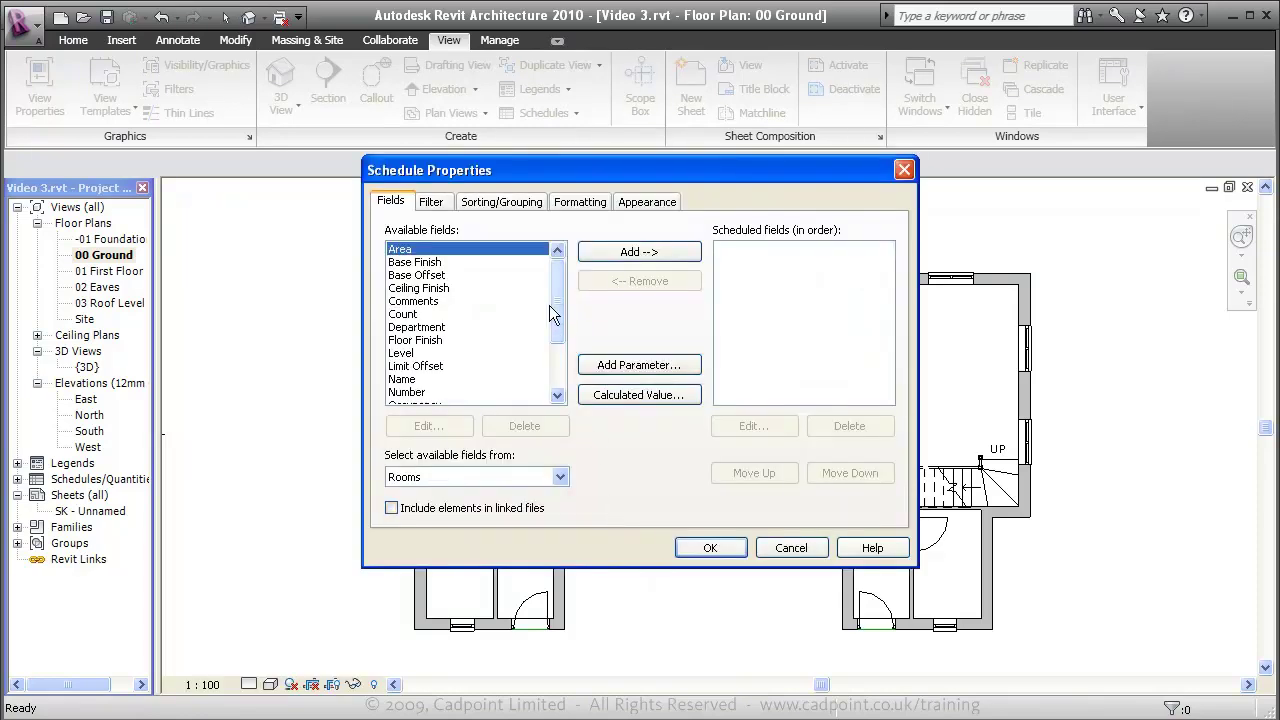
Add the Number, Name, Level, Area and Comments fields to the room schedule in that order
{"action": "left_click_drag", "start_coordinate": [555, 294], "coordinate": [557, 310]}
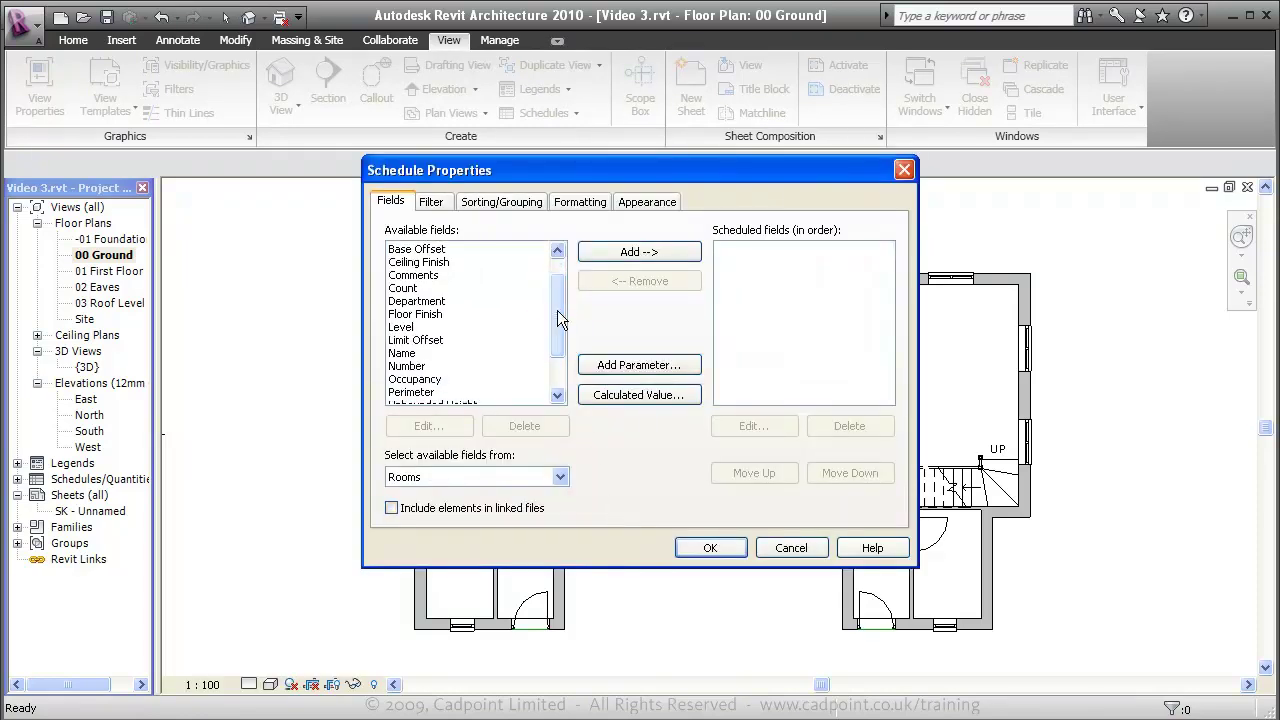
{"action": "left_click", "coordinate": [406, 366]}
{"action": "left_click", "coordinate": [640, 252]}
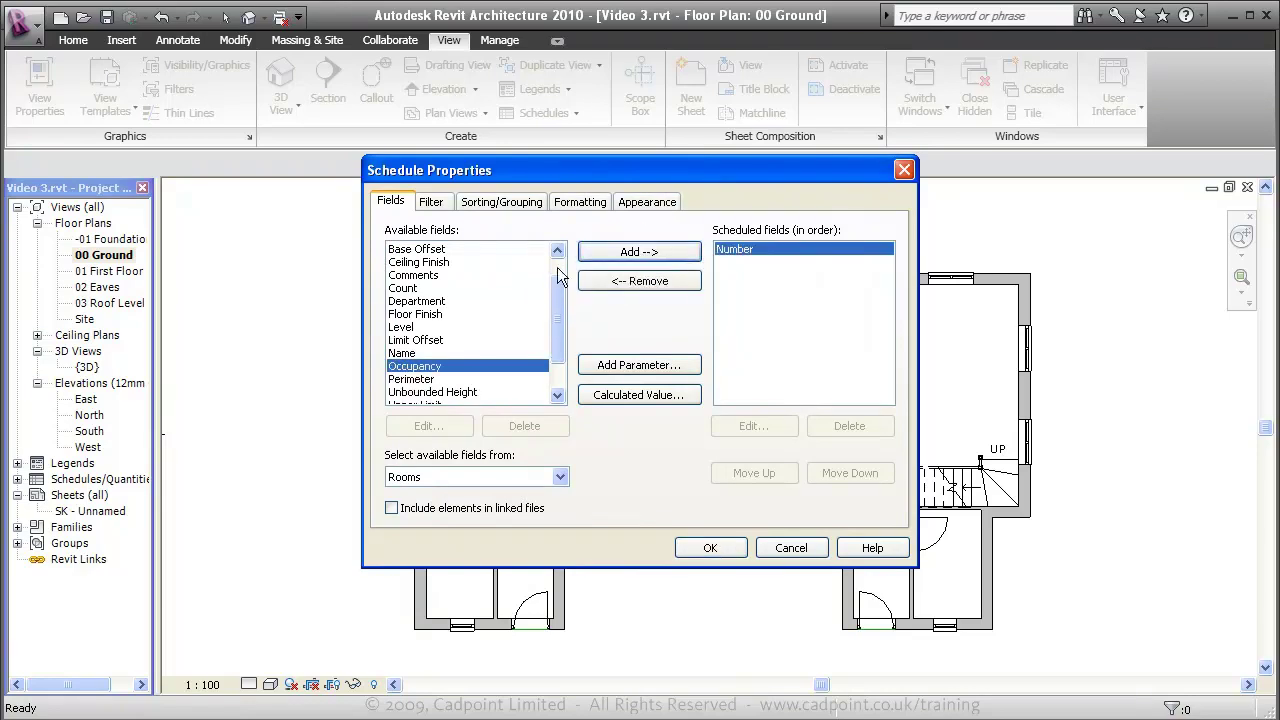
{"action": "left_click", "coordinate": [401, 353]}
{"action": "left_click", "coordinate": [640, 252]}
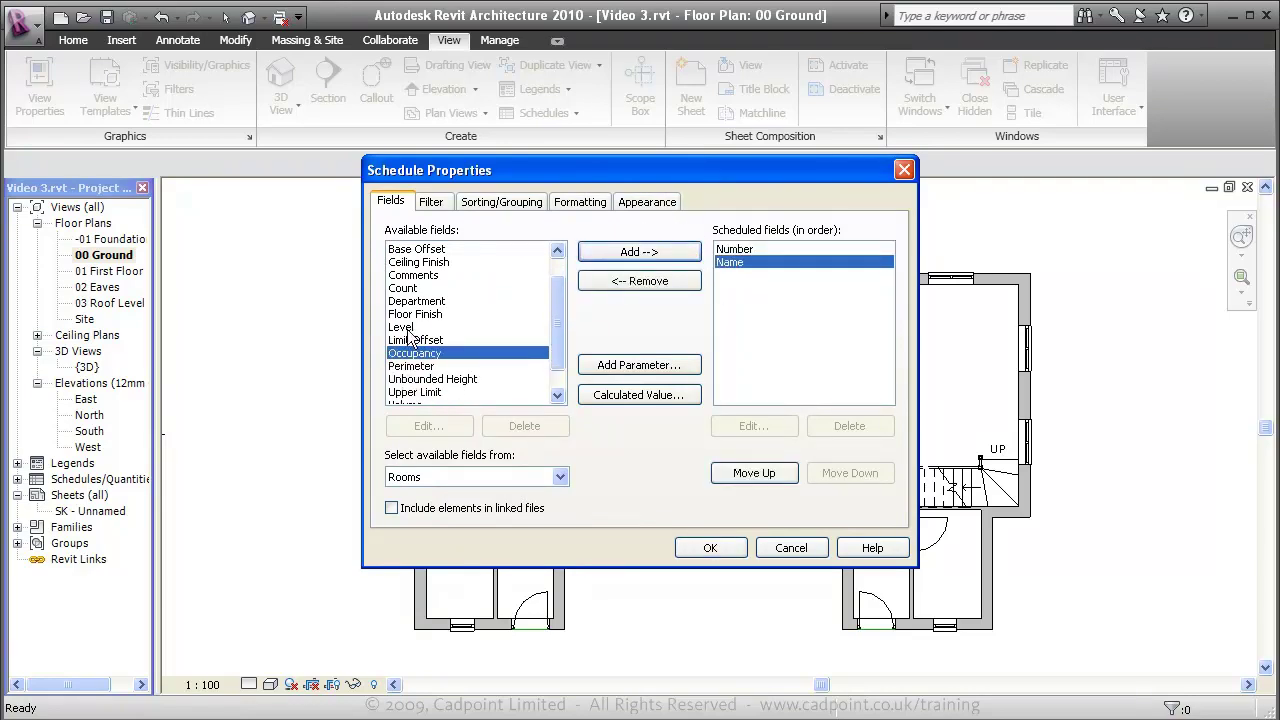
{"action": "left_click", "coordinate": [406, 328]}
{"action": "left_click", "coordinate": [640, 252]}
{"action": "left_click_drag", "start_coordinate": [557, 319], "coordinate": [558, 285]}
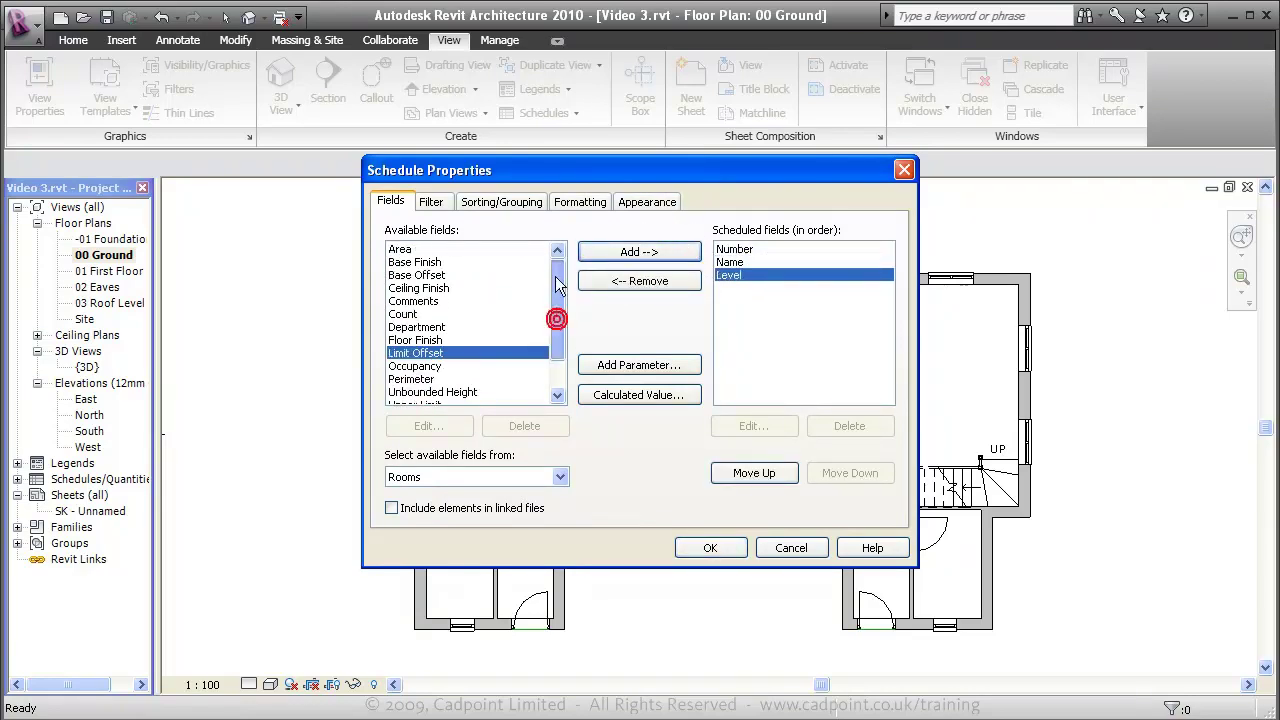
{"action": "left_click", "coordinate": [414, 249]}
{"action": "left_click", "coordinate": [611, 252]}
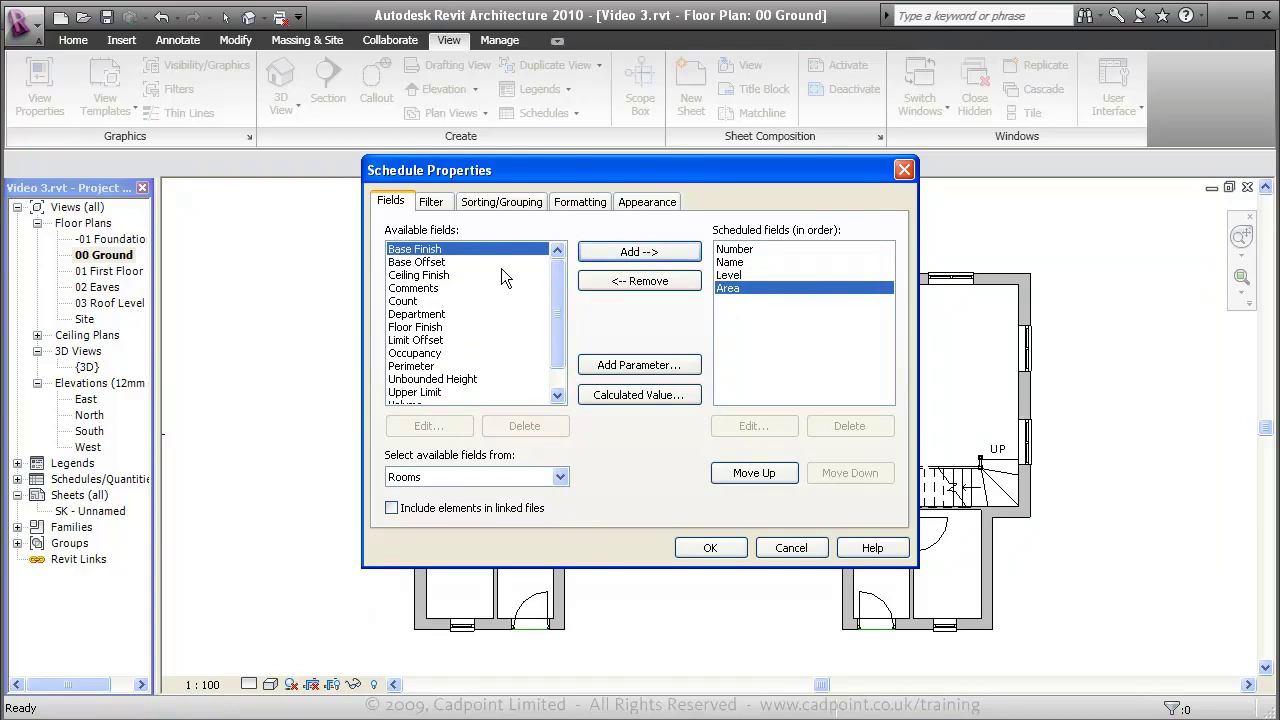
{"action": "left_click", "coordinate": [412, 288]}
{"action": "left_click", "coordinate": [671, 253]}
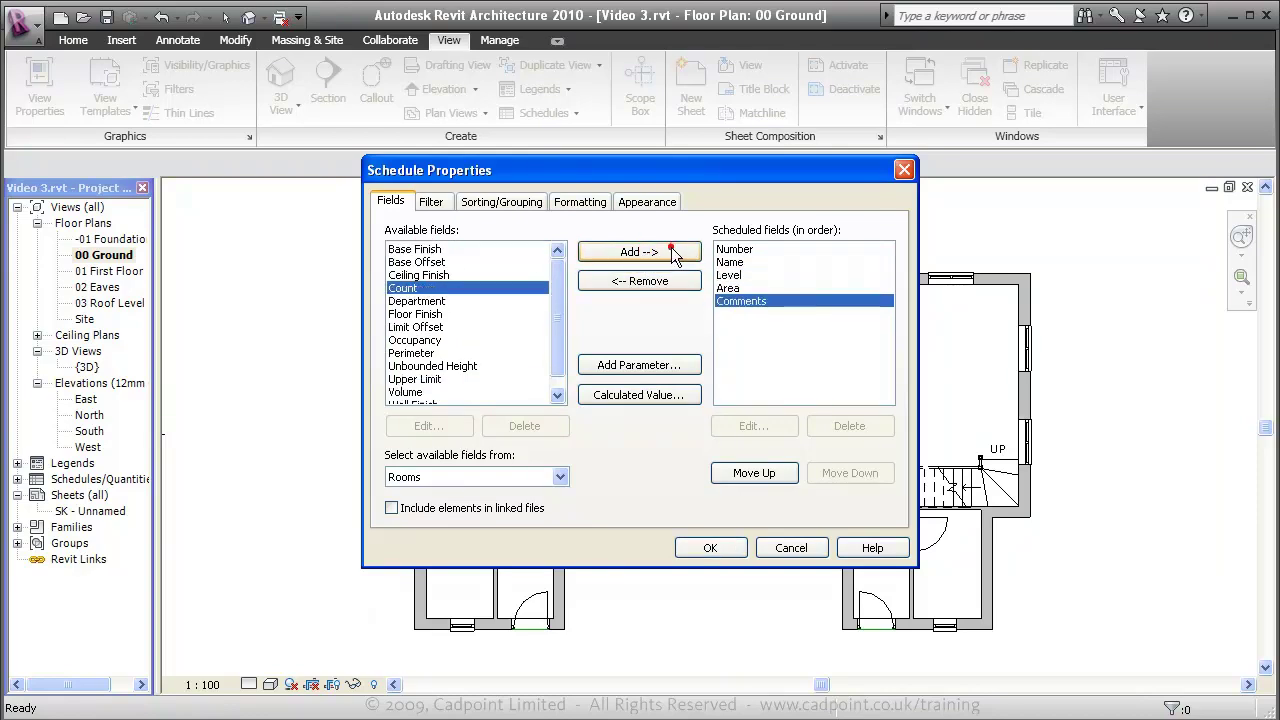
Sort the room schedule by Number
{"action": "left_click", "coordinate": [490, 203]}
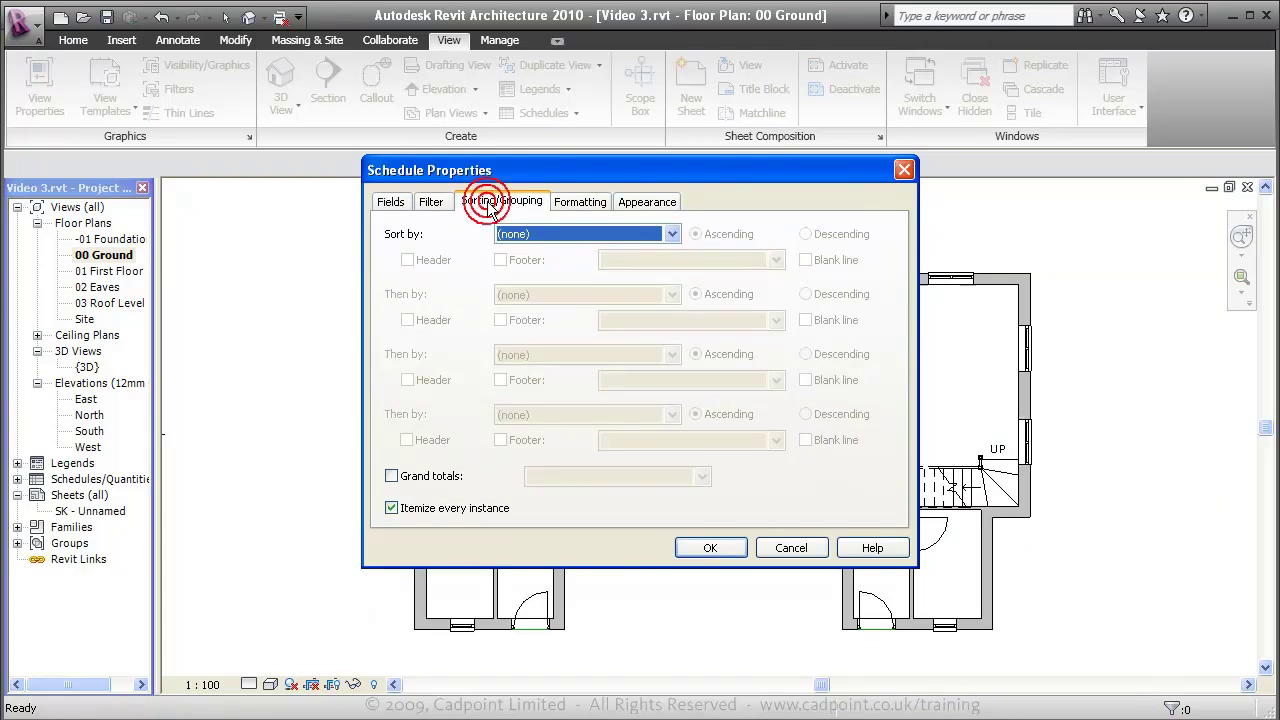
{"action": "left_click", "coordinate": [668, 236]}
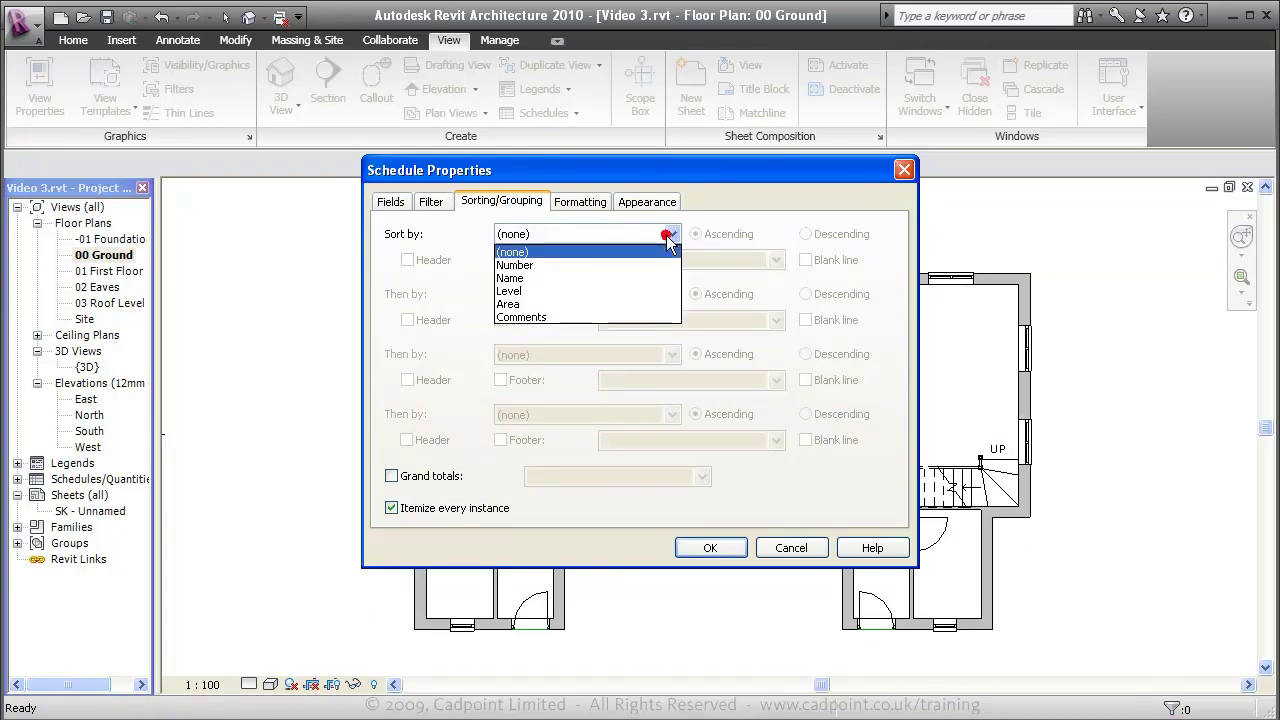
{"action": "left_click", "coordinate": [609, 266]}
Format the Area field with Right alignment and calculated totals, and generate the room schedule
{"action": "left_click", "coordinate": [580, 201]}
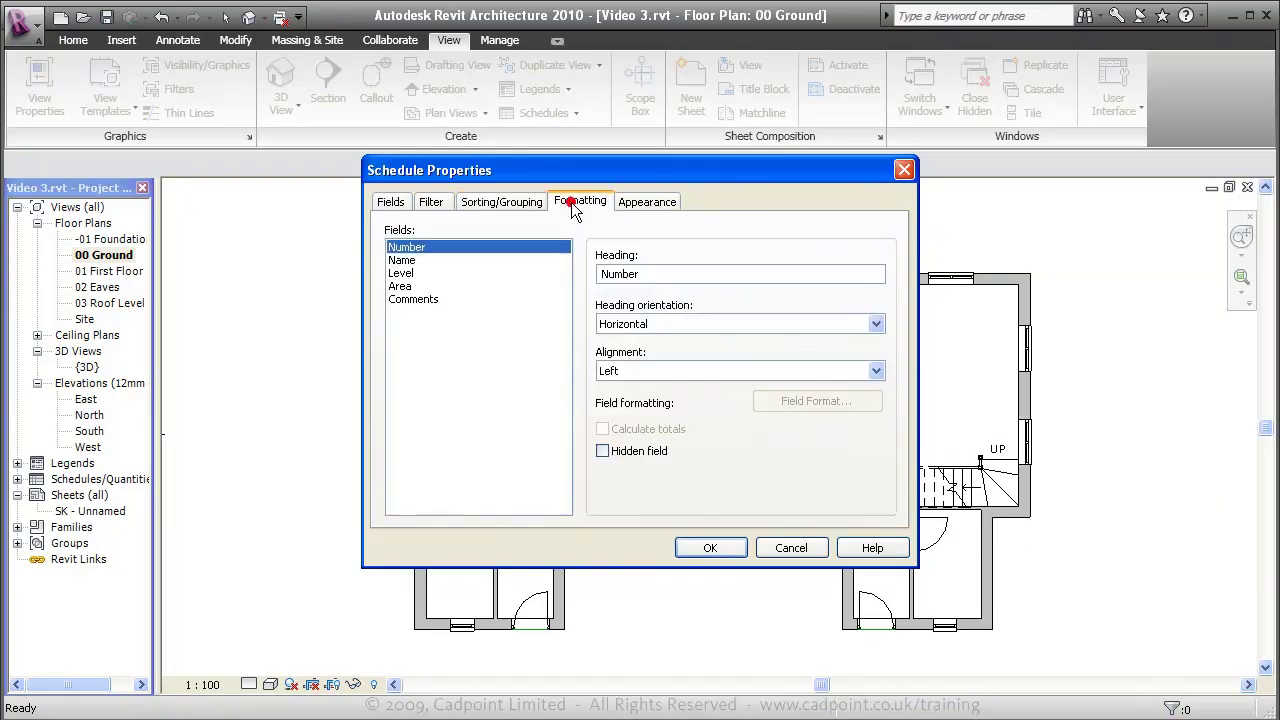
{"action": "left_click", "coordinate": [405, 286]}
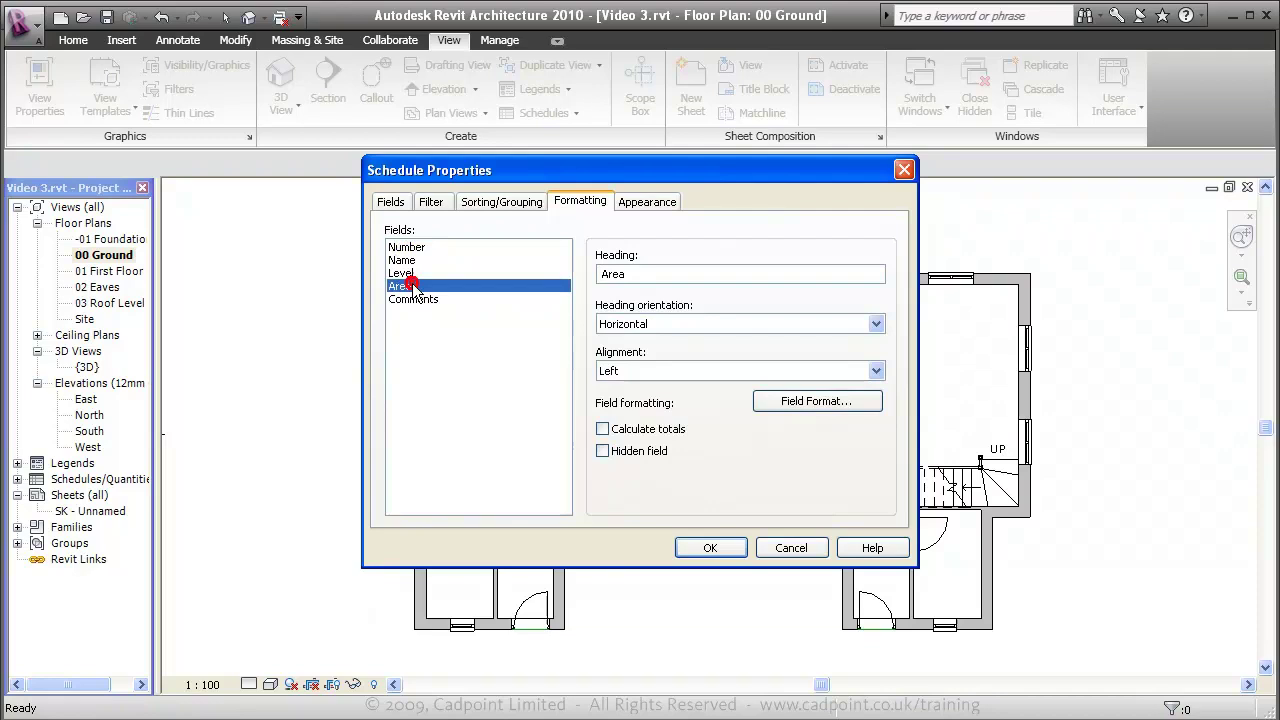
{"action": "left_click", "coordinate": [659, 369]}
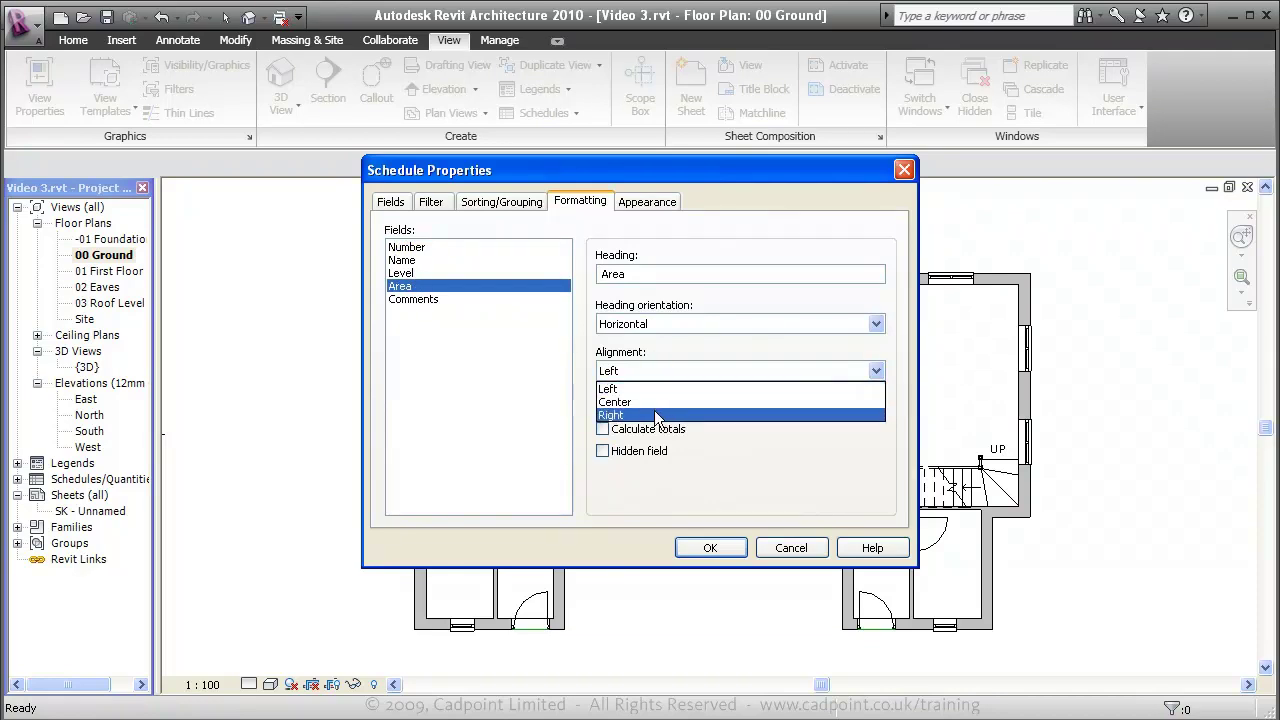
{"action": "left_click", "coordinate": [654, 412]}
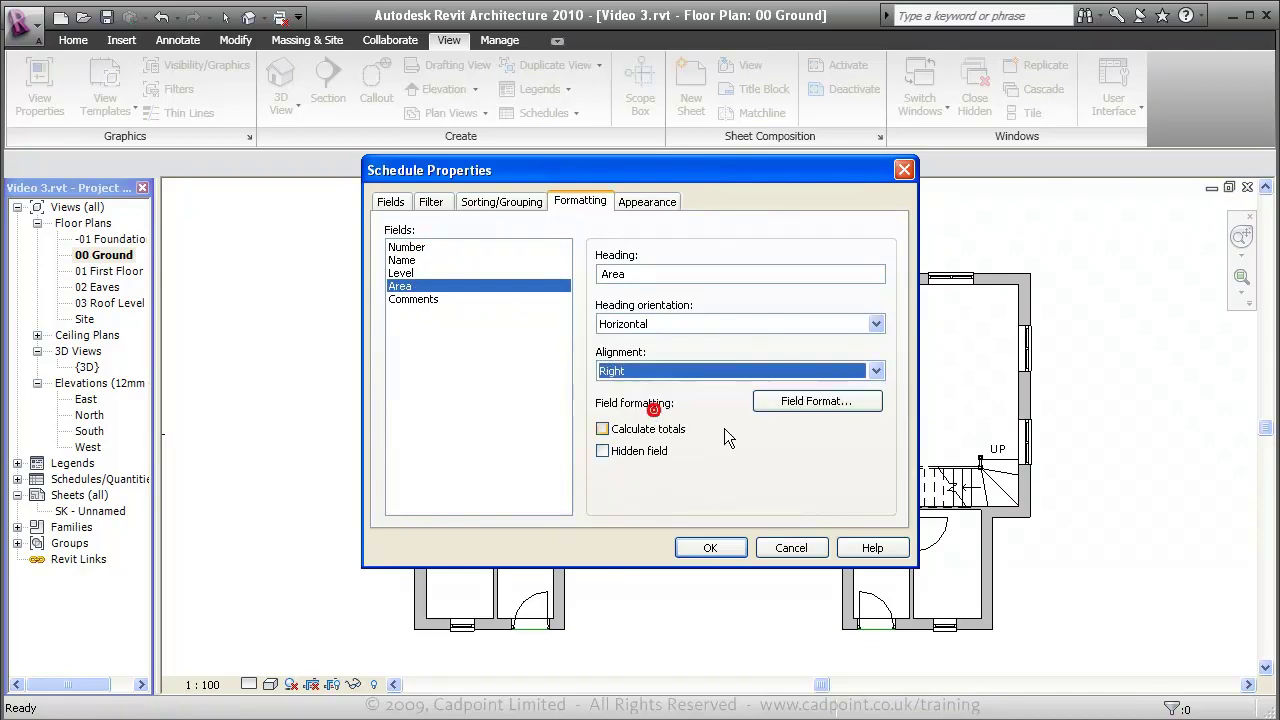
{"action": "left_click", "coordinate": [603, 430]}
{"action": "left_click", "coordinate": [729, 546]}
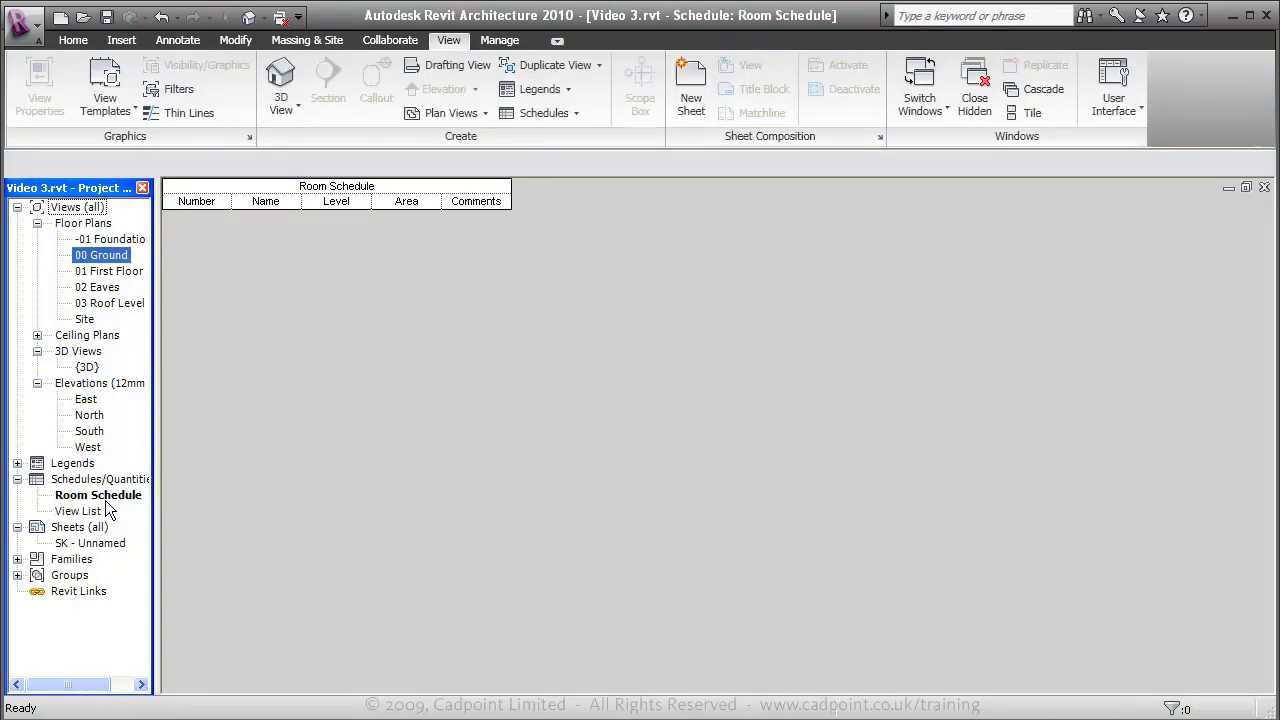
Insert a first row in the room schedule with number 101 and name Porch
{"action": "left_click", "coordinate": [188, 463]}
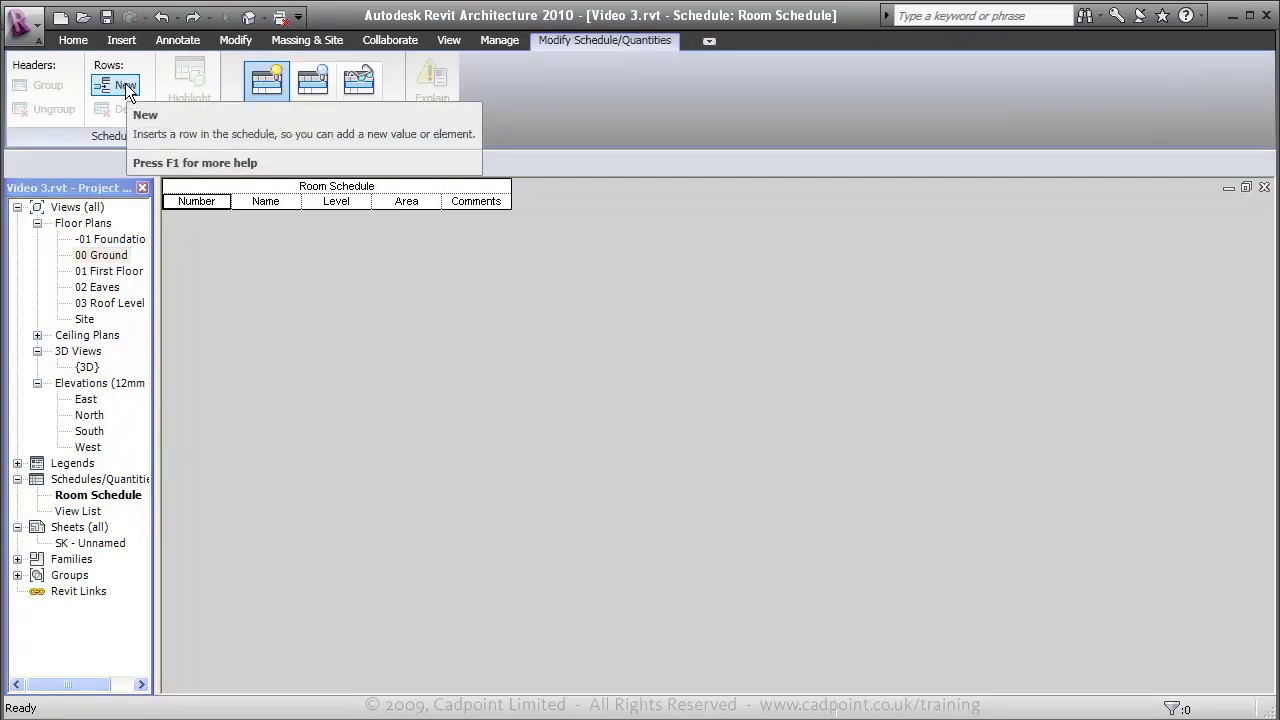
{"action": "left_click", "coordinate": [124, 86]}
{"action": "left_click", "coordinate": [177, 233]}
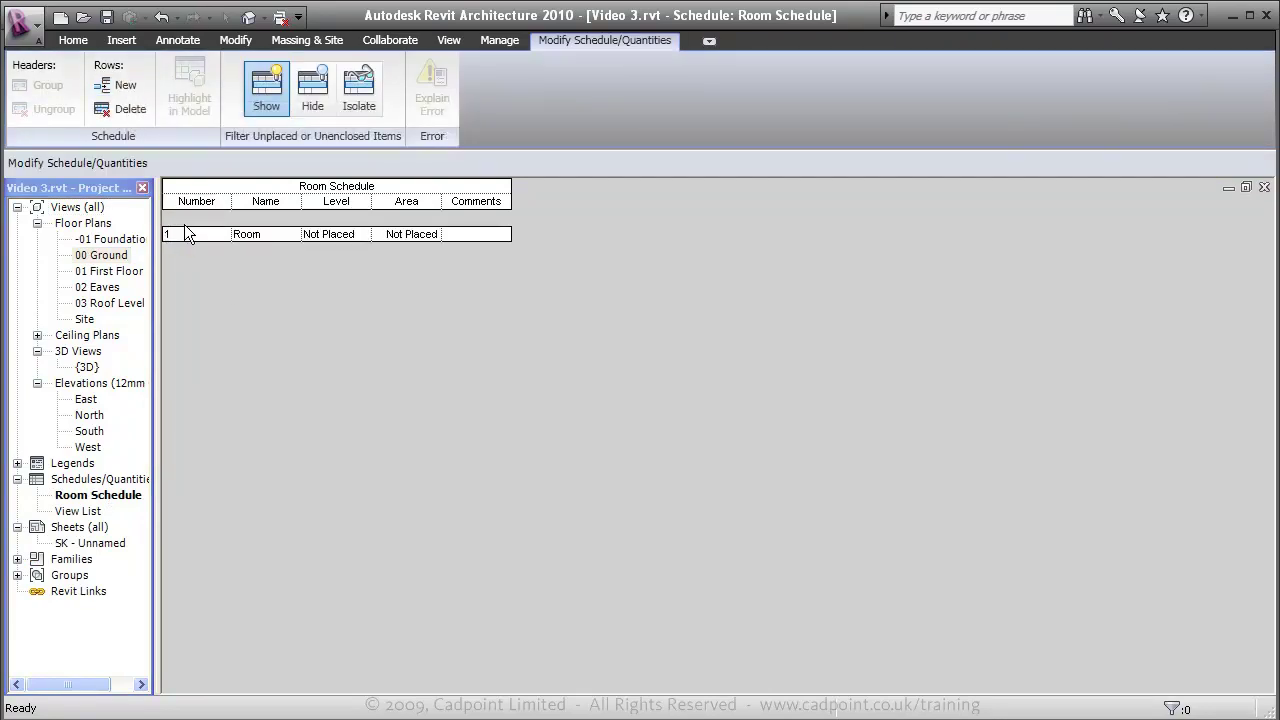
{"action": "left_click", "coordinate": [273, 236]}
{"action": "type", "text": "Porch"}
Add two more rooms to the schedule, named WC and Living Area
{"action": "left_click", "coordinate": [124, 86]}
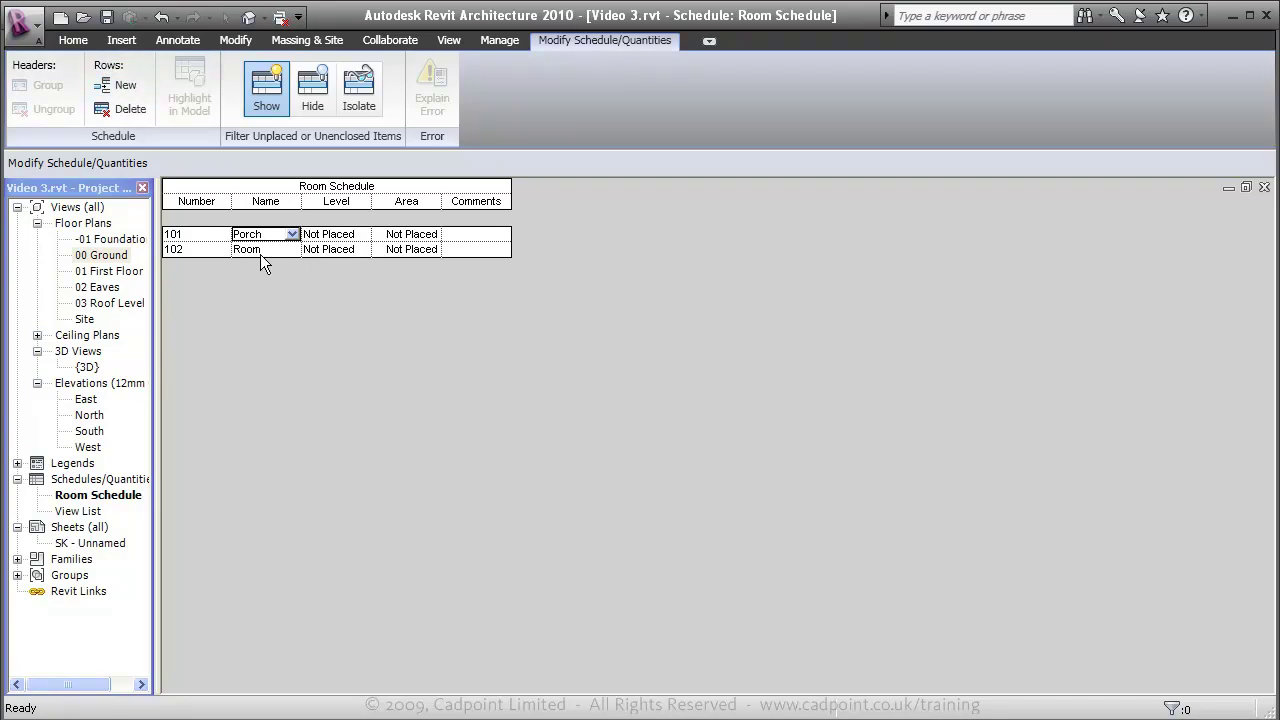
{"action": "key", "text": "BackSpace"}
{"action": "left_click", "coordinate": [124, 86]}
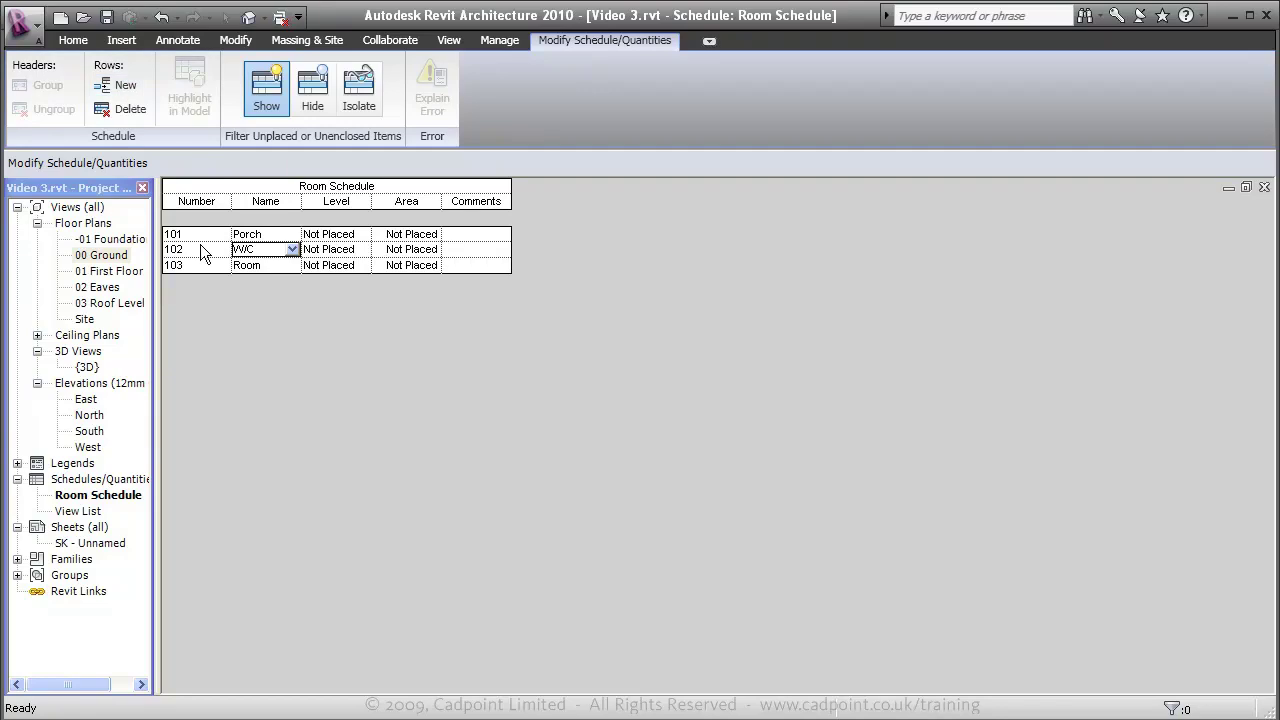
{"action": "double_click", "coordinate": [276, 265]}
{"action": "type", "text": "Li"}
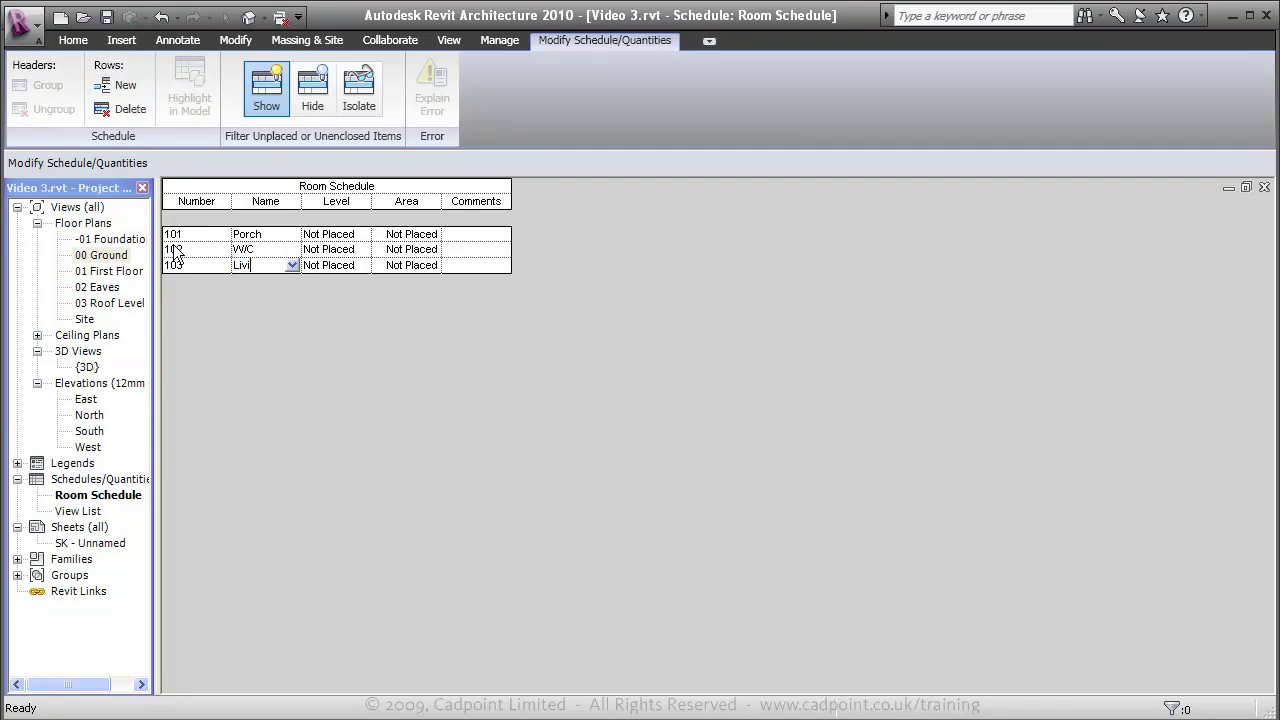
Add rows for two further rooms, named Kitchen Dining and Bedroom 1
{"action": "left_click", "coordinate": [124, 86]}
{"action": "type", "text": "Kit"}
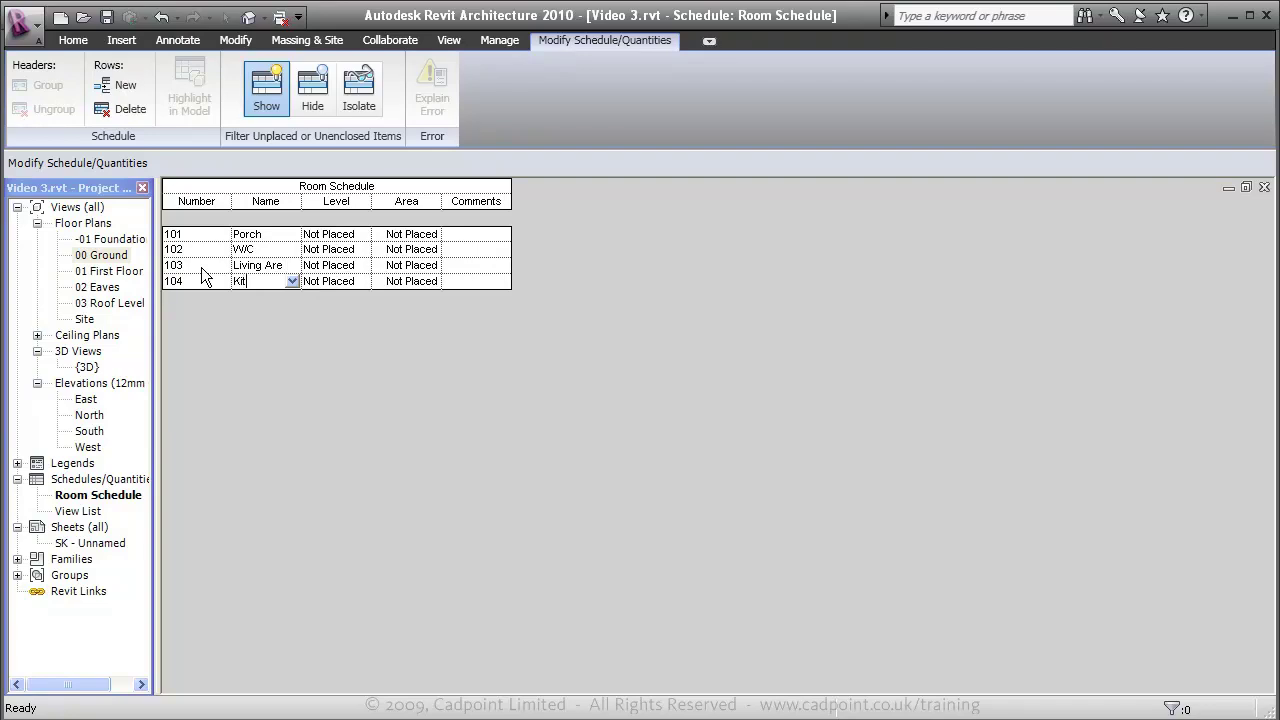
{"action": "type", "text": "chen Dining"}
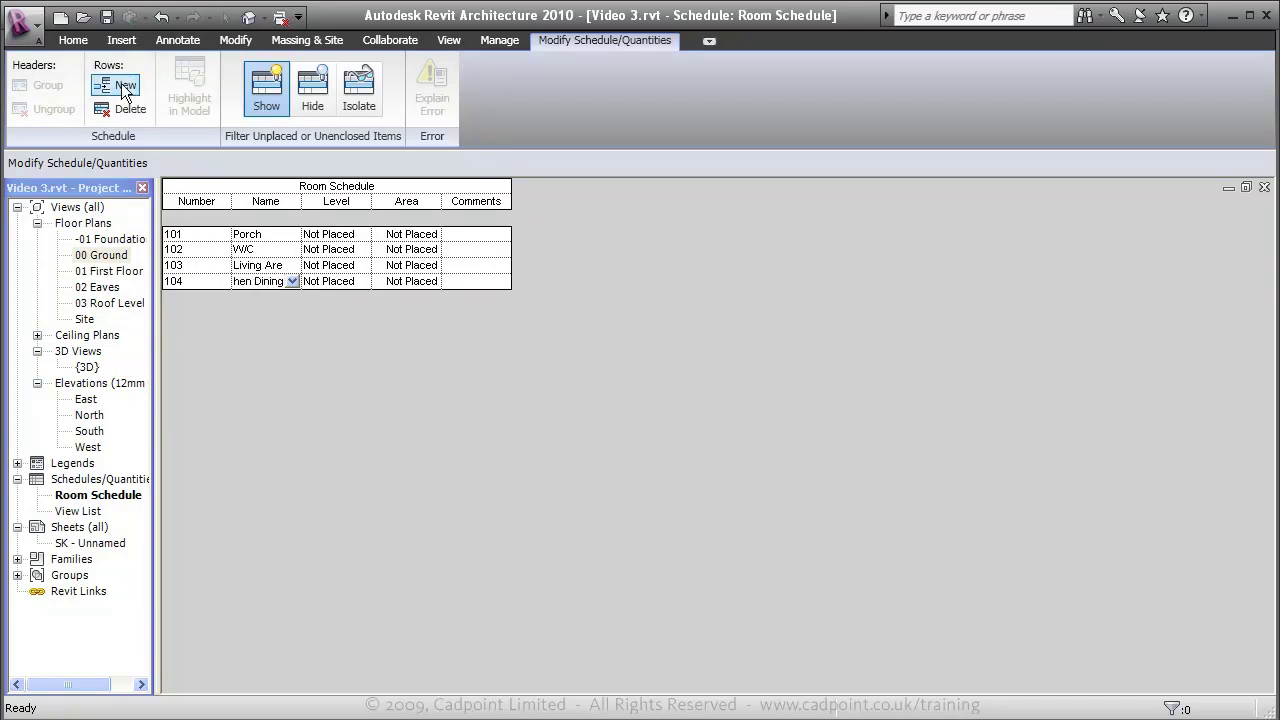
{"action": "left_click", "coordinate": [124, 86]}
{"action": "type", "text": "Be"}
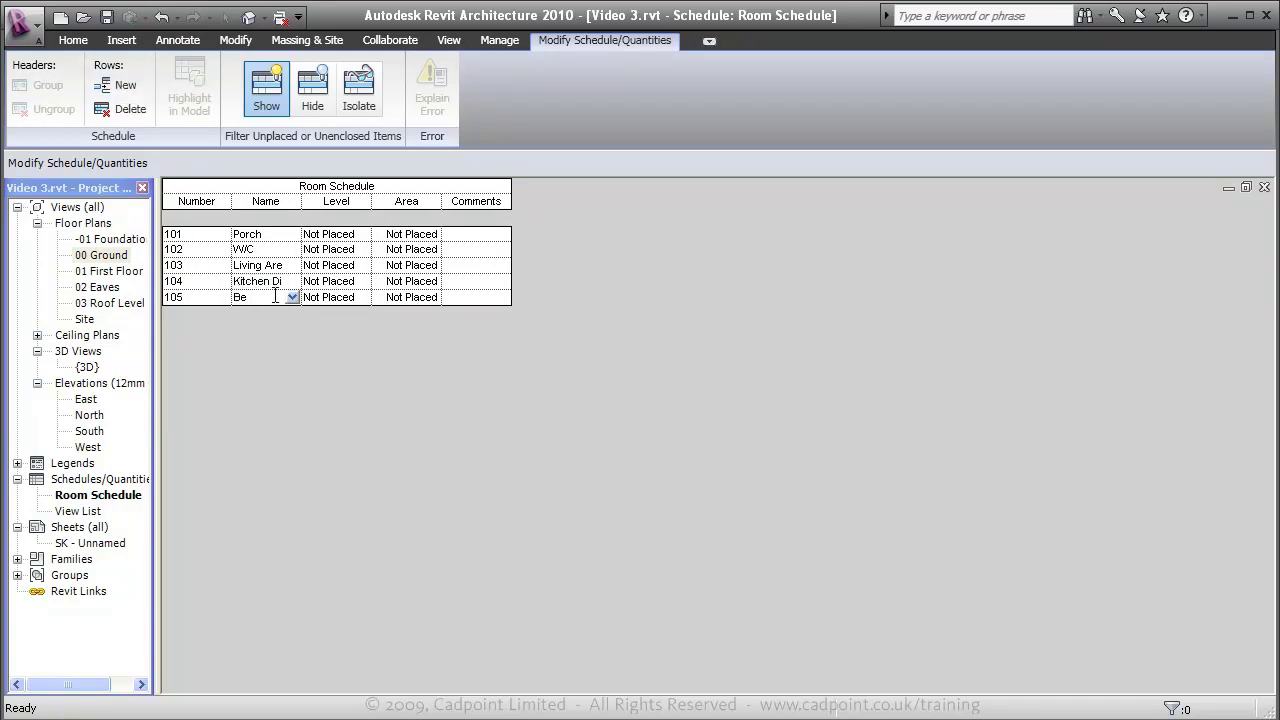
{"action": "type", "text": "droom 1"}
Add two more schedule rows for the rooms Bedroom 2 and Bedroom 3
{"action": "left_click", "coordinate": [118, 86]}
{"action": "type", "text": "Be"}
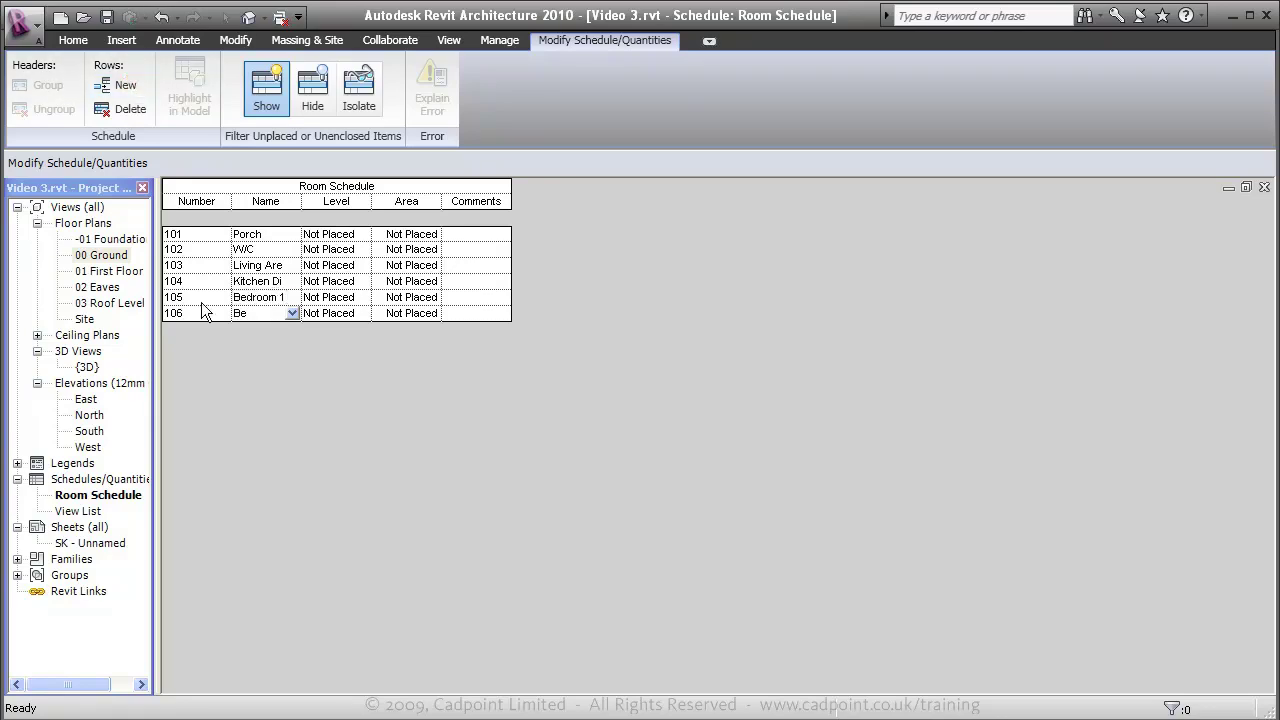
{"action": "type", "text": "droom2"}
{"action": "key", "text": "BackSpace"}
{"action": "type", "text": "2"}
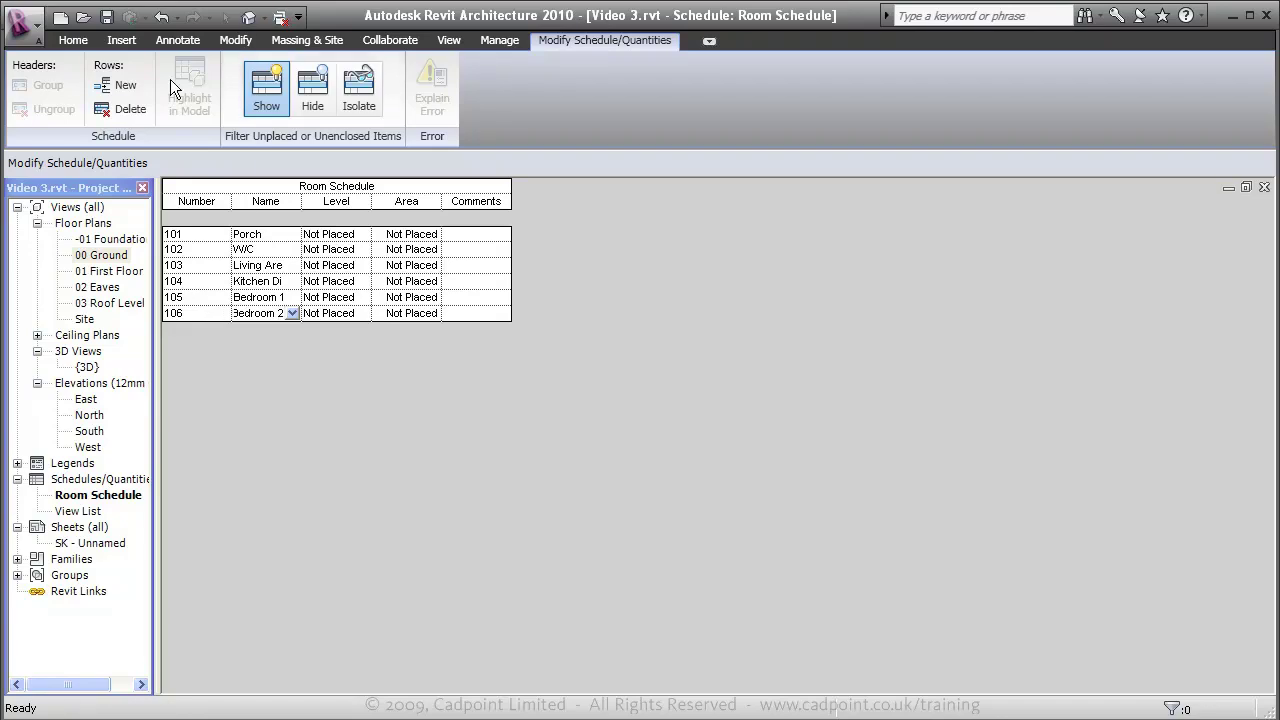
{"action": "left_click", "coordinate": [118, 86]}
{"action": "left_click", "coordinate": [265, 329]}
{"action": "type", "text": "Bed"}
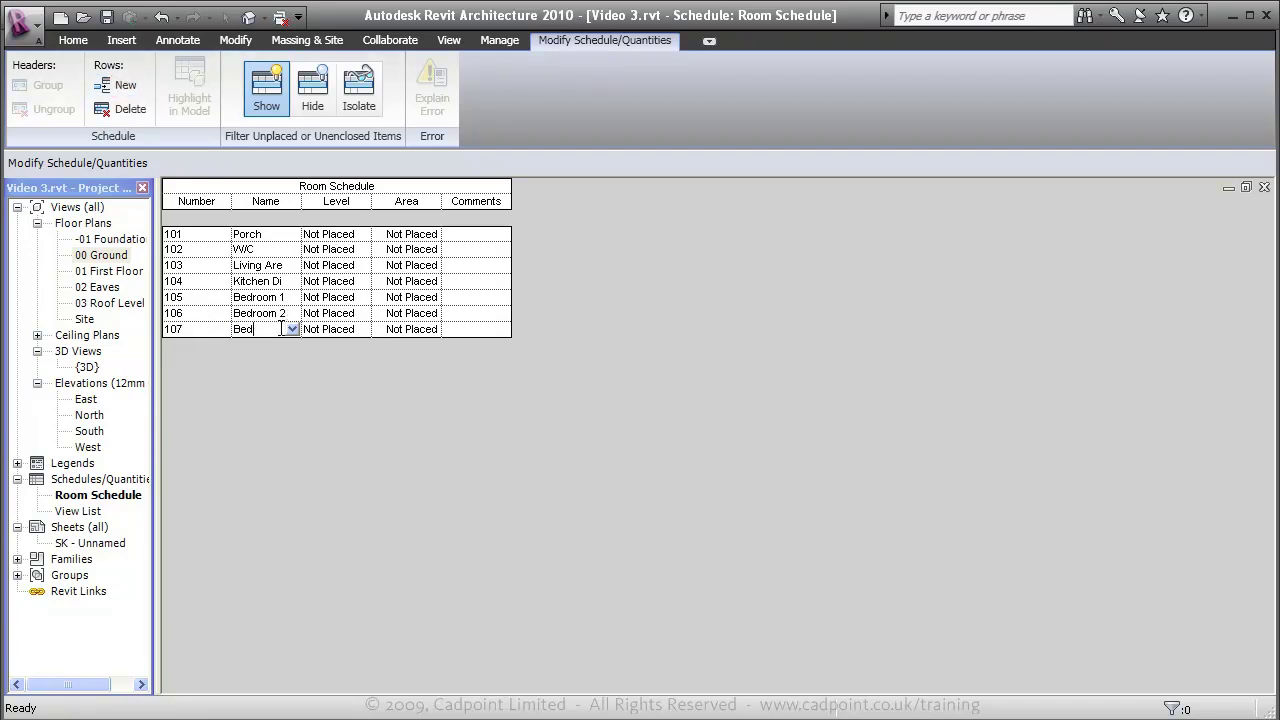
{"action": "type", "text": "room 3"}
Add the last two rooms to the schedule, named Ensuite and Bathroom
{"action": "left_click", "coordinate": [118, 86]}
{"action": "left_click", "coordinate": [265, 345]}
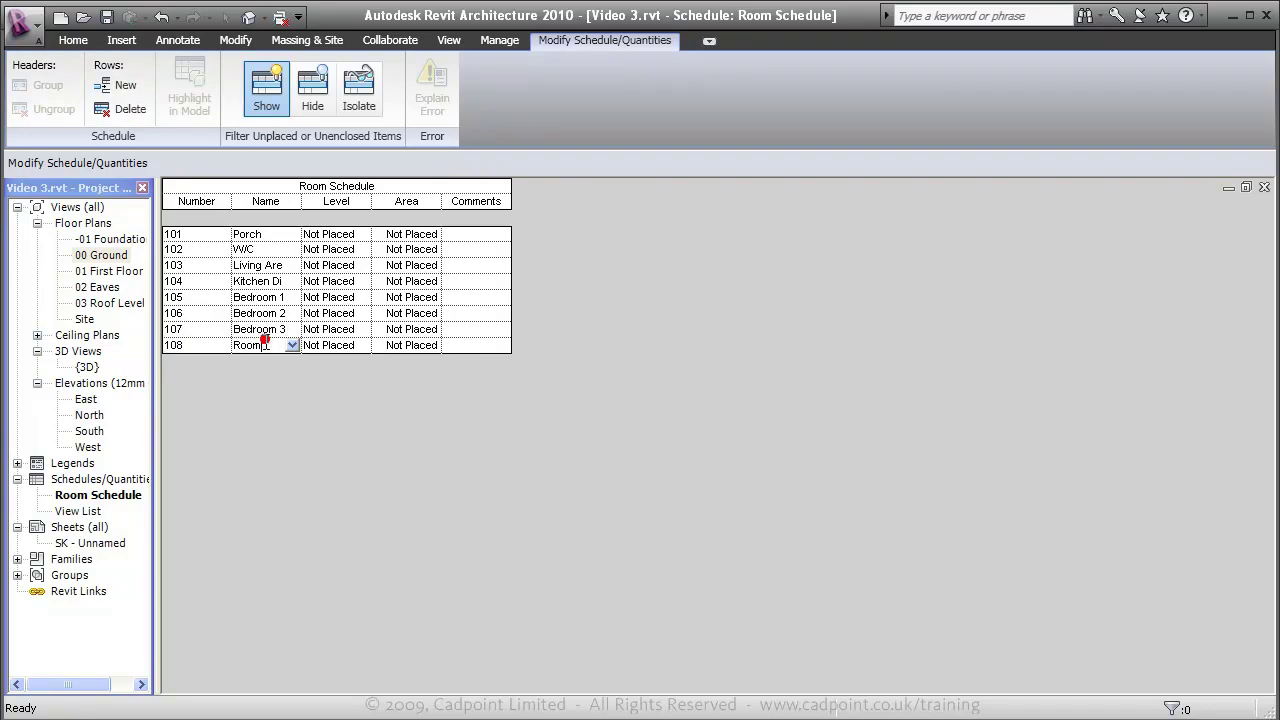
{"action": "type", "text": "Ensuite"}
{"action": "left_click", "coordinate": [118, 86]}
{"action": "left_click", "coordinate": [275, 361]}
{"action": "type", "text": "Bat"}
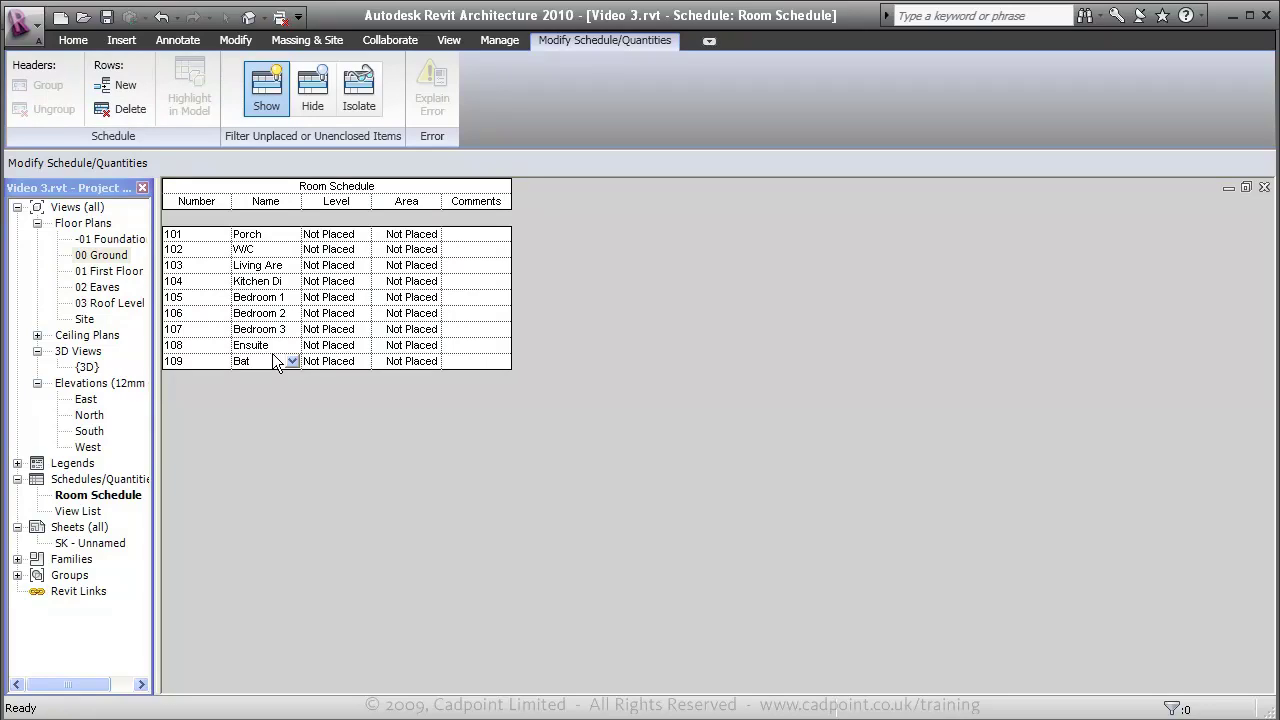
{"action": "type", "text": "hroom"}
Widen the schedule's columns to fit the full room names and return to the 00 Ground floor plan
{"action": "left_click_drag", "start_coordinate": [232, 203], "coordinate": [240, 206]}
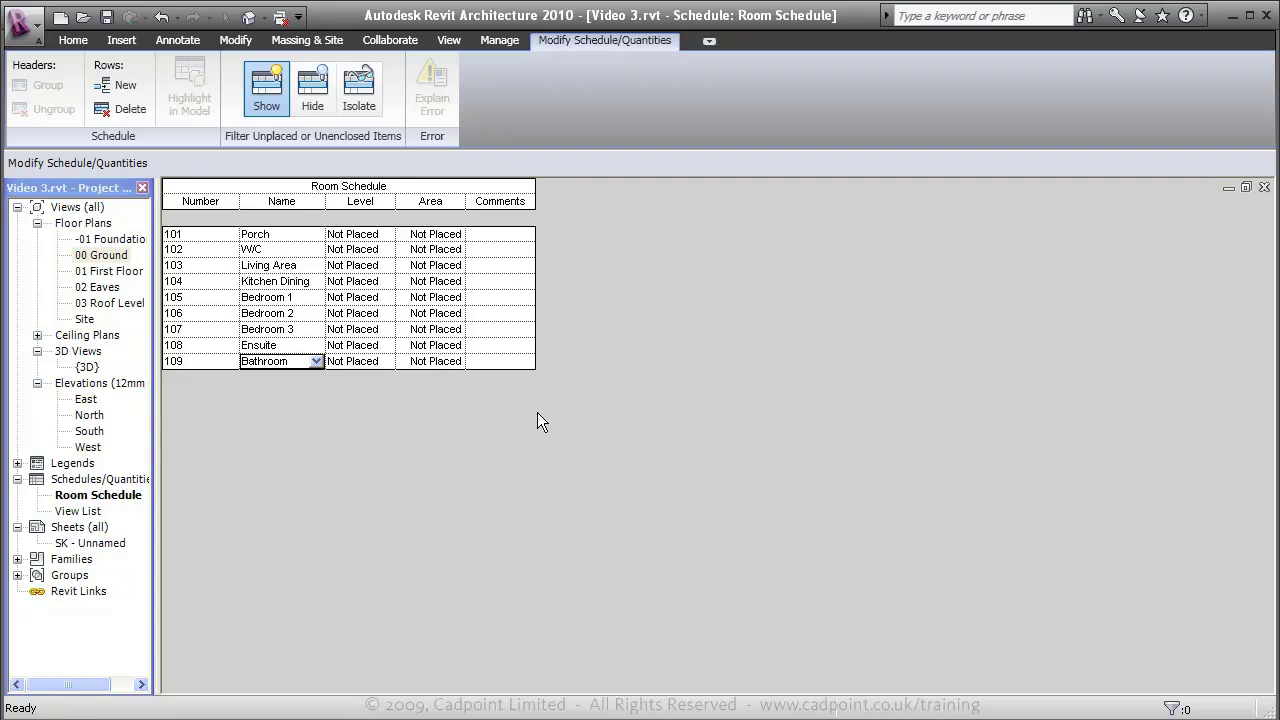
{"action": "double_click", "coordinate": [101, 255]}
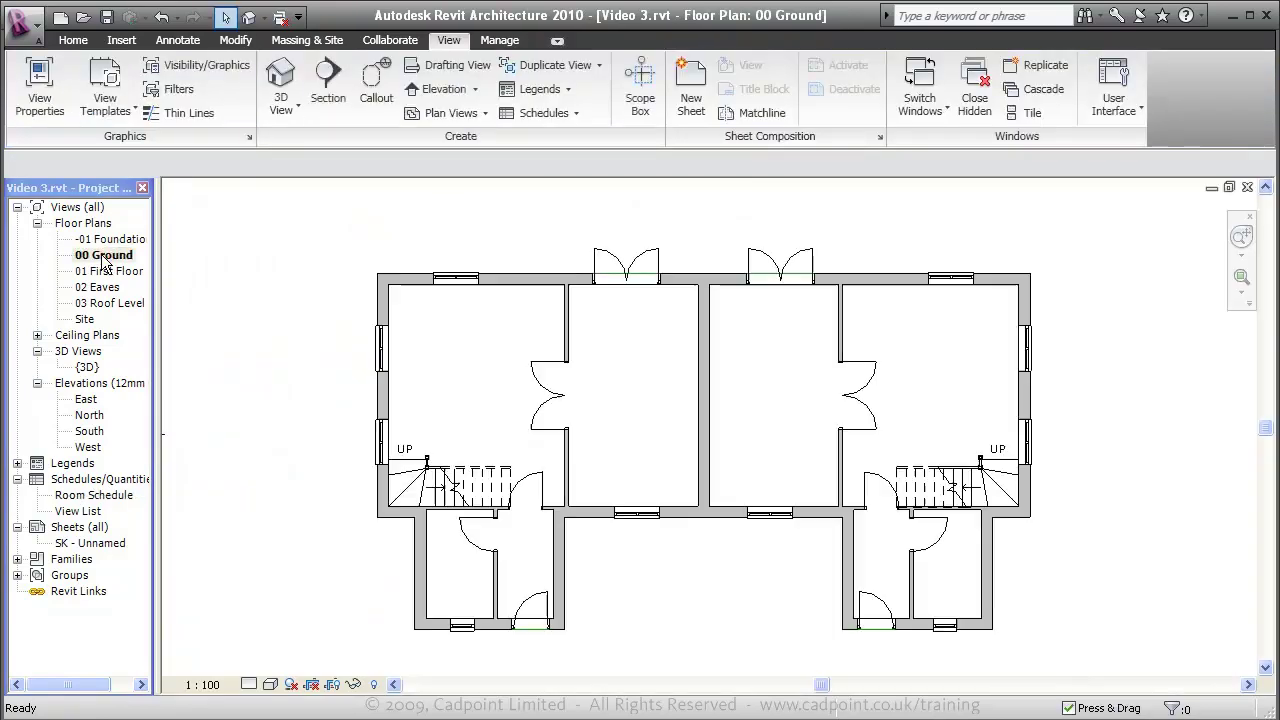
Place the scheduled rooms 101 Porch and 102 W/C in the two front spaces of the left-hand house's ground floor
{"action": "left_click", "coordinate": [79, 43]}
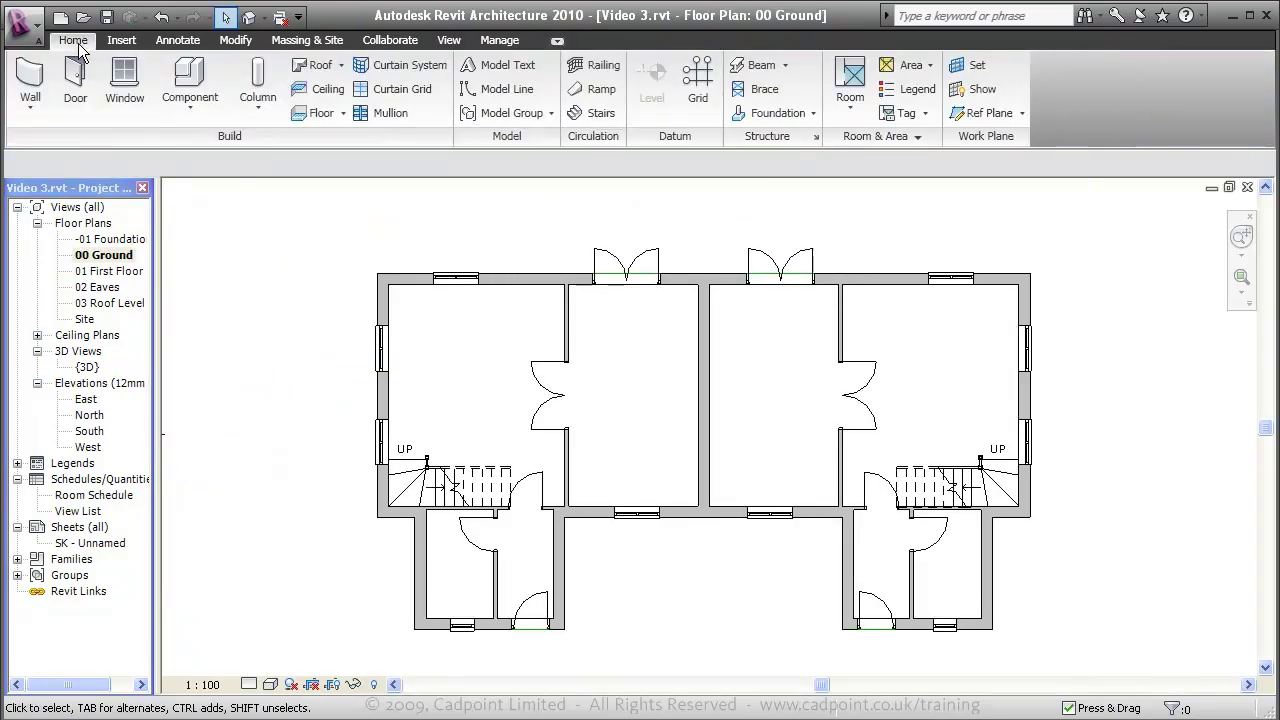
{"action": "left_click", "coordinate": [848, 84]}
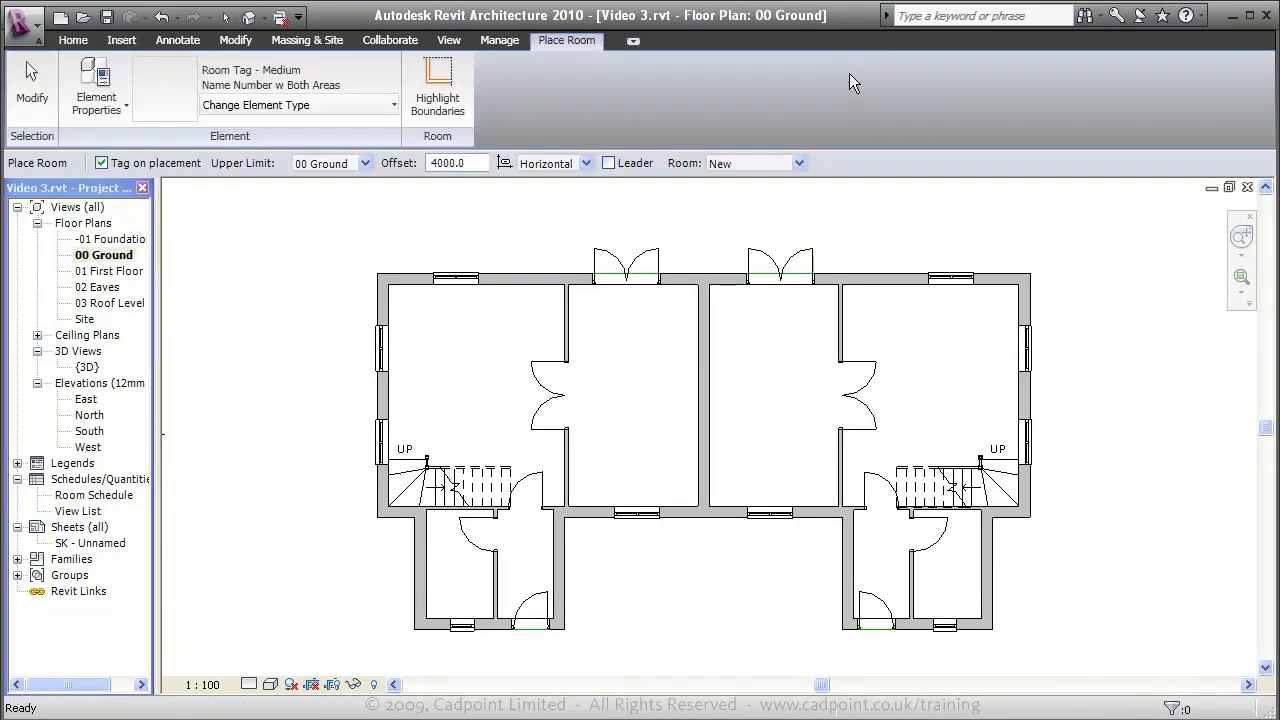
{"action": "left_click", "coordinate": [799, 163]}
{"action": "left_click", "coordinate": [800, 197]}
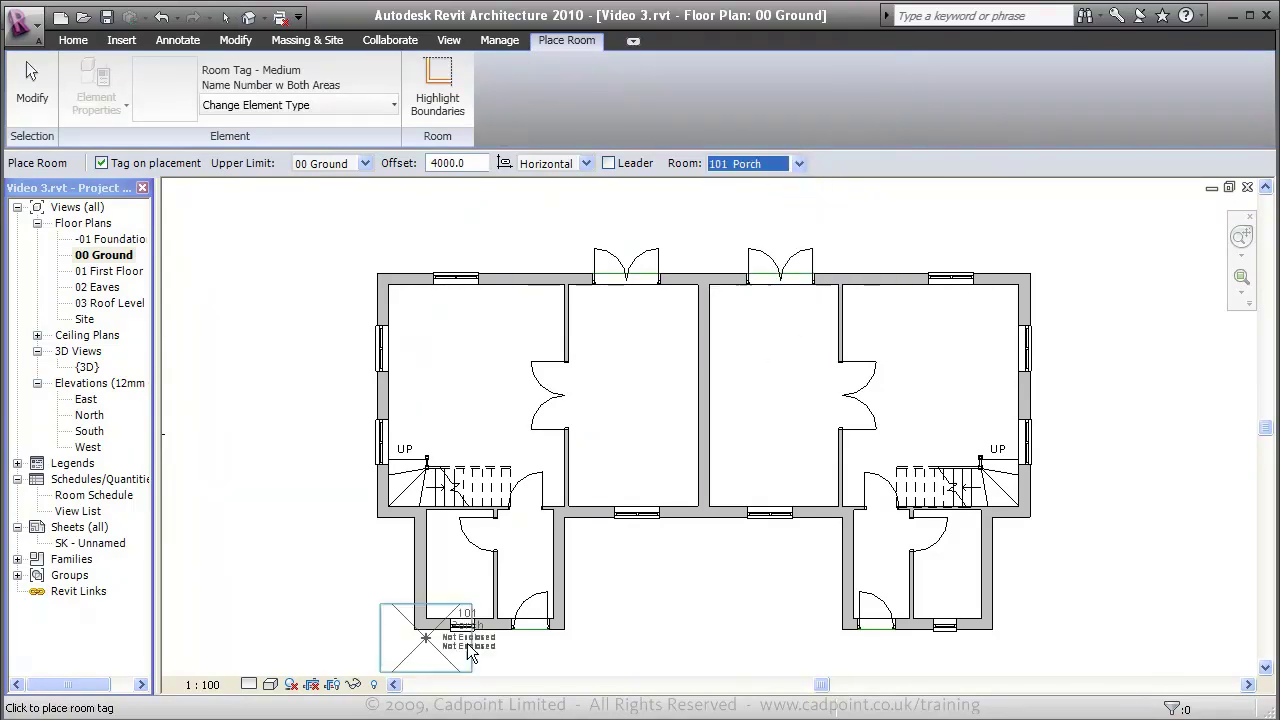
{"action": "left_click", "coordinate": [521, 565]}
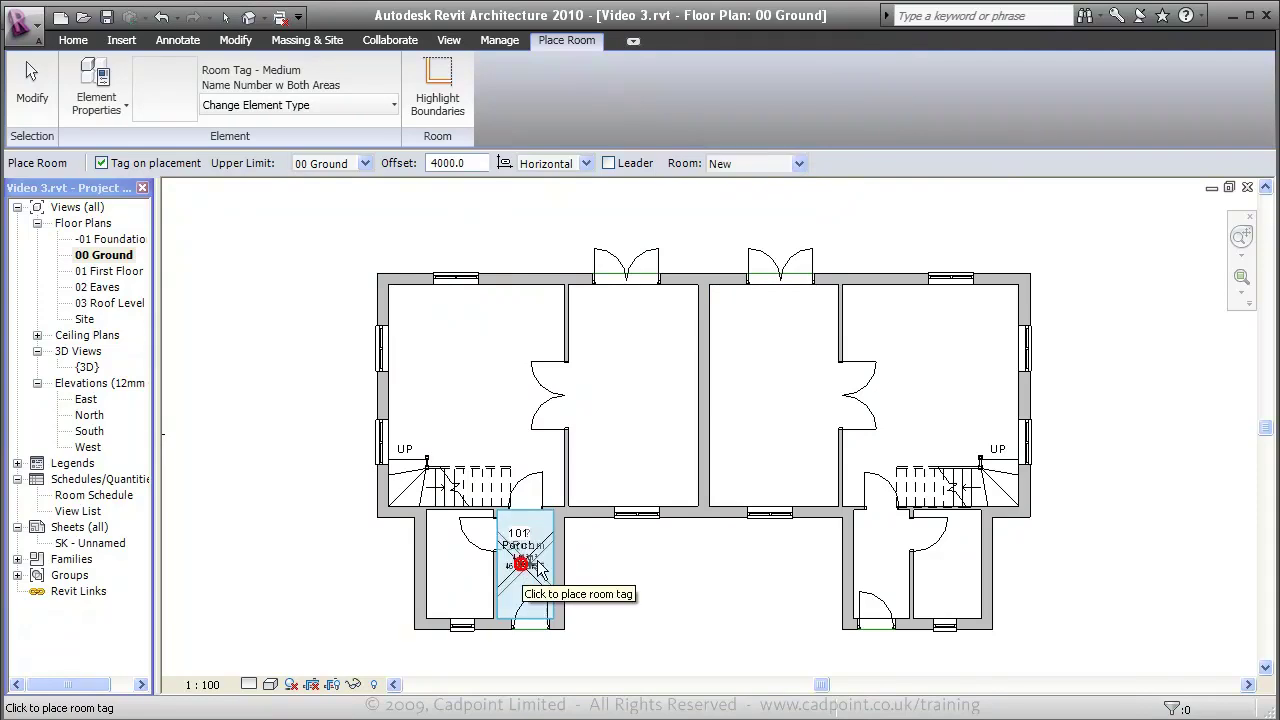
{"action": "left_click", "coordinate": [799, 163]}
{"action": "left_click", "coordinate": [784, 189]}
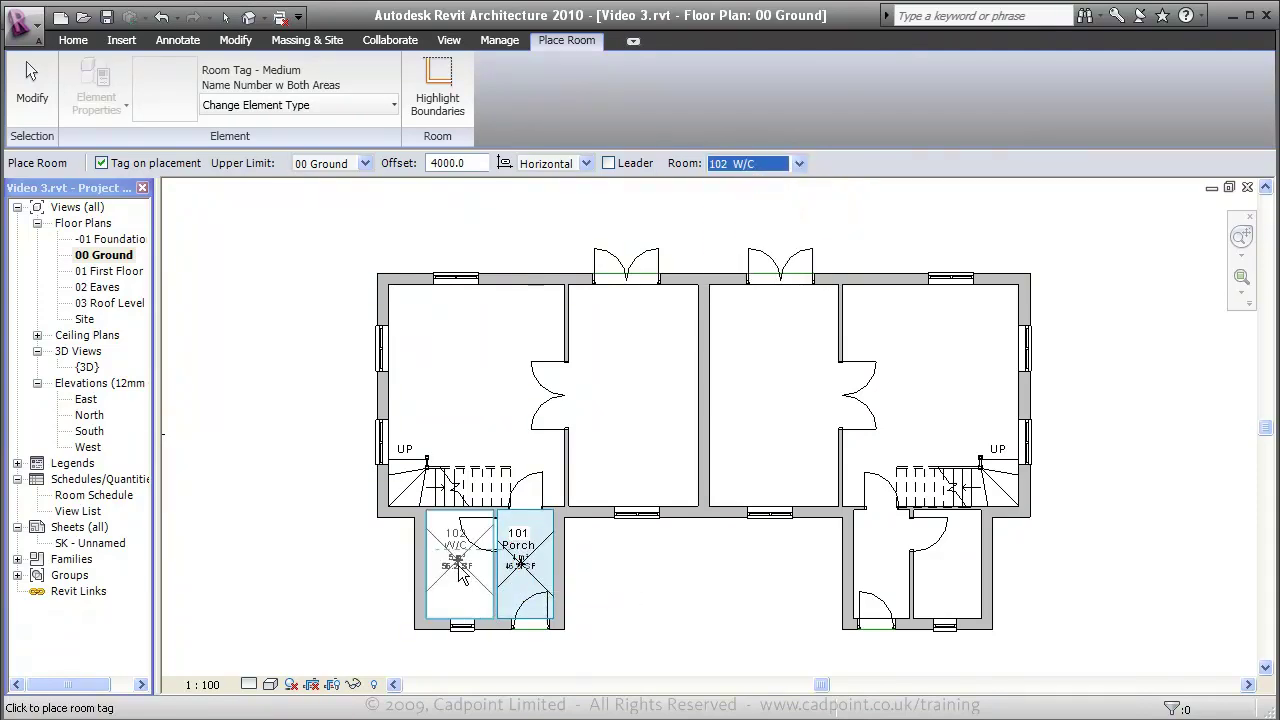
{"action": "left_click", "coordinate": [458, 568]}
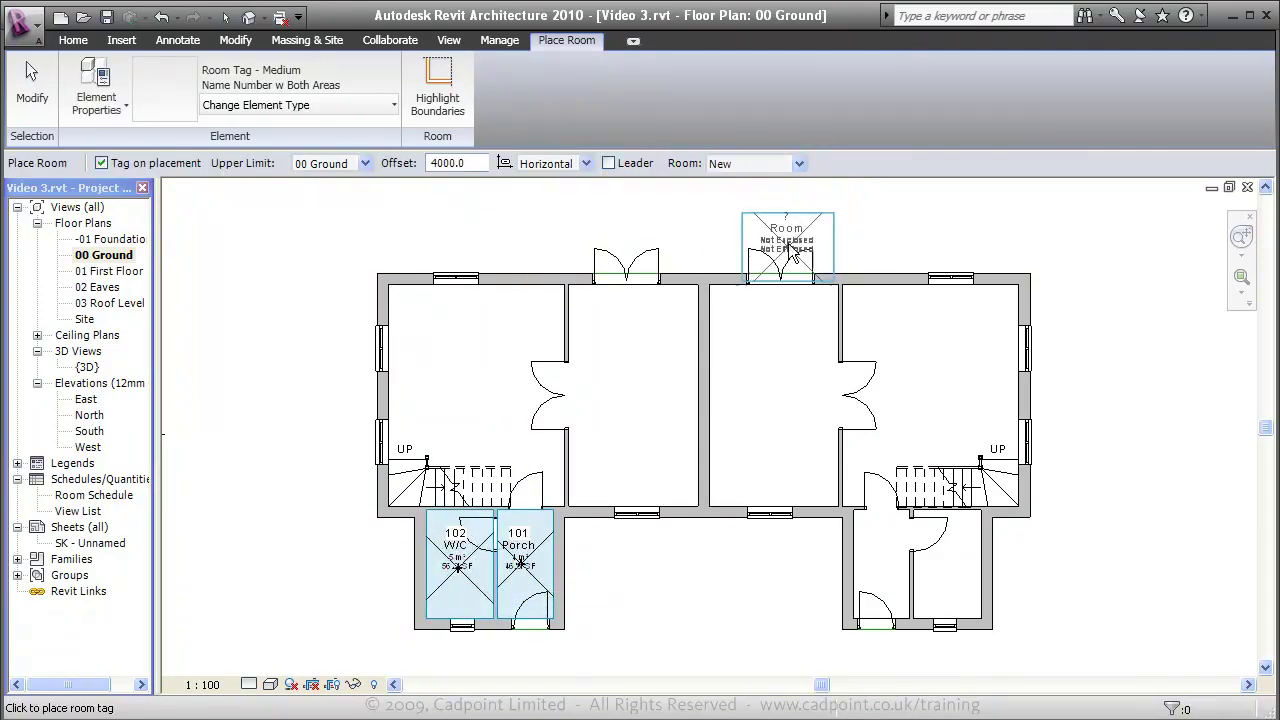
Place 103 Living Area in the space with the stairs and 104 Kitchen Dining in the adjoining space of the left-hand house
{"action": "left_click", "coordinate": [799, 163]}
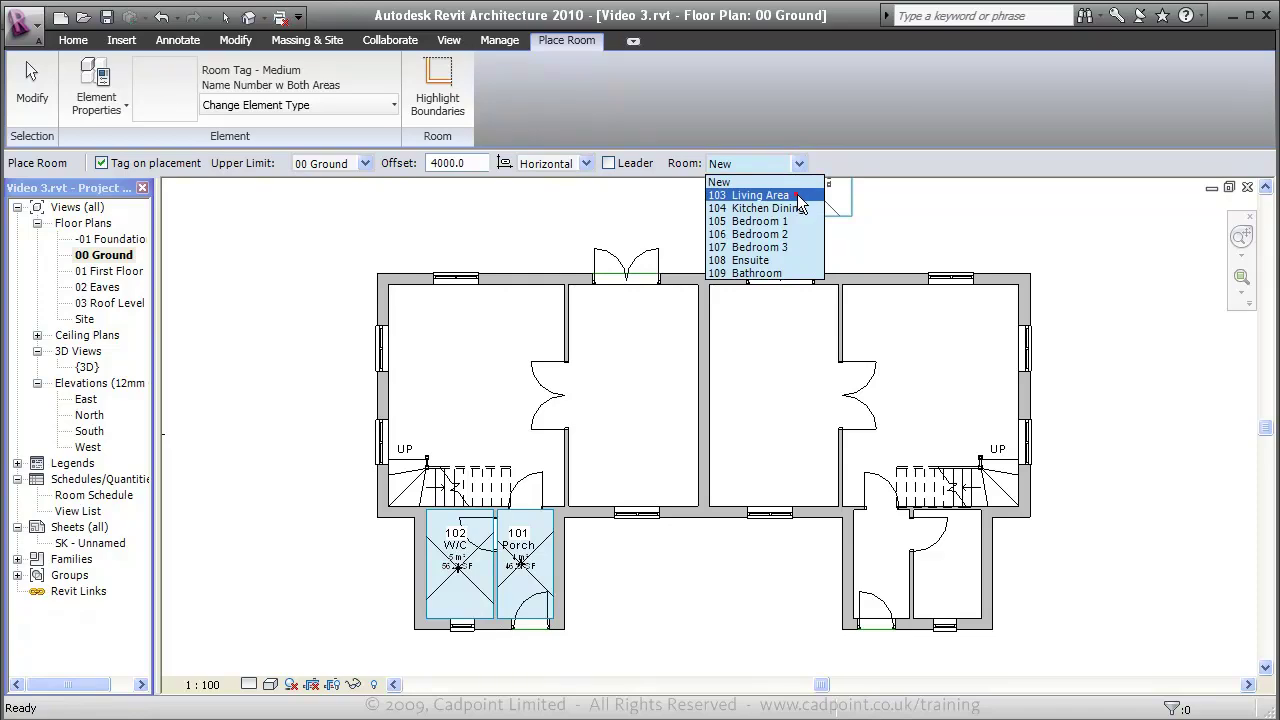
{"action": "left_click", "coordinate": [788, 194]}
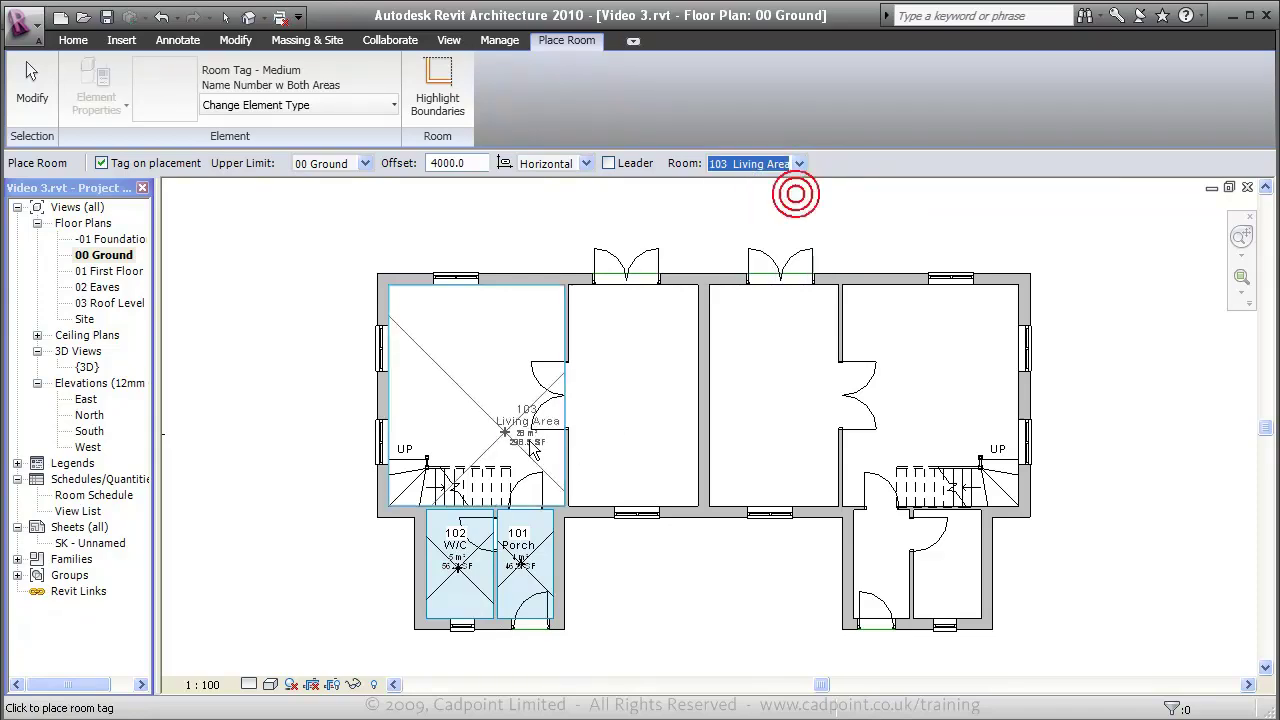
{"action": "left_click", "coordinate": [799, 163]}
{"action": "left_click", "coordinate": [796, 192]}
{"action": "left_click", "coordinate": [632, 392]}
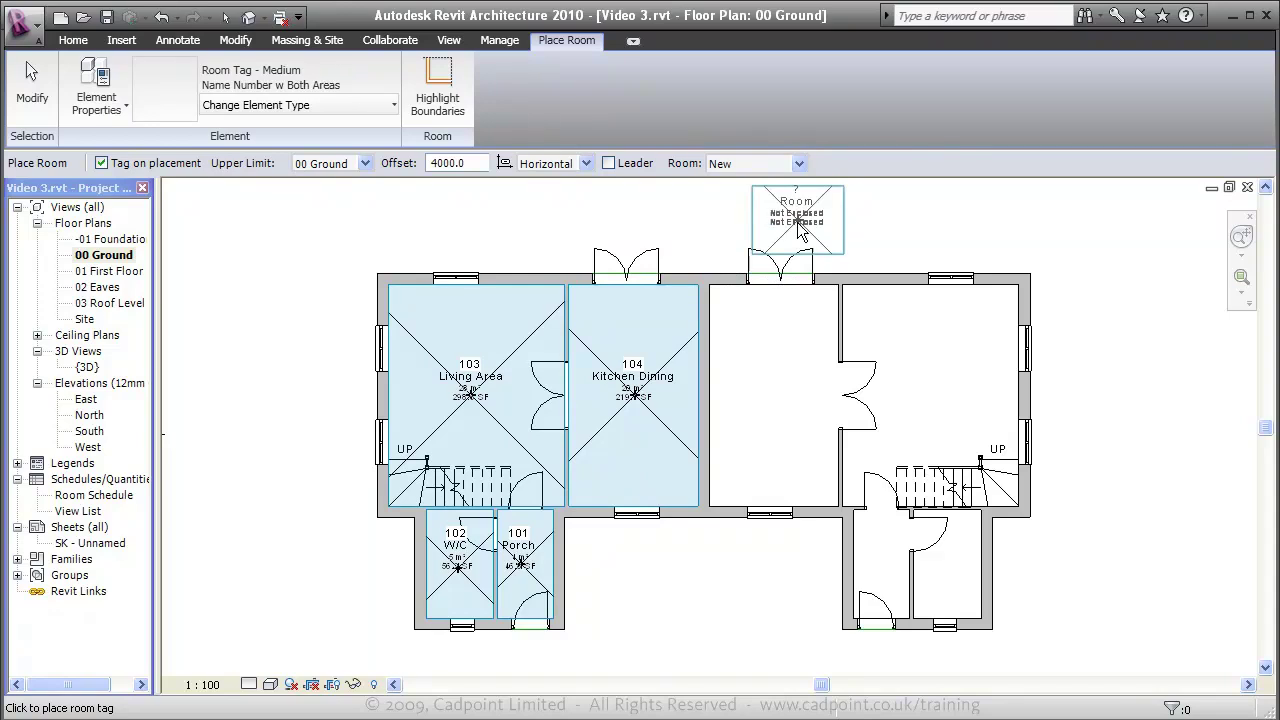
{"action": "scroll", "coordinate": [636, 416], "scroll_direction": "up", "scroll_amount": 1}
{"action": "scroll", "coordinate": [640, 420], "scroll_direction": "up", "scroll_amount": 8}
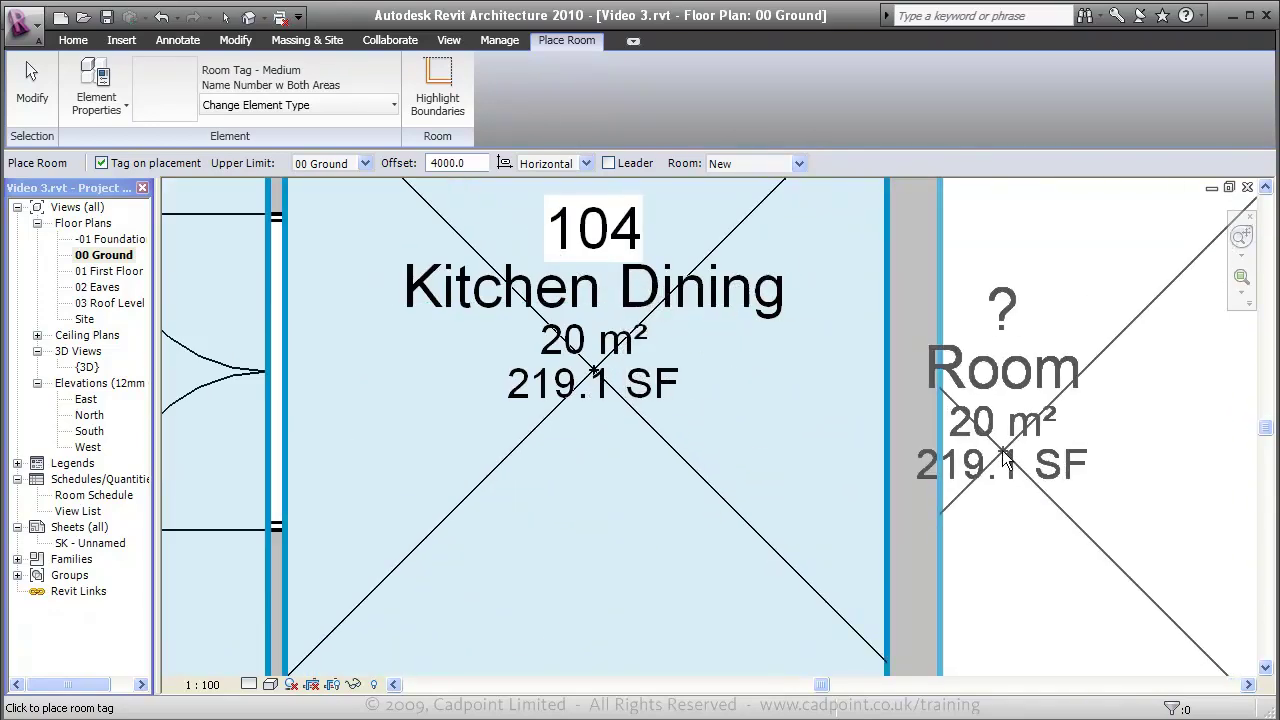
{"action": "scroll", "coordinate": [985, 450], "scroll_direction": "down", "scroll_amount": 7}
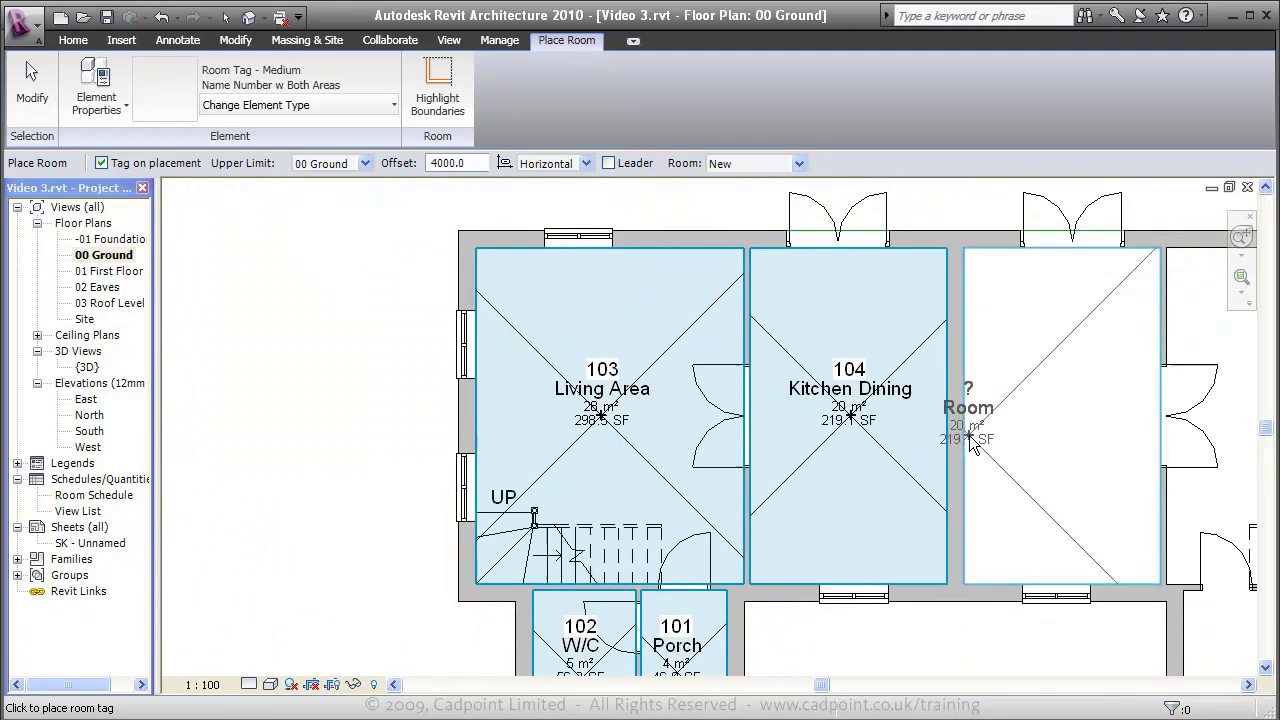
On the 01 First Floor plan, place 105 Bedroom 1 and 106 Bedroom 2 in the two large rear rooms of the left-hand house
{"action": "double_click", "coordinate": [131, 272]}
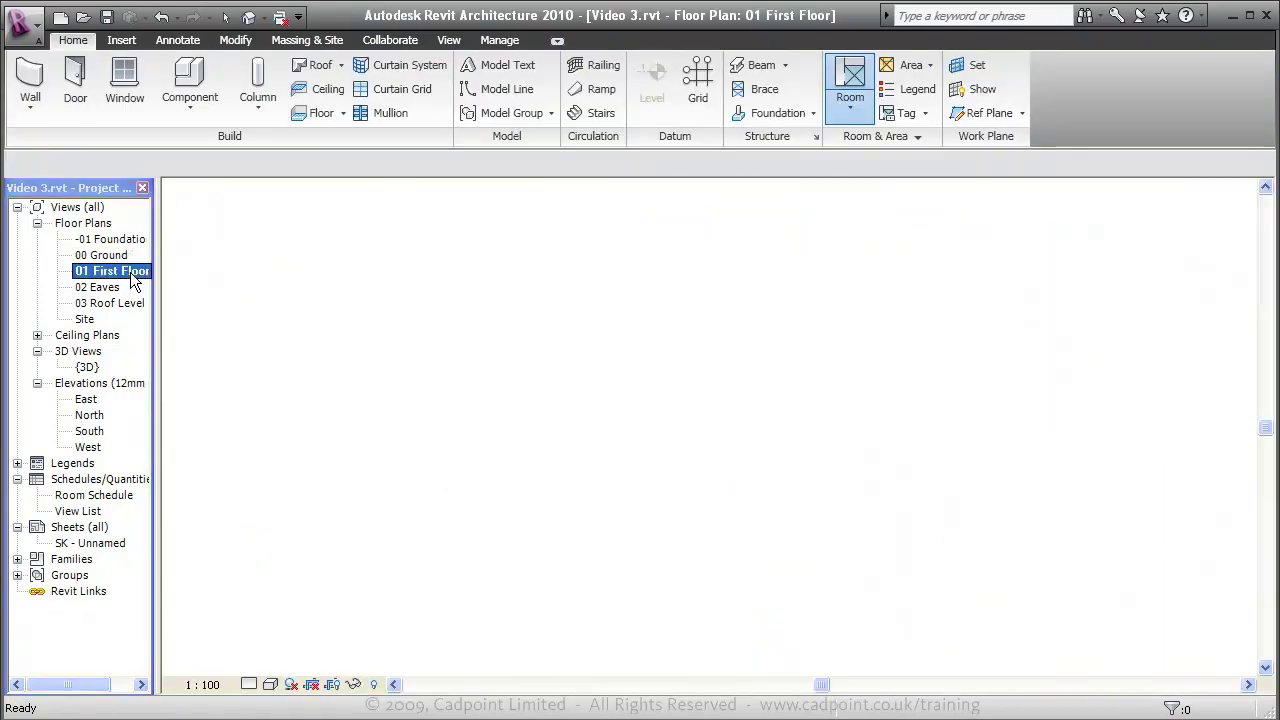
{"action": "left_click", "coordinate": [850, 80]}
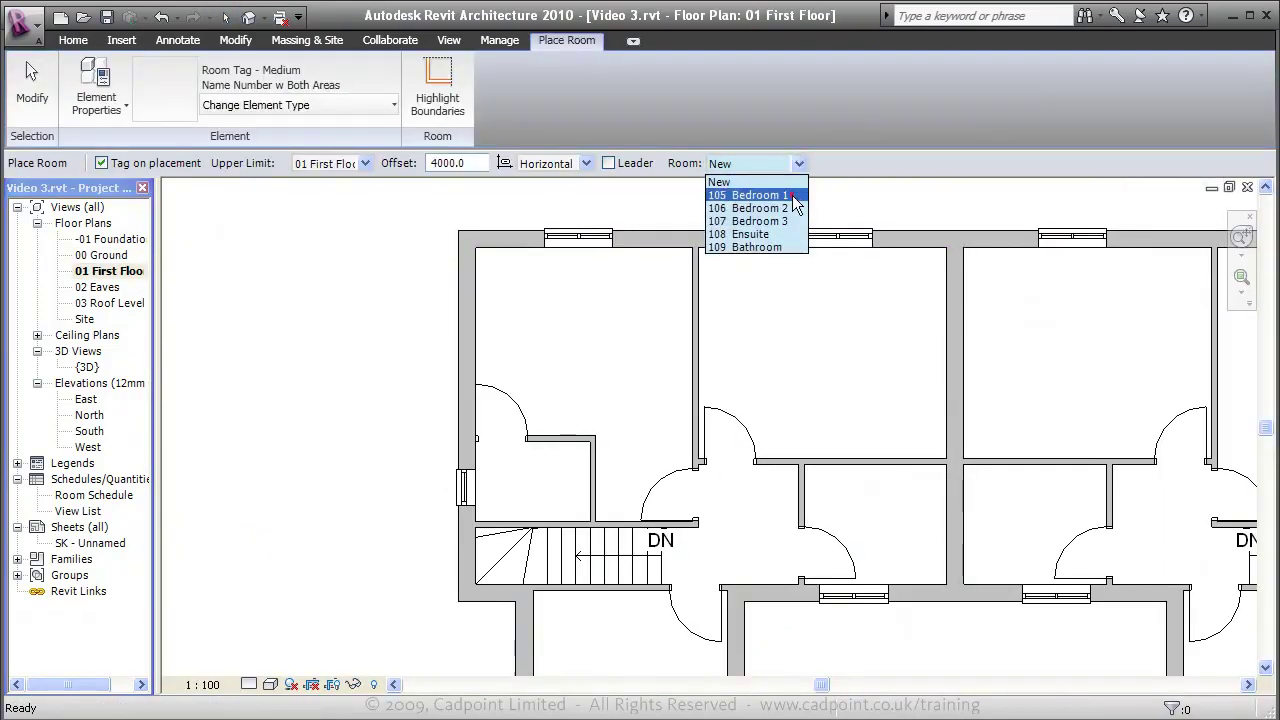
{"action": "left_click", "coordinate": [842, 192]}
{"action": "left_click", "coordinate": [600, 345]}
{"action": "left_click", "coordinate": [799, 163]}
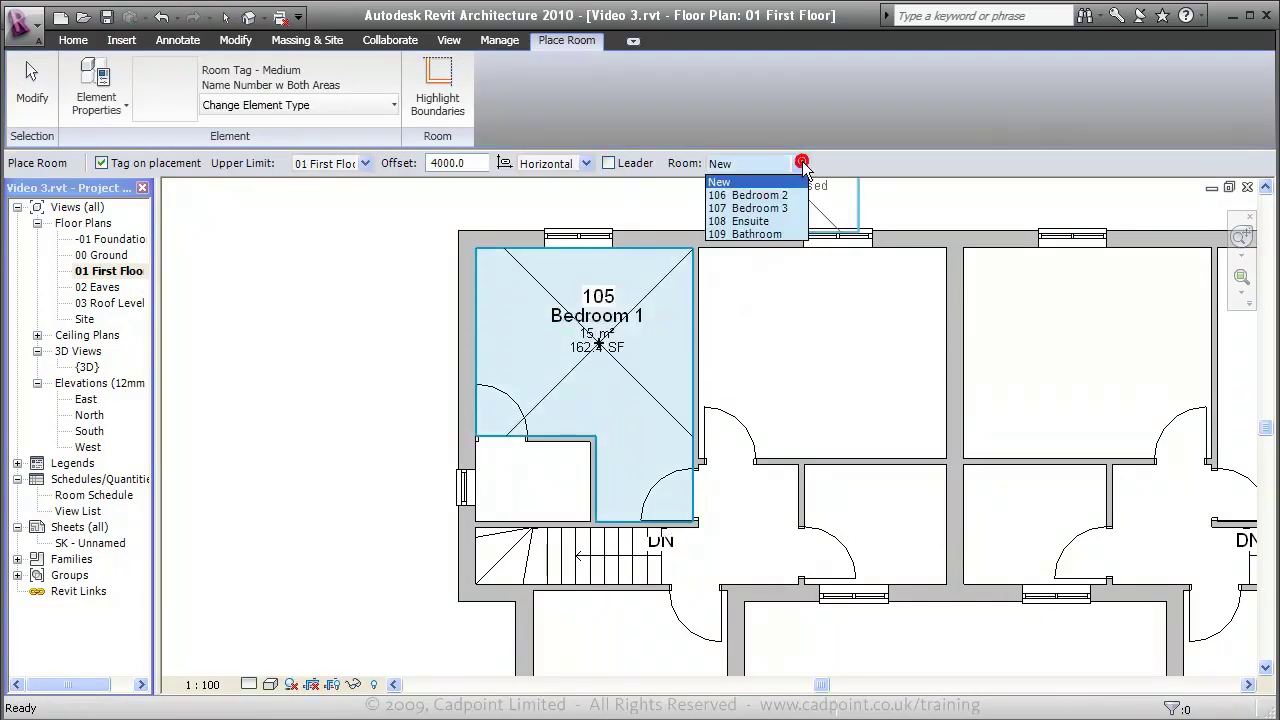
{"action": "left_click", "coordinate": [787, 195]}
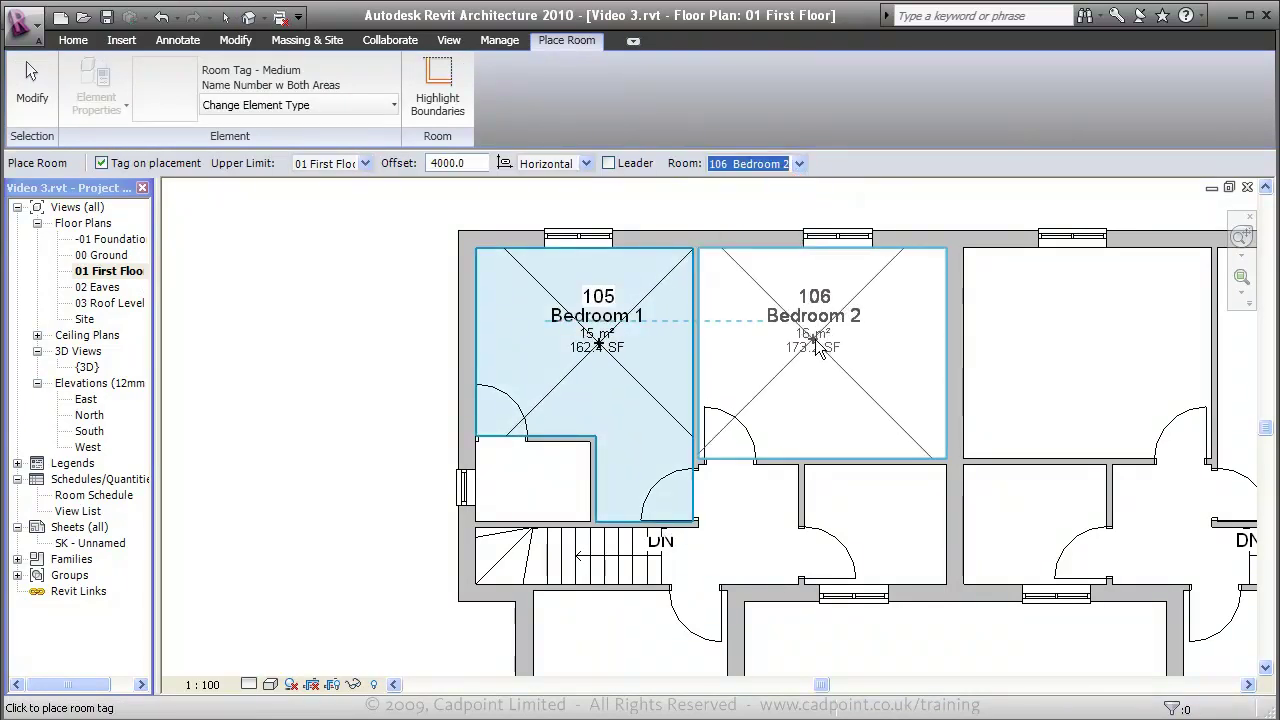
{"action": "left_click", "coordinate": [816, 344]}
Place the scheduled room 107 Bedroom 3 in the front projecting space of the left-hand house
{"action": "left_click", "coordinate": [799, 163]}
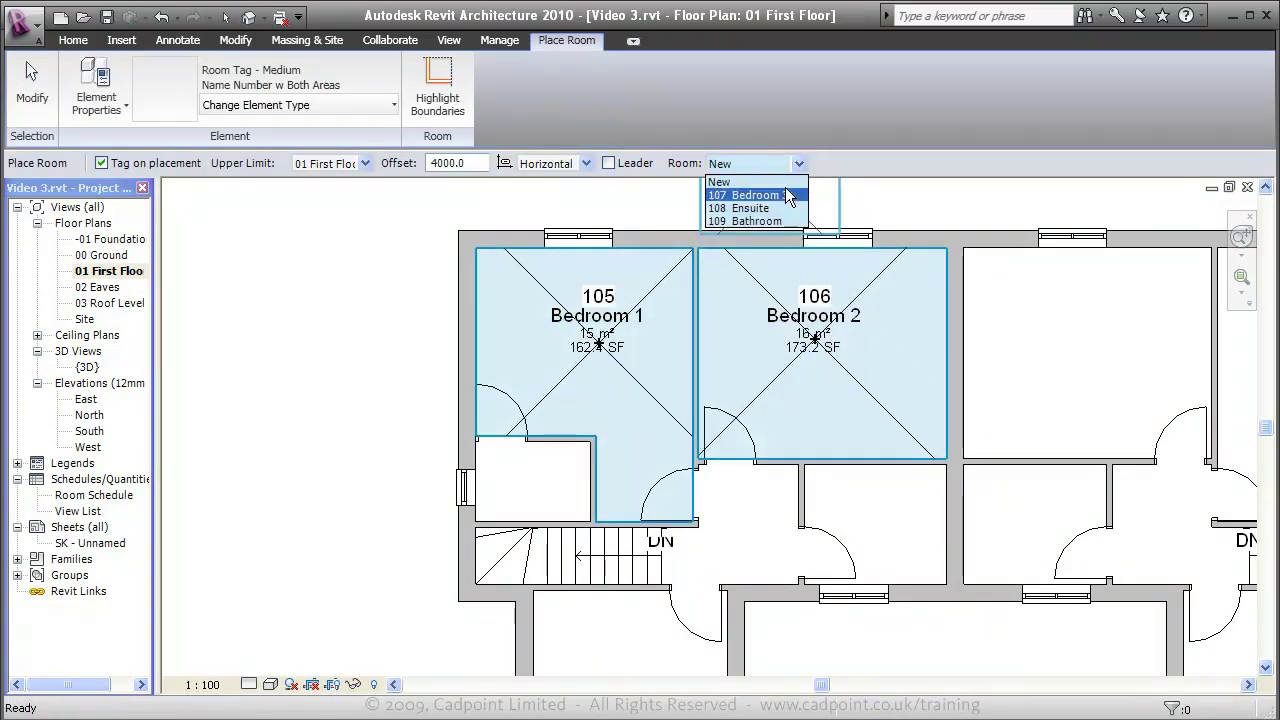
{"action": "left_click", "coordinate": [787, 195]}
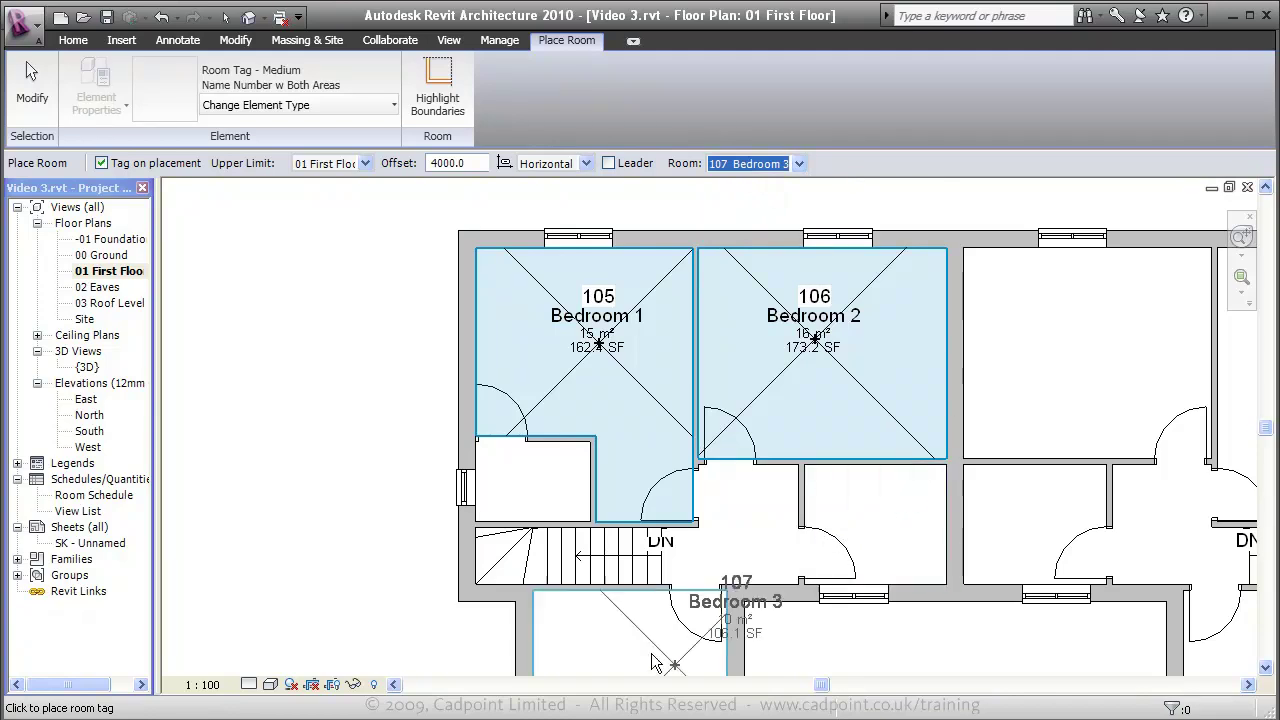
{"action": "middle_click_drag", "start_coordinate": [645, 620], "coordinate": [613, 510]}
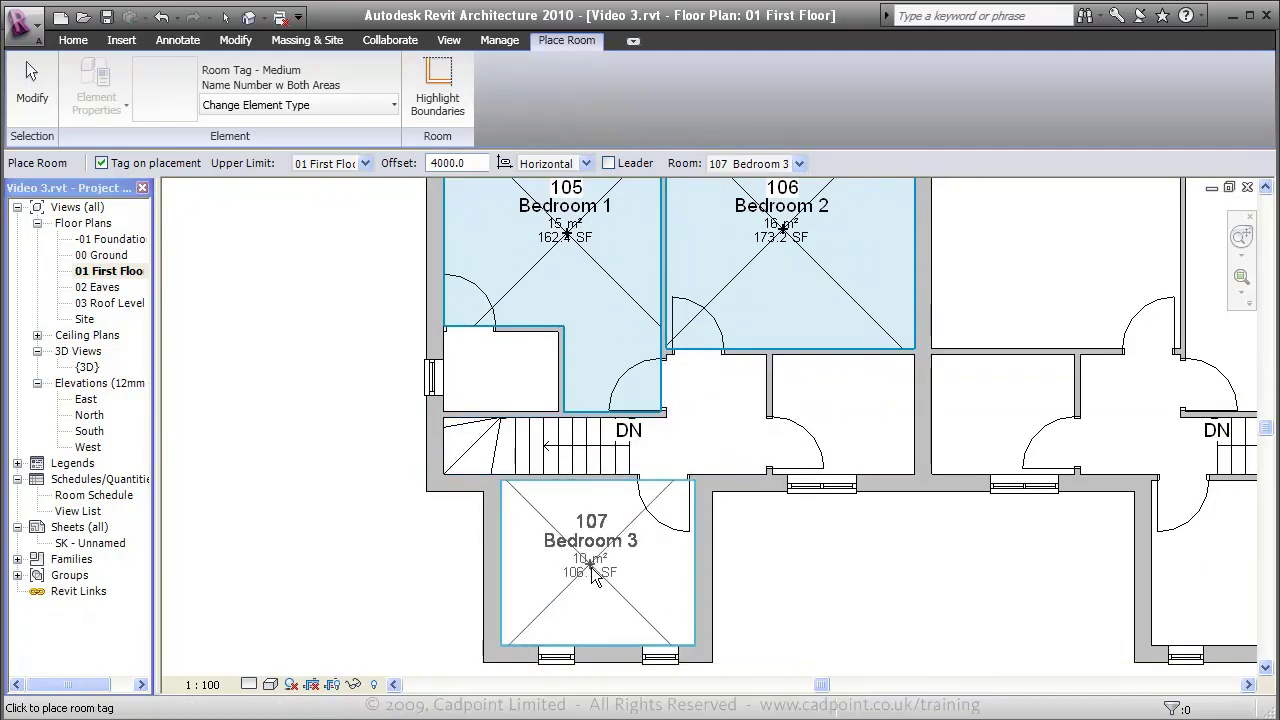
{"action": "left_click", "coordinate": [596, 569]}
Place 108 Ensuite in the small space off Bedroom 1 and 109 Bathroom in the space in front of Bedroom 2
{"action": "scroll", "coordinate": [600, 566], "scroll_direction": "down", "scroll_amount": 1}
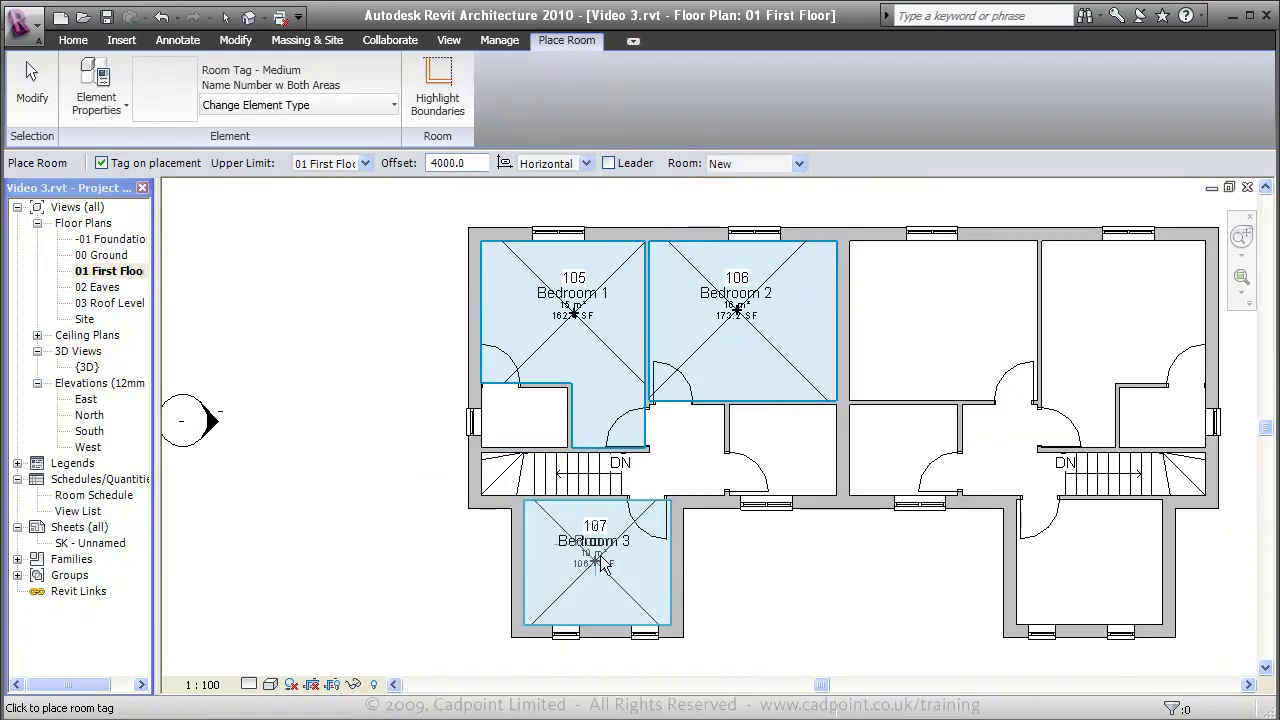
{"action": "left_click", "coordinate": [798, 163]}
{"action": "left_click", "coordinate": [745, 194]}
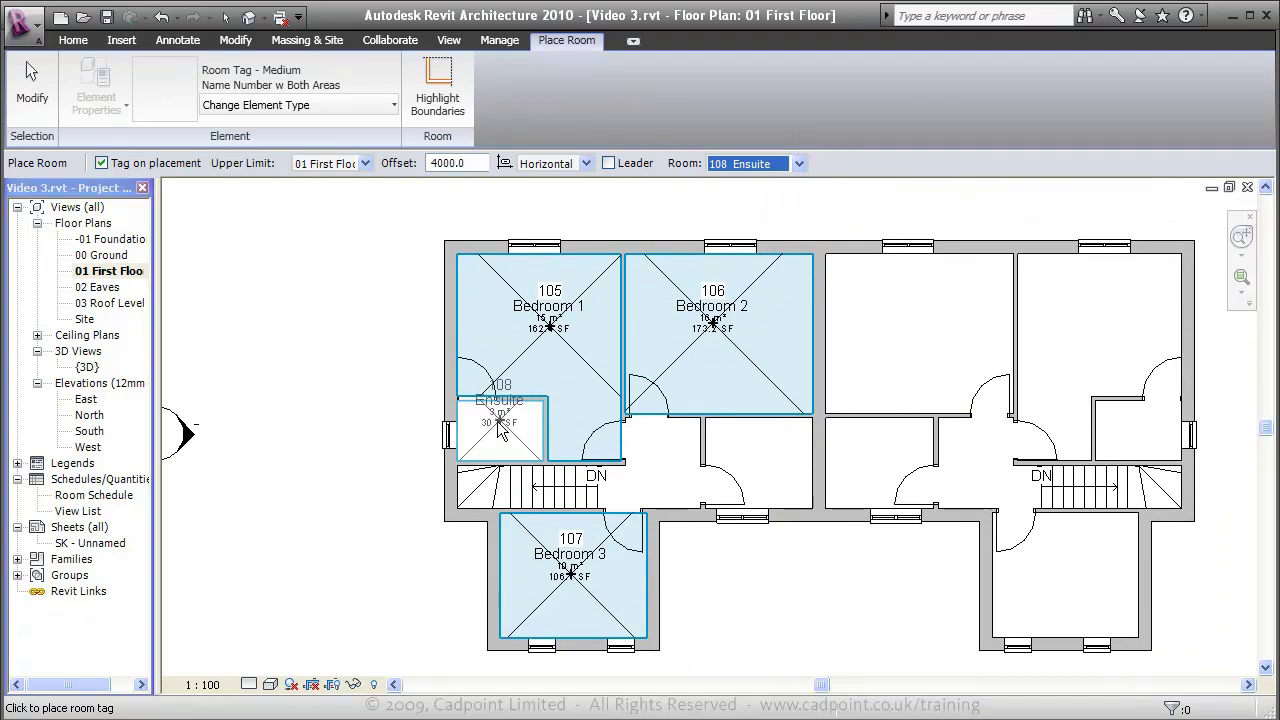
{"action": "left_click", "coordinate": [502, 450]}
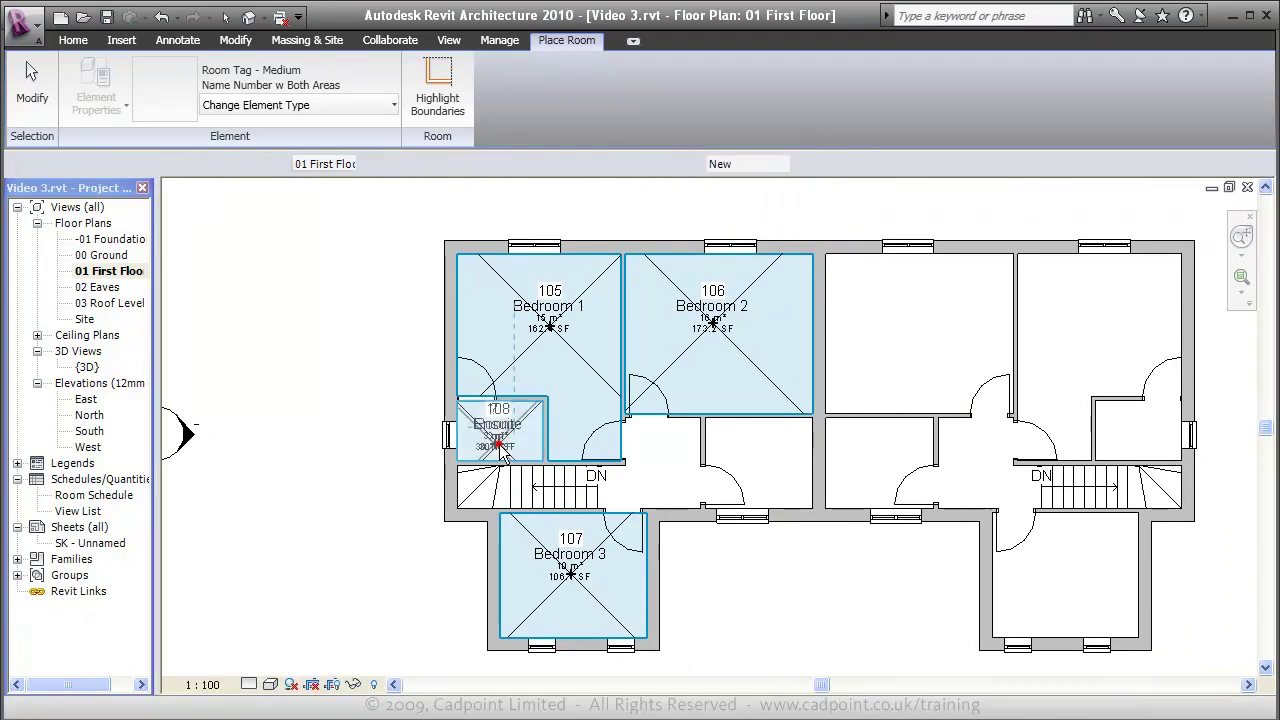
{"action": "left_click", "coordinate": [798, 163]}
{"action": "left_click", "coordinate": [785, 195]}
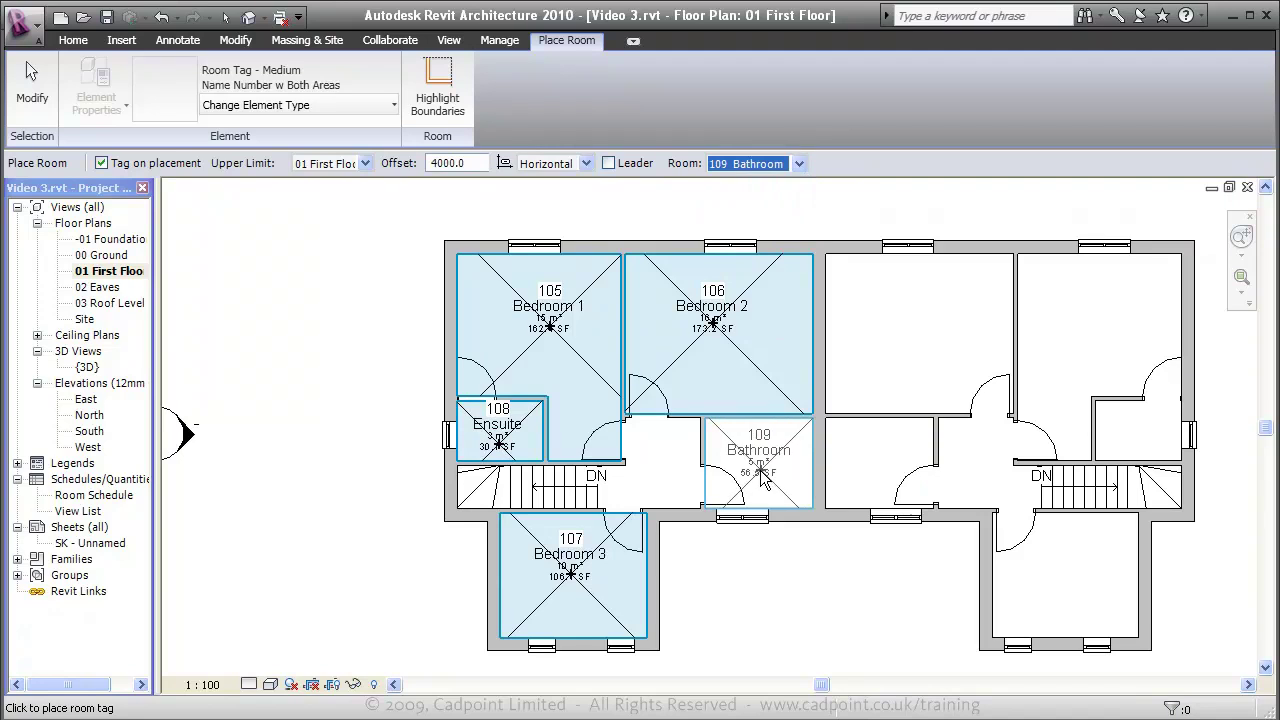
{"action": "left_click", "coordinate": [762, 478]}
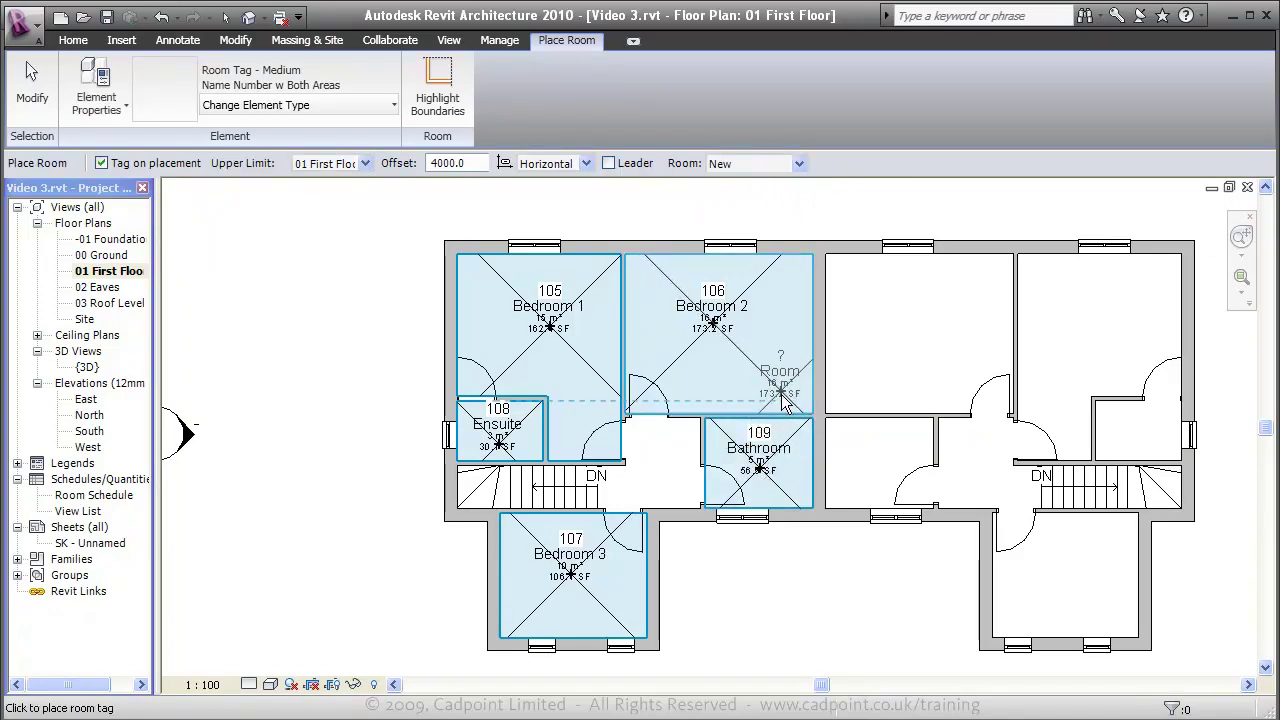
{"action": "key", "text": "Escape"}
{"action": "key", "text": "Escape"}
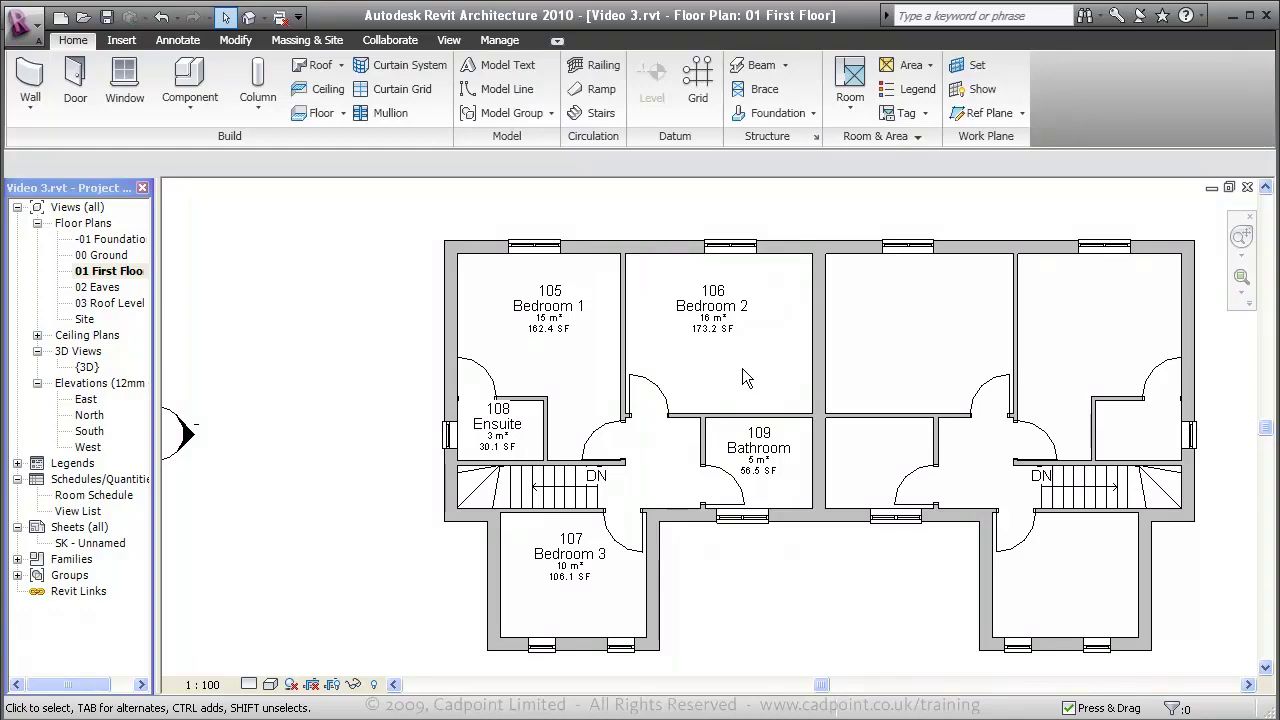
Place a new, unscheduled room in the landing and stair space between Bedroom 1 and the Bathroom
{"action": "left_click", "coordinate": [854, 78]}
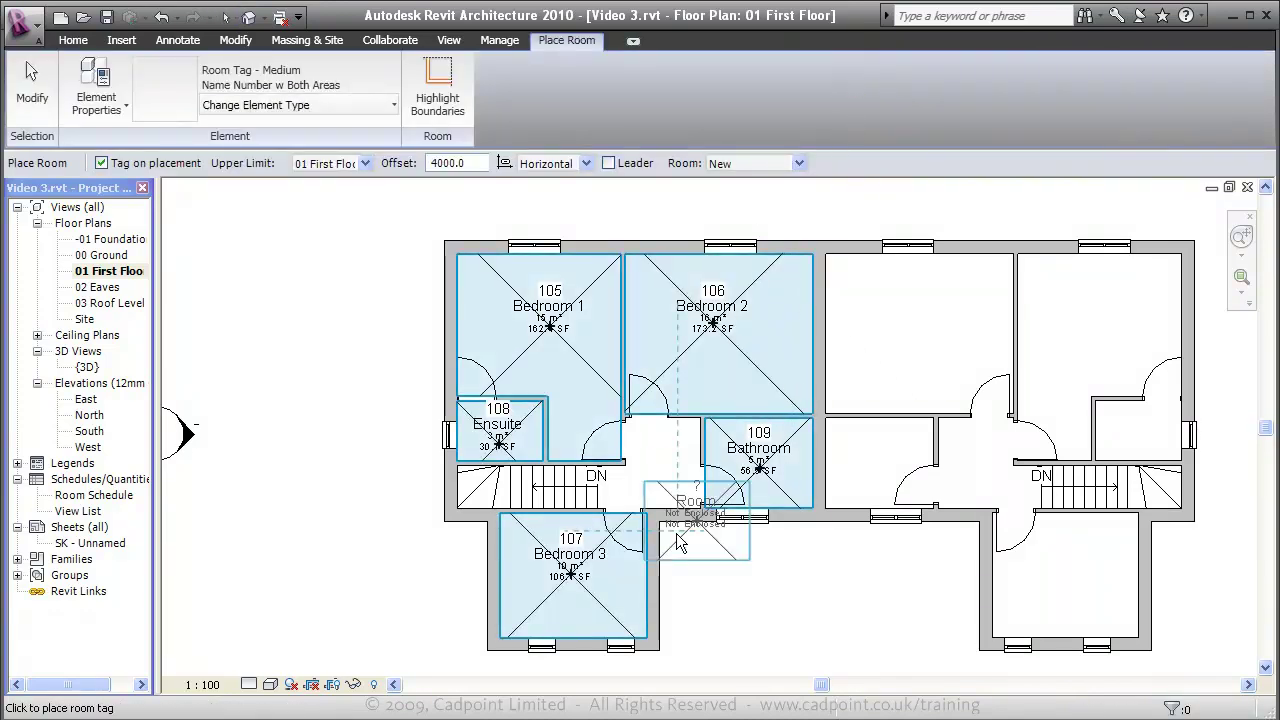
{"action": "left_click", "coordinate": [660, 450]}
{"action": "key", "text": "Escape"}
Rename the new landing room as Hall & Stair through its tag
{"action": "scroll", "coordinate": [686, 470], "scroll_direction": "up", "scroll_amount": 4}
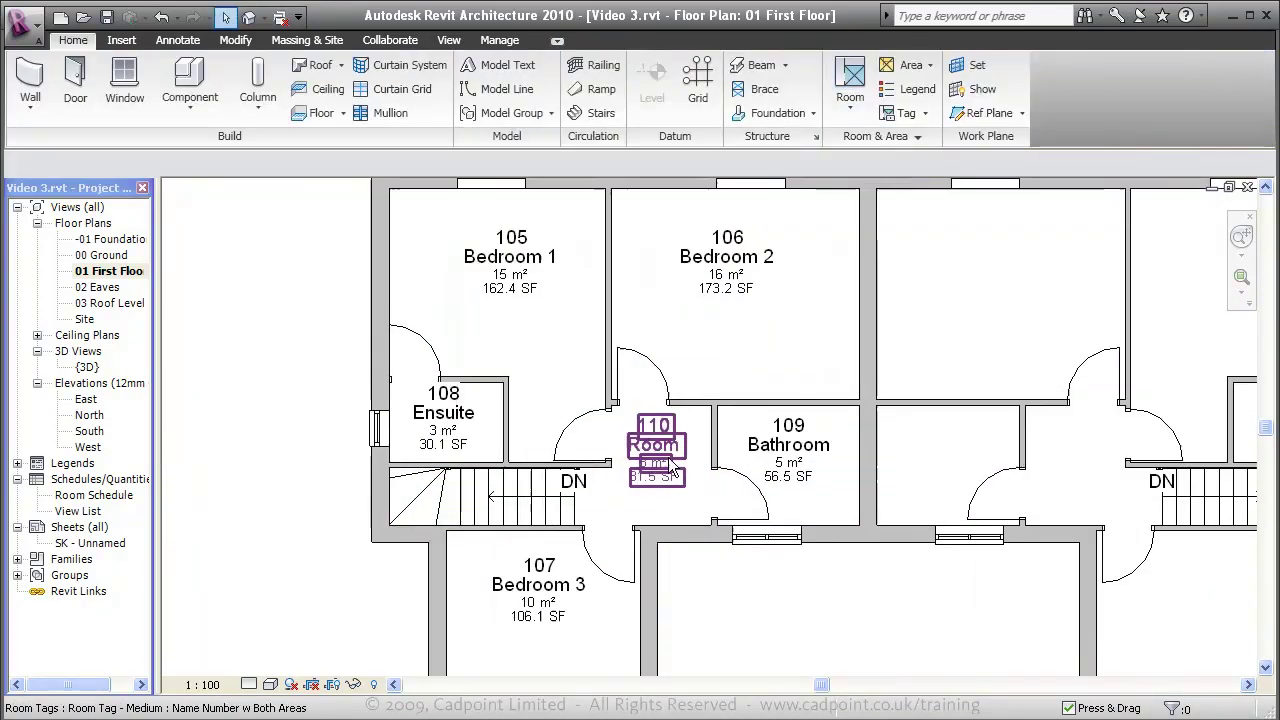
{"action": "double_click", "coordinate": [650, 441]}
{"action": "type", "text": "Hall & Stair"}
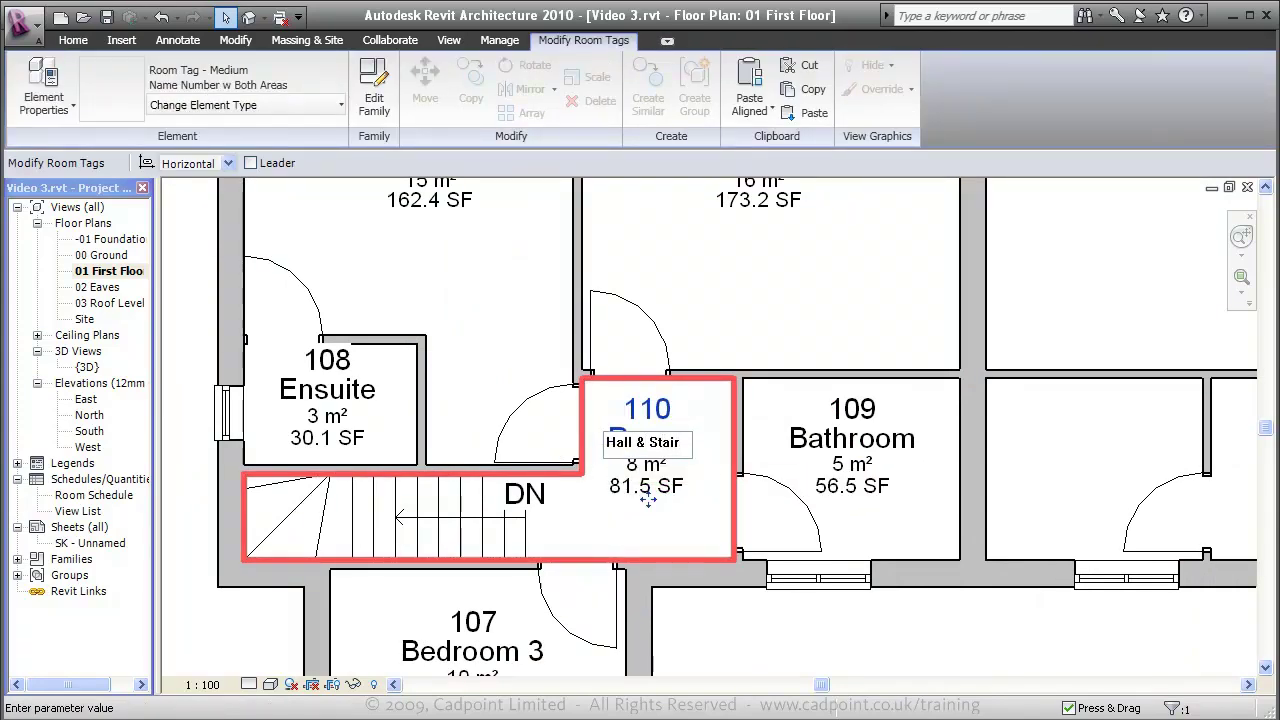
{"action": "left_click", "coordinate": [648, 500]}
{"action": "scroll", "coordinate": [648, 500], "scroll_direction": "down", "scroll_amount": 4}
{"action": "middle_click_drag", "start_coordinate": [884, 488], "coordinate": [784, 458]}
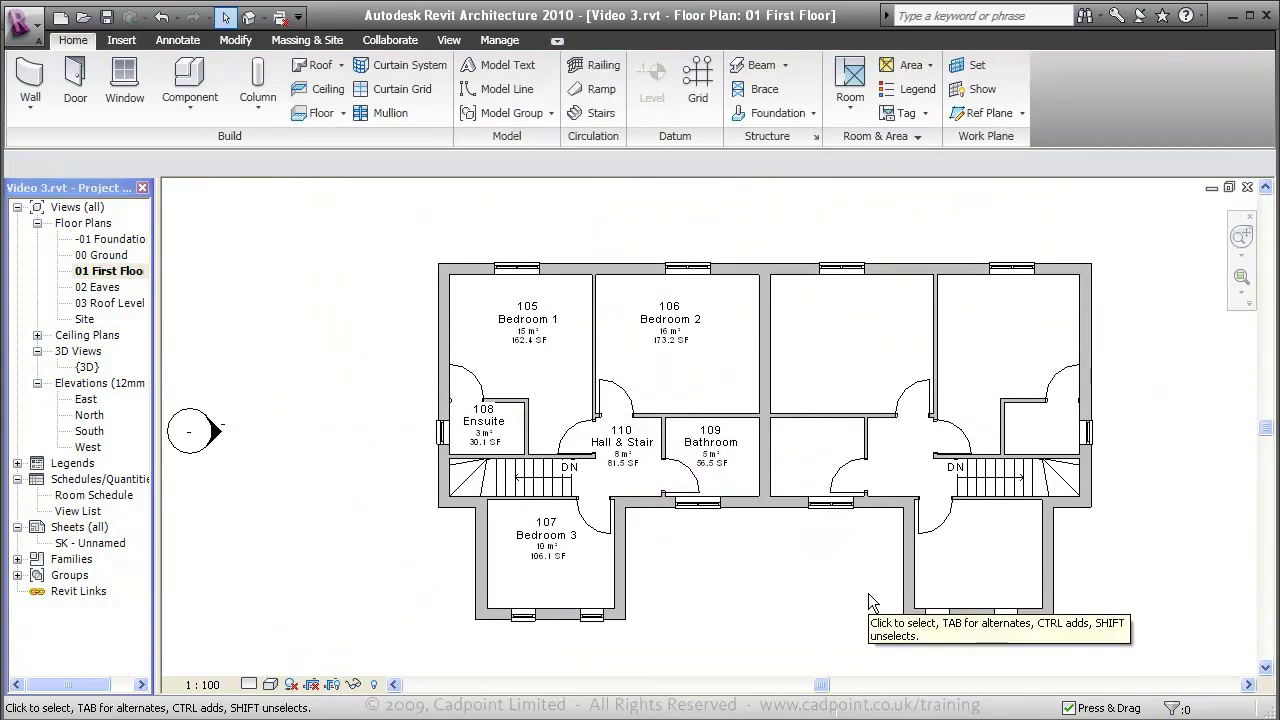
Add grand totals to the Room Schedule, showing title and totals, and return to the 00 Ground floor plan
{"action": "double_click", "coordinate": [107, 497]}
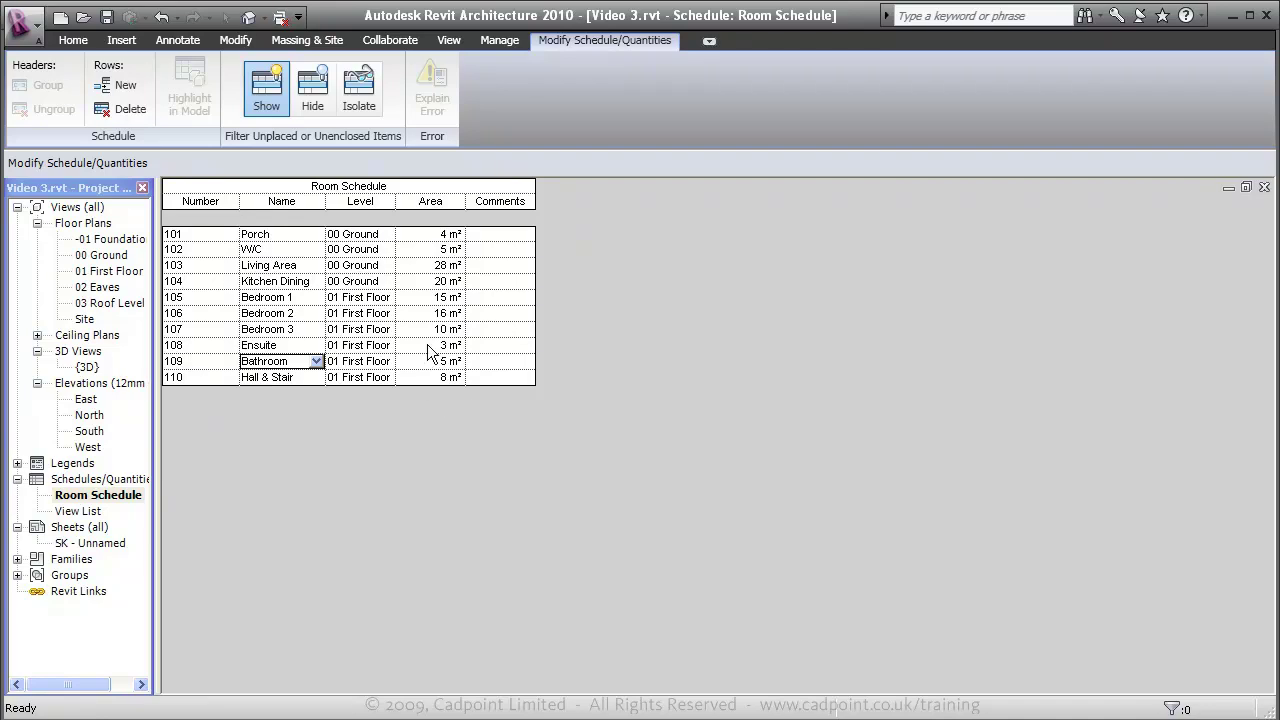
{"action": "left_click", "coordinate": [417, 317]}
{"action": "right_click", "coordinate": [417, 317]}
{"action": "left_click", "coordinate": [492, 483]}
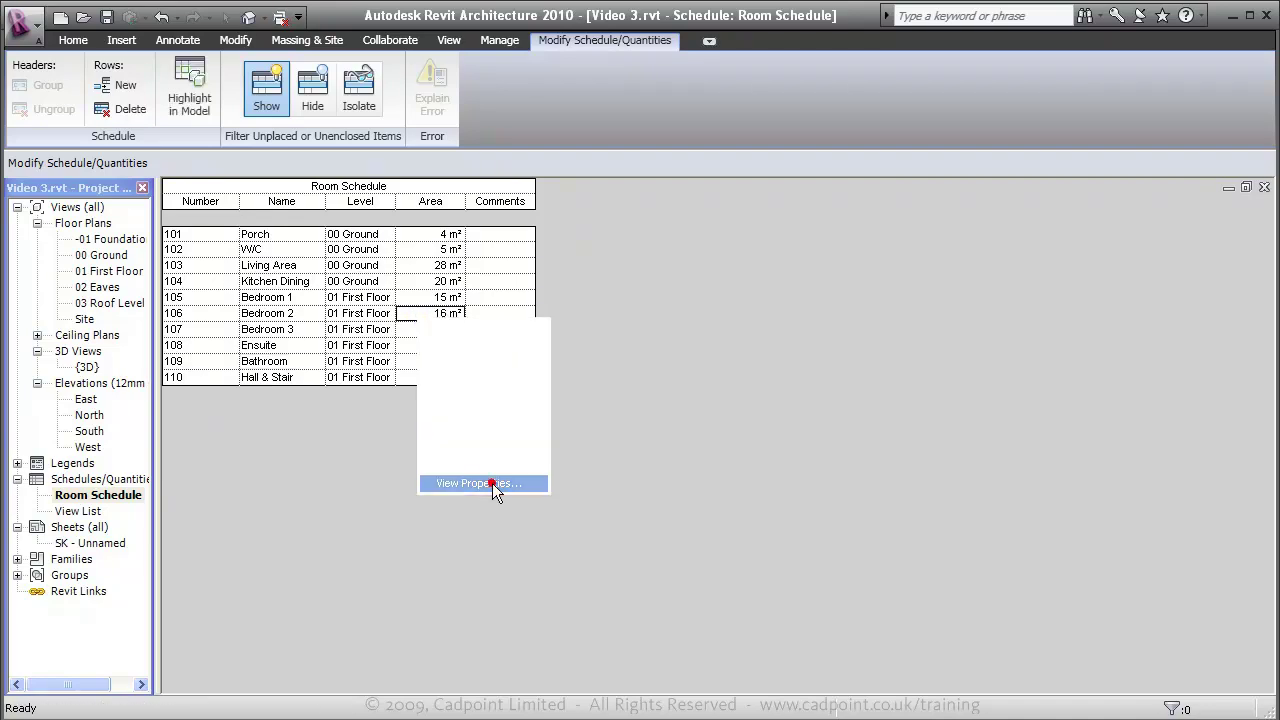
{"action": "left_click", "coordinate": [665, 369]}
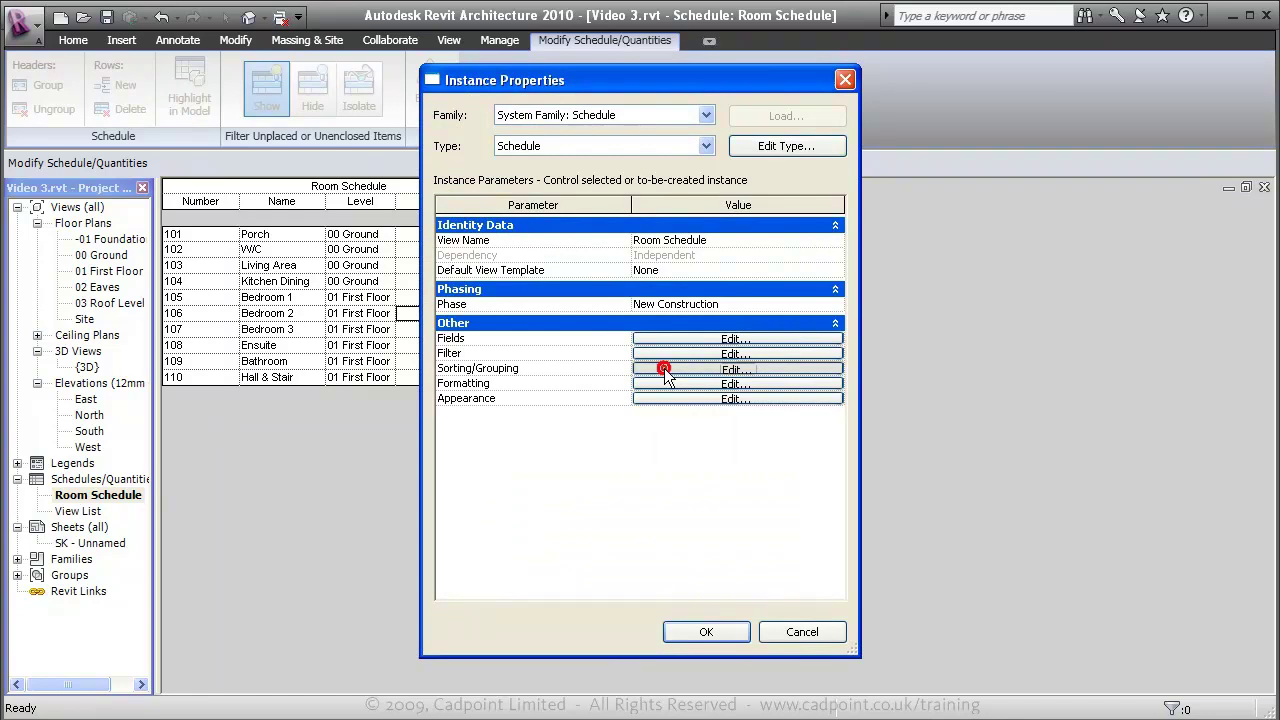
{"action": "left_click", "coordinate": [405, 481]}
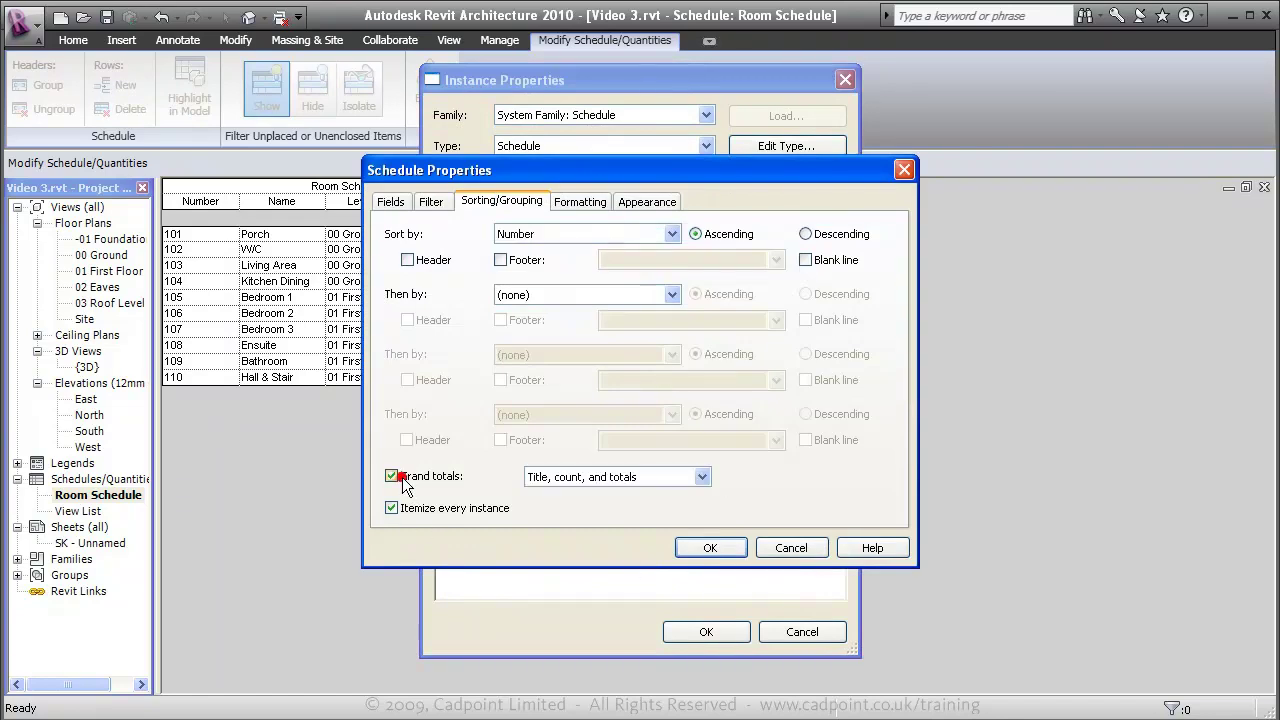
{"action": "left_click", "coordinate": [660, 478]}
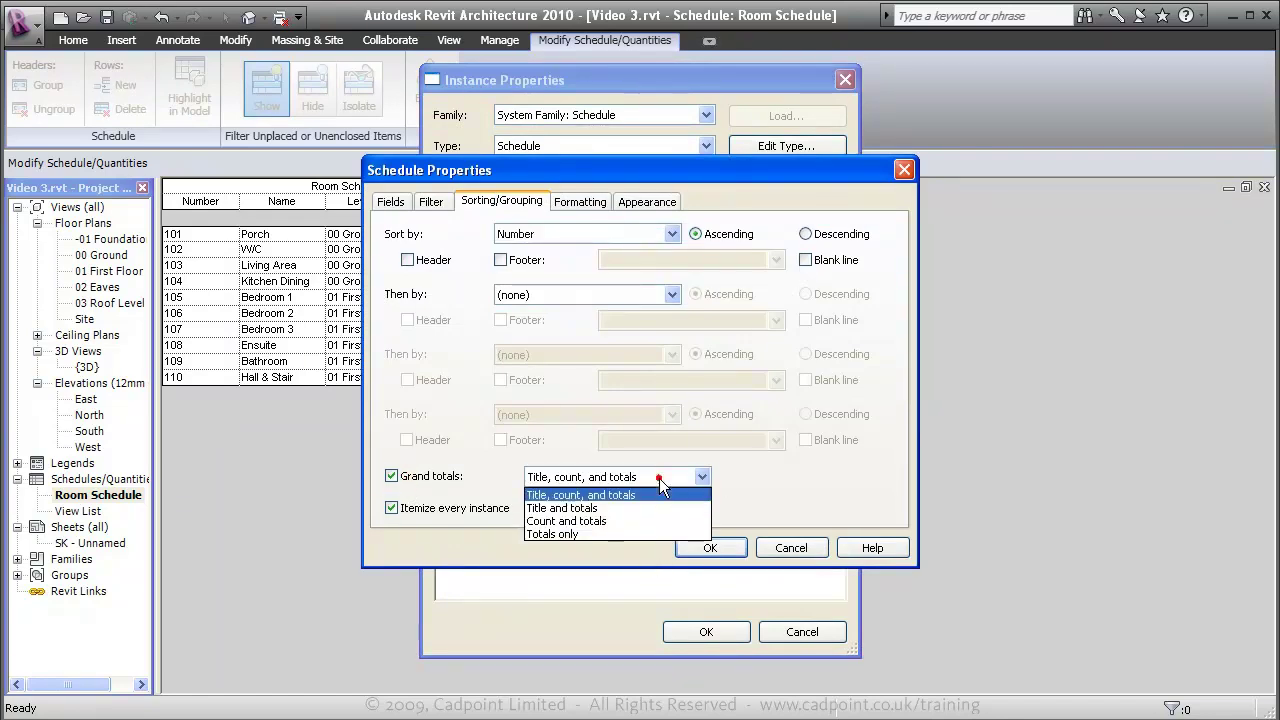
{"action": "left_click", "coordinate": [655, 507]}
{"action": "left_click", "coordinate": [708, 548]}
{"action": "left_click", "coordinate": [712, 632]}
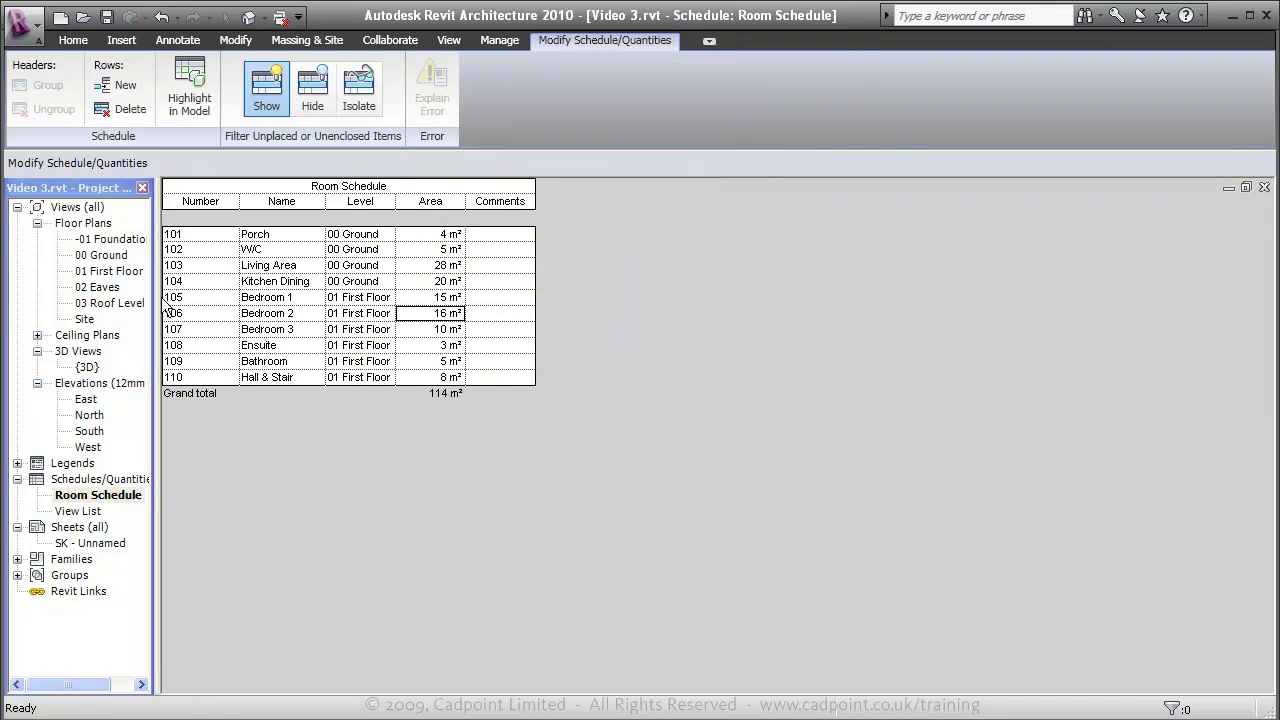
{"action": "double_click", "coordinate": [100, 258]}
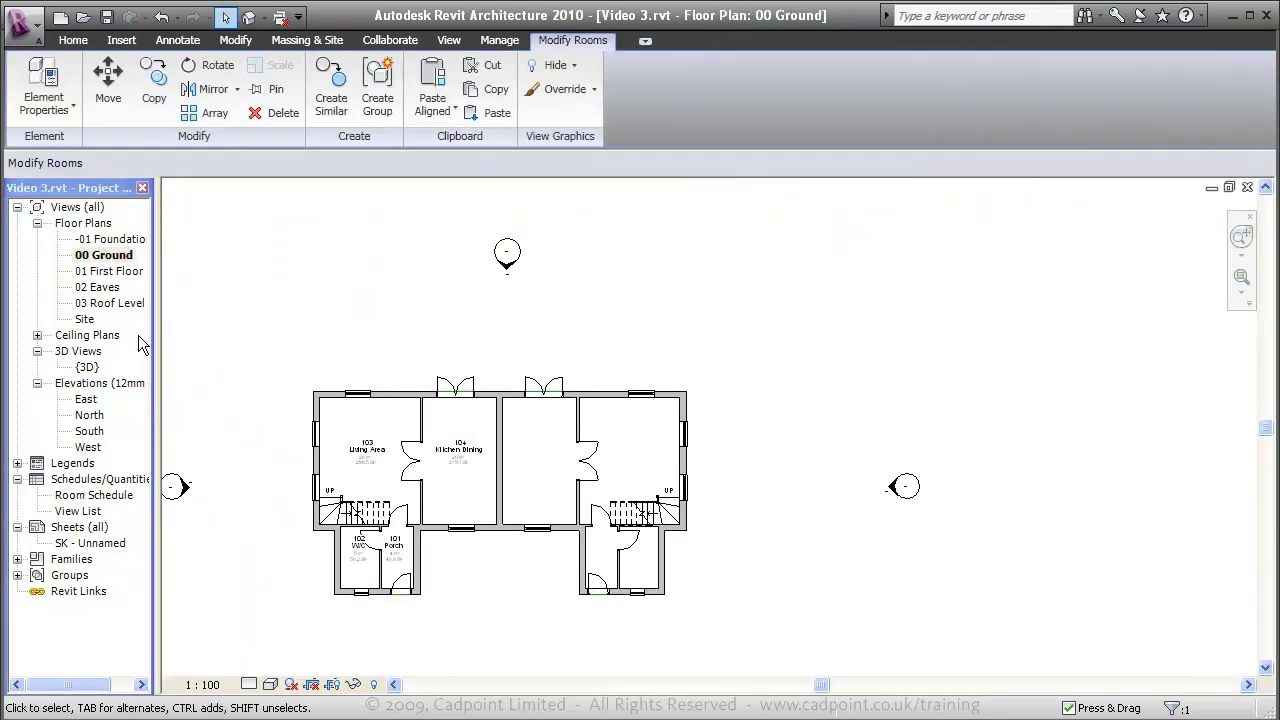
Create a perspective camera view from beyond the building's northeast corner, aimed at the opposite porch, and enlarge its crop to frame the whole house
{"action": "left_click", "coordinate": [264, 17]}
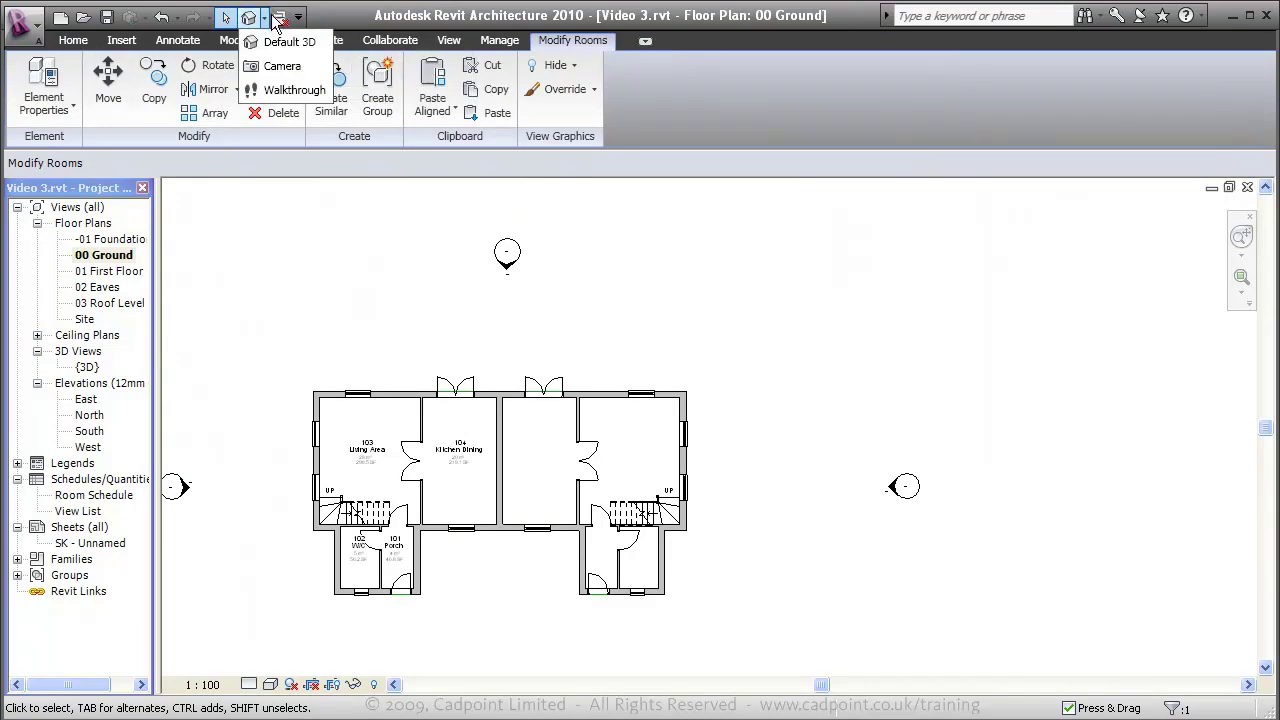
{"action": "left_click", "coordinate": [285, 68]}
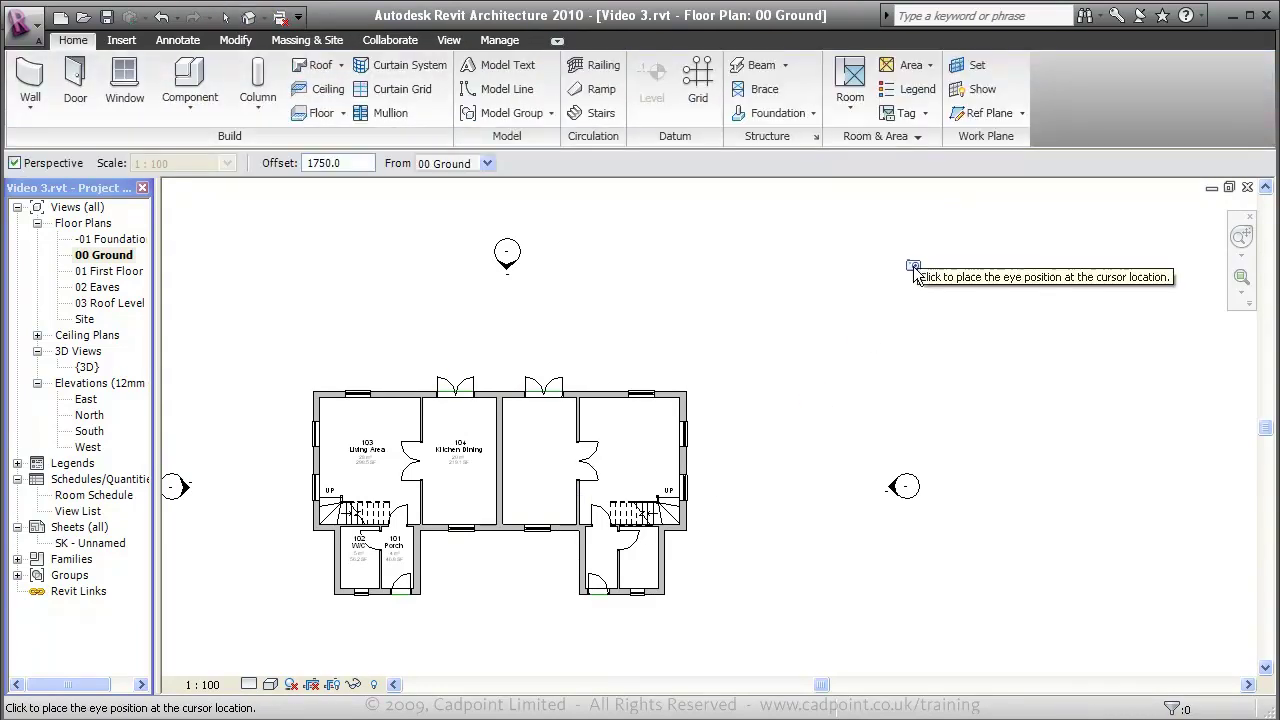
{"action": "left_click", "coordinate": [885, 283]}
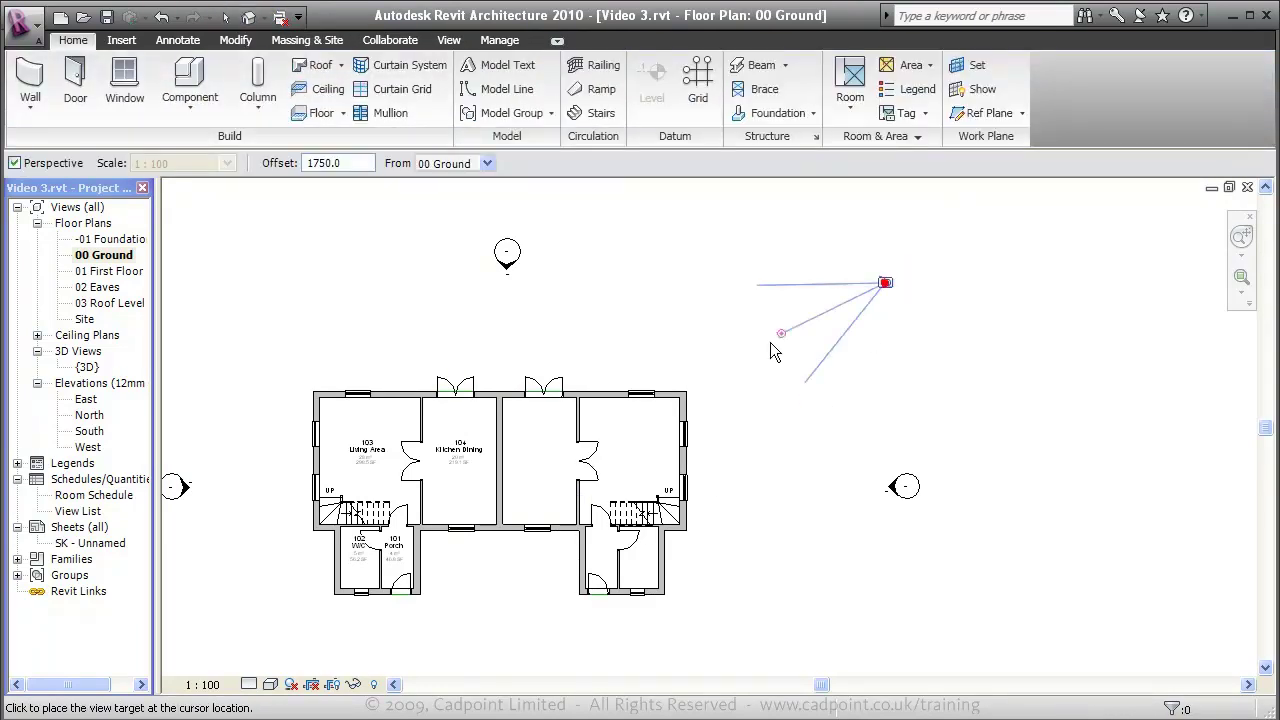
{"action": "left_click", "coordinate": [413, 541]}
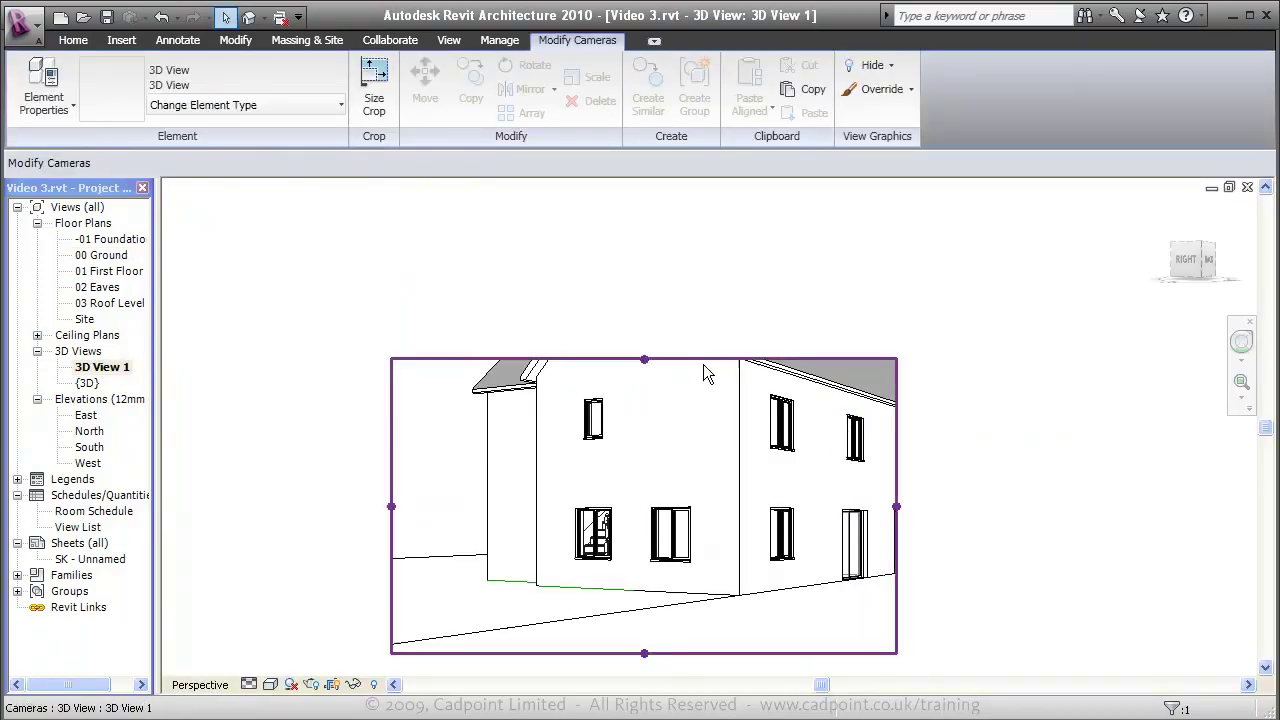
{"action": "left_click_drag", "start_coordinate": [649, 363], "coordinate": [645, 205]}
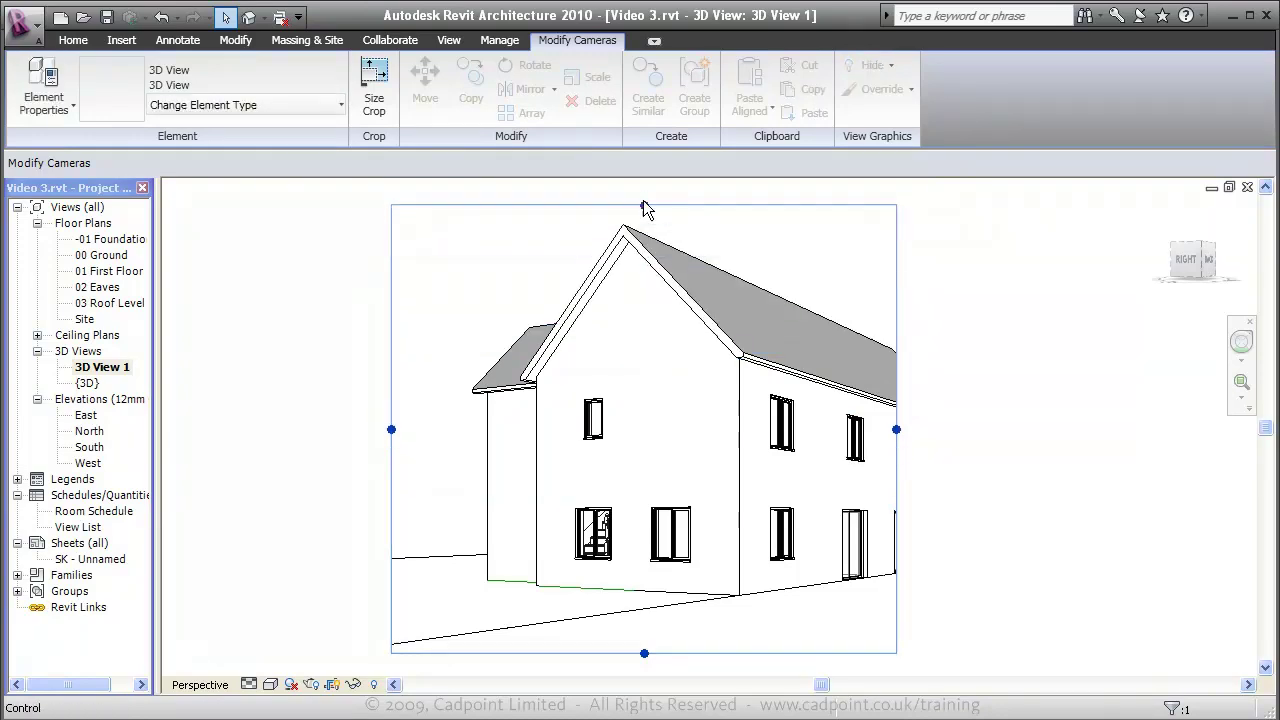
{"action": "left_click_drag", "start_coordinate": [897, 431], "coordinate": [996, 424]}
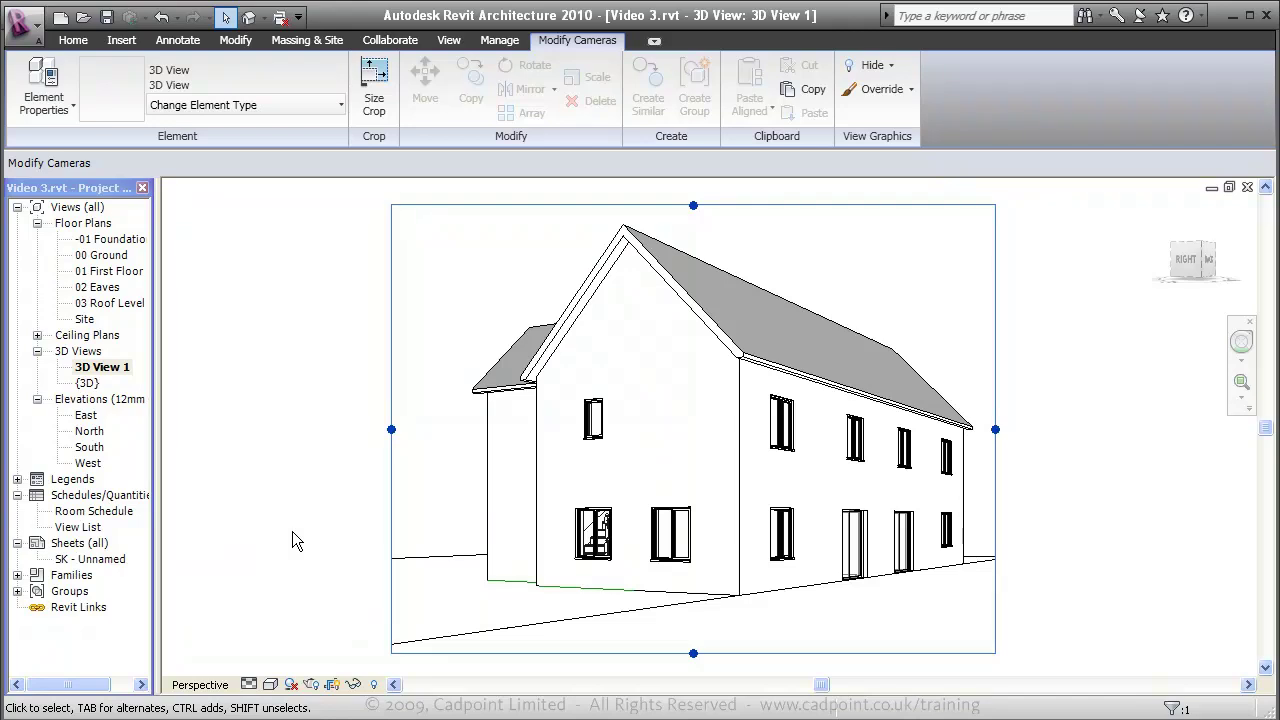
Open the {3D} view and turn its shadows off
{"action": "double_click", "coordinate": [87, 383]}
{"action": "left_click", "coordinate": [290, 684]}
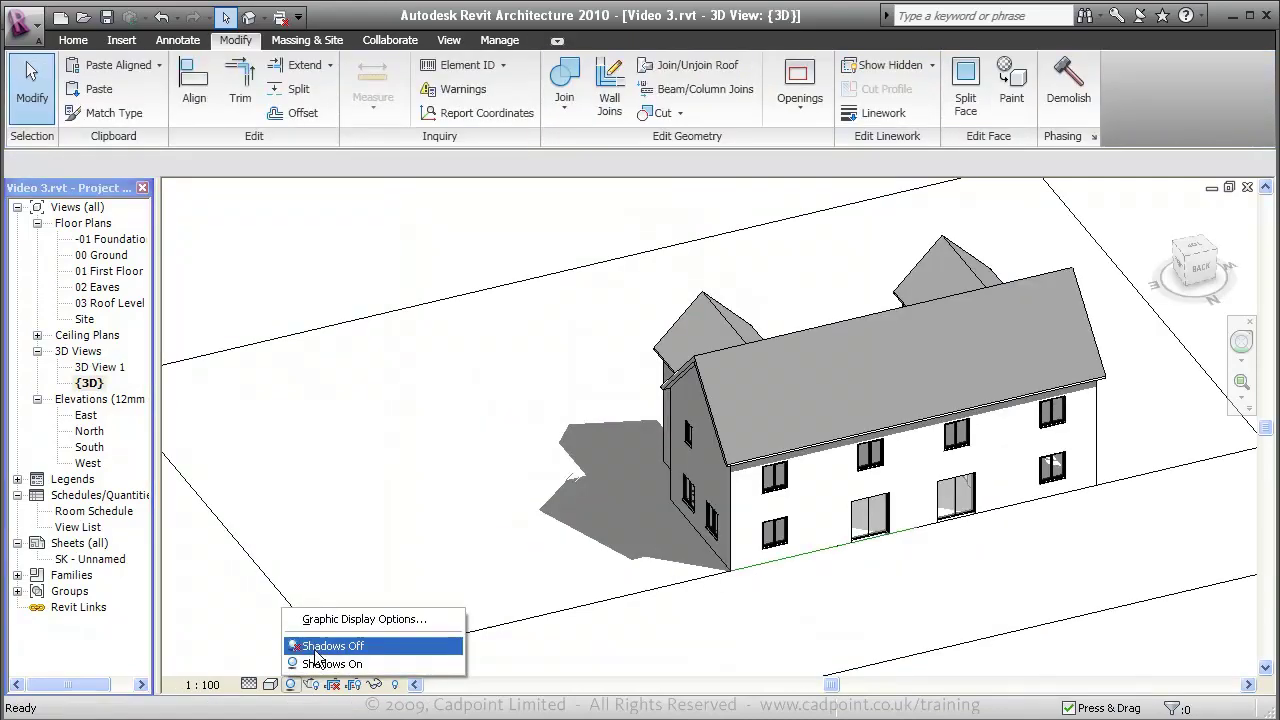
{"action": "left_click", "coordinate": [325, 646]}
Change the whole connected chain of exterior walls to the 300mm Brick Cavity Wall + Plastrboard type and inspect the brickwork
{"action": "scroll", "coordinate": [741, 627], "scroll_direction": "up", "scroll_amount": 1}
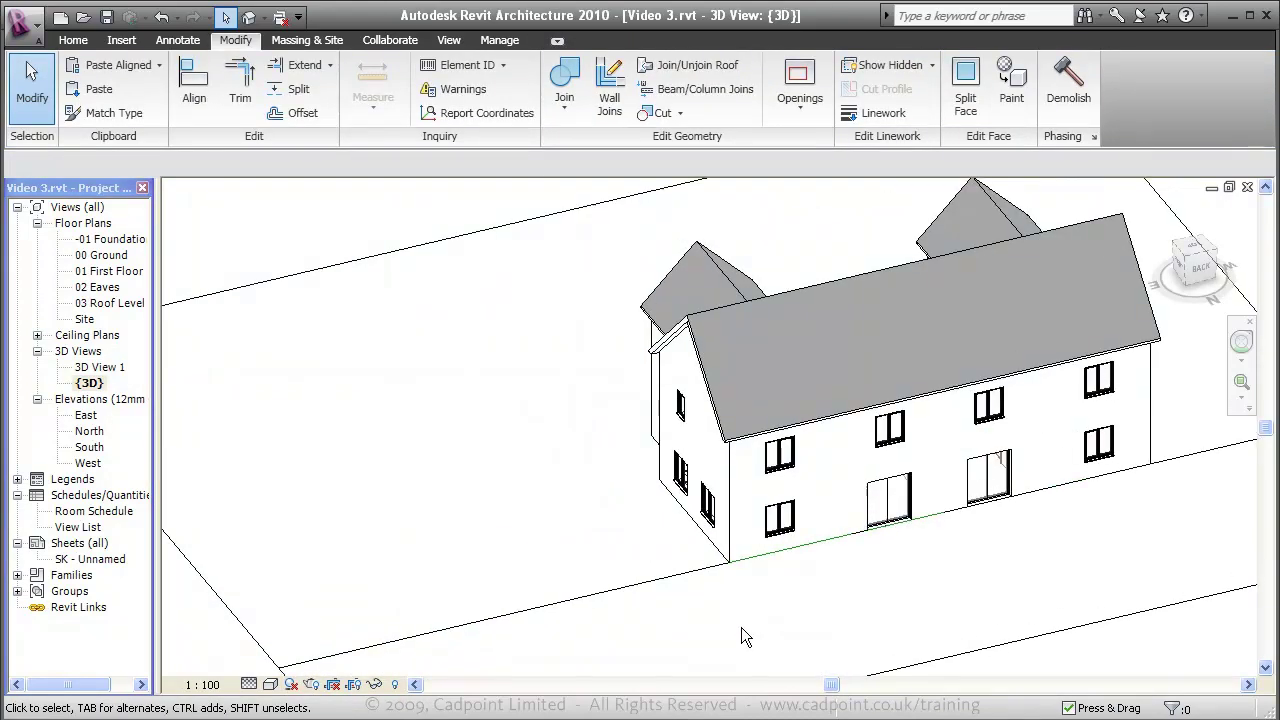
{"action": "left_click", "coordinate": [728, 551]}
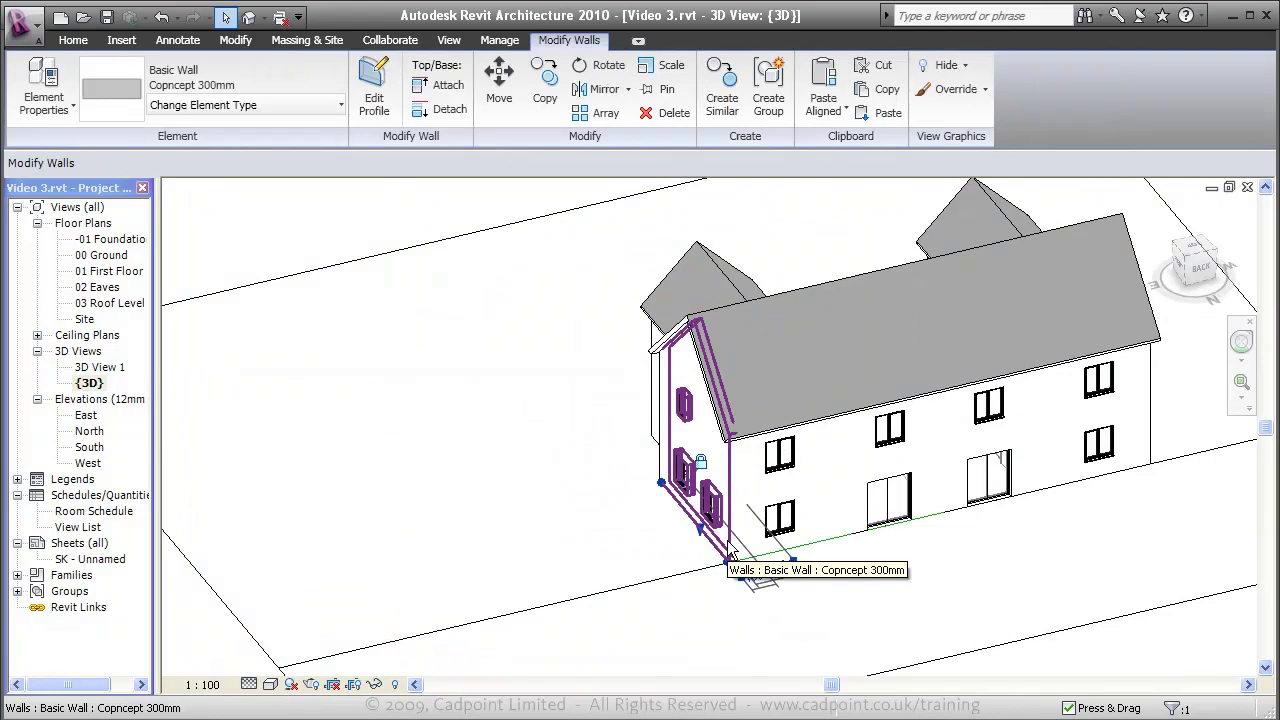
{"action": "key", "text": "Tab"}
{"action": "left_click", "coordinate": [728, 551]}
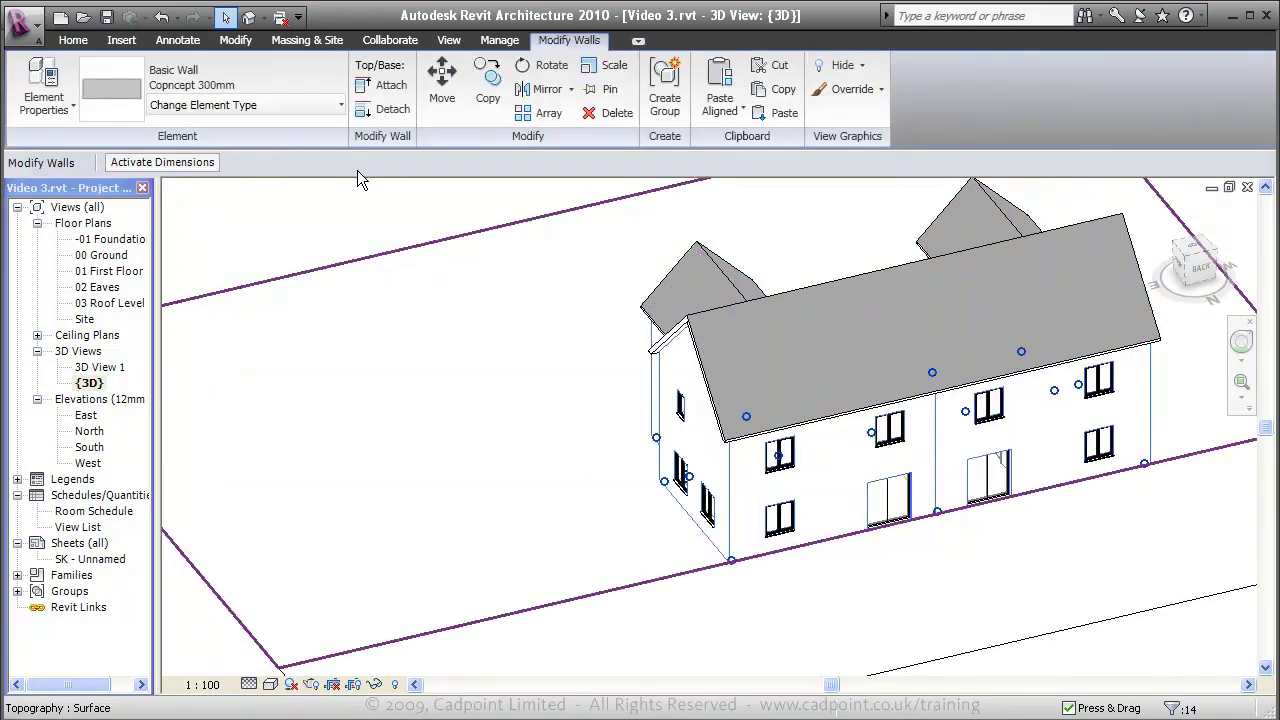
{"action": "left_click", "coordinate": [331, 110]}
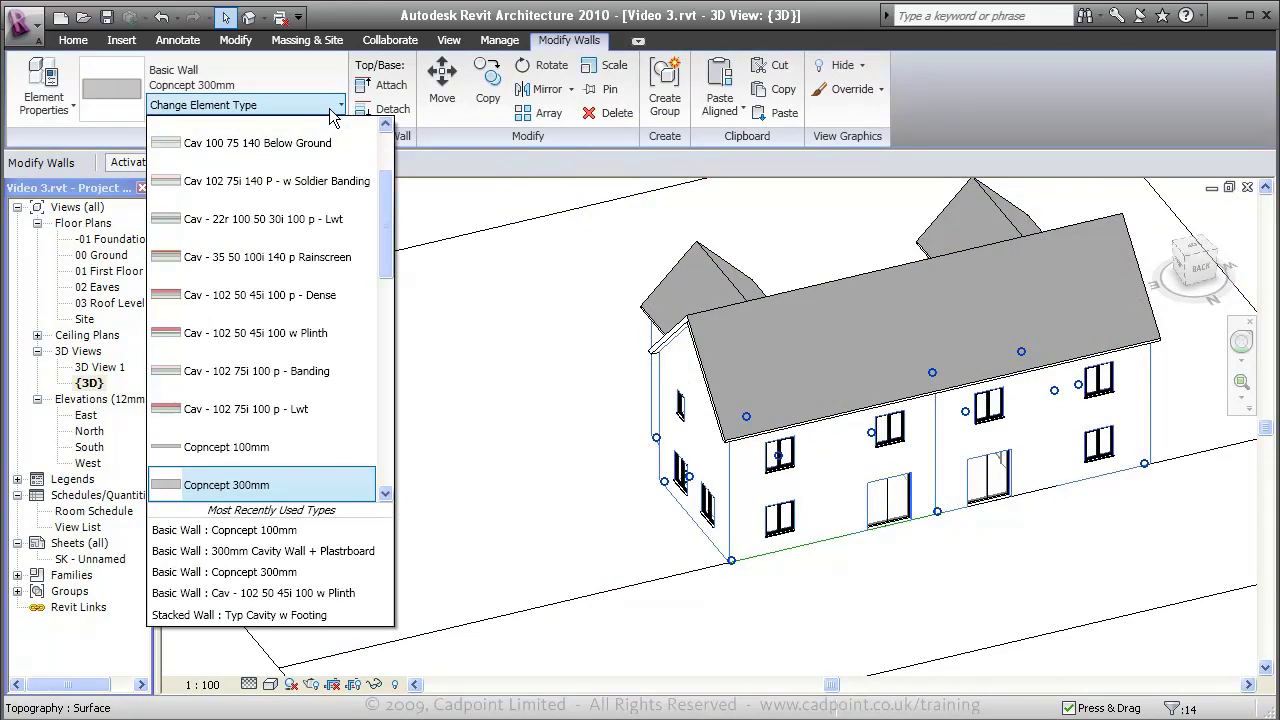
{"action": "scroll", "coordinate": [331, 118], "scroll_direction": "up", "scroll_amount": 4}
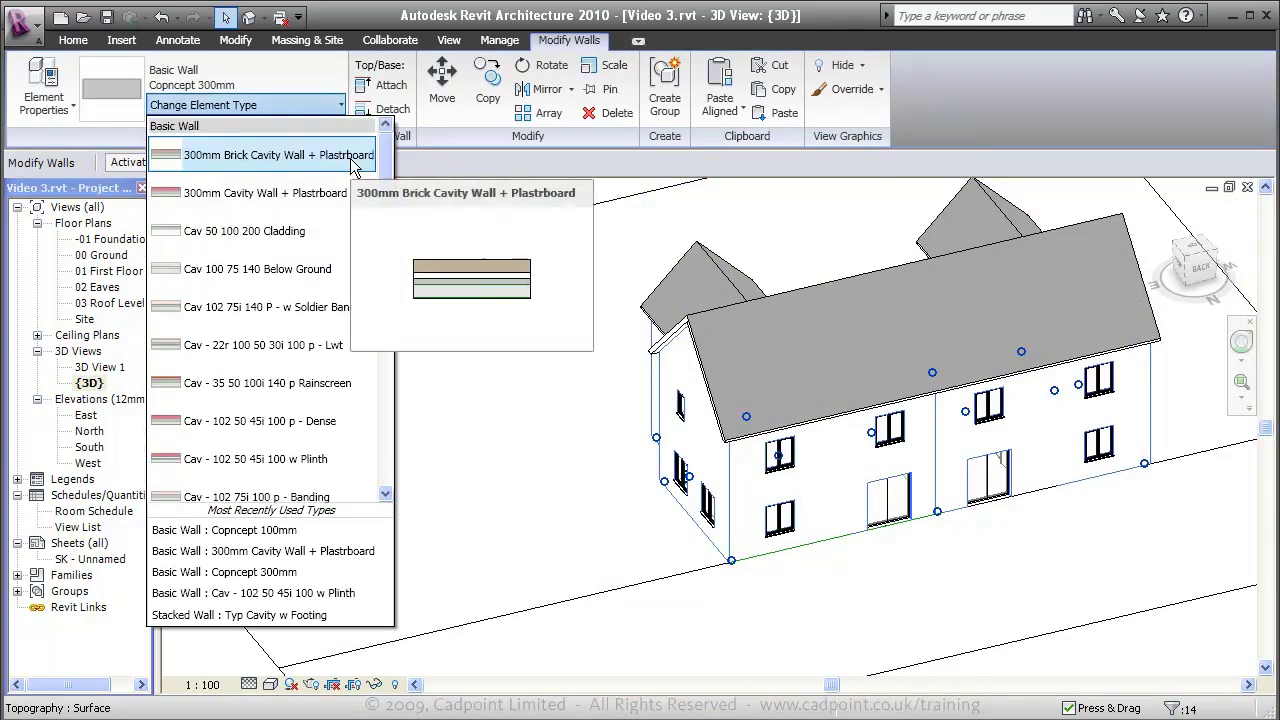
{"action": "left_click", "coordinate": [351, 160]}
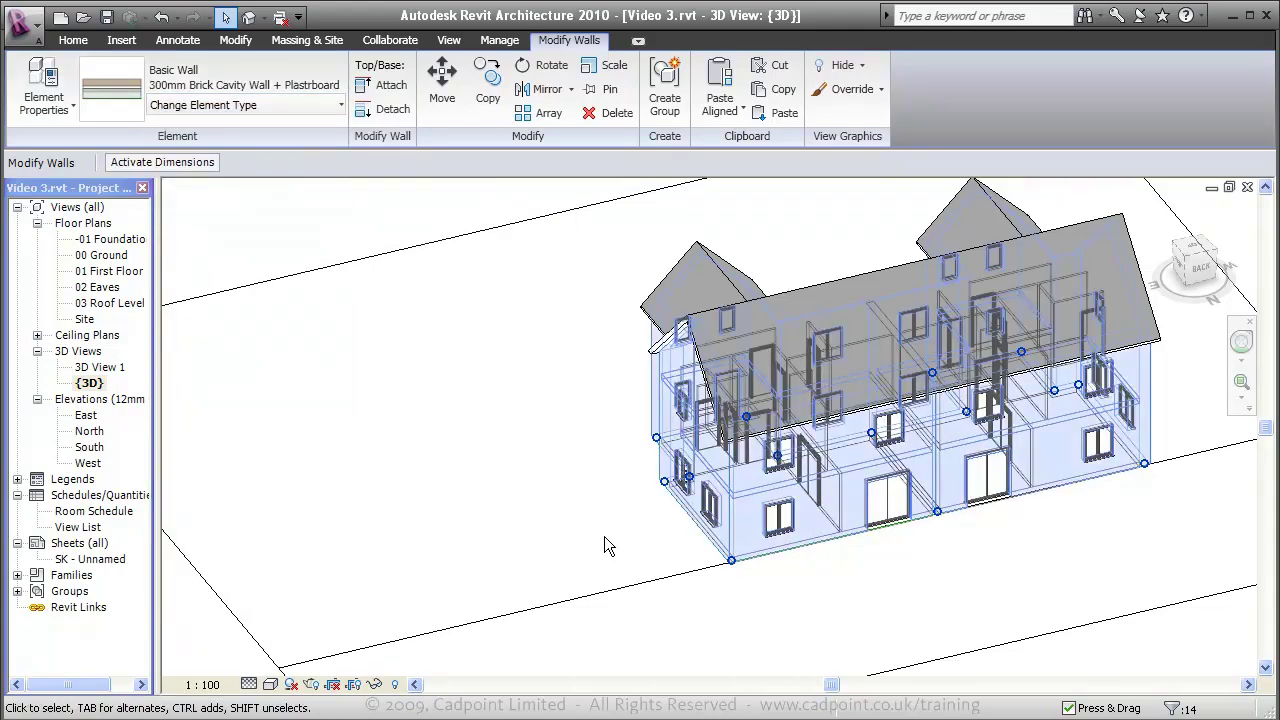
{"action": "left_click", "coordinate": [602, 536]}
{"action": "scroll", "coordinate": [763, 515], "scroll_direction": "up", "scroll_amount": 2}
{"action": "scroll", "coordinate": [763, 515], "scroll_direction": "up", "scroll_amount": 5}
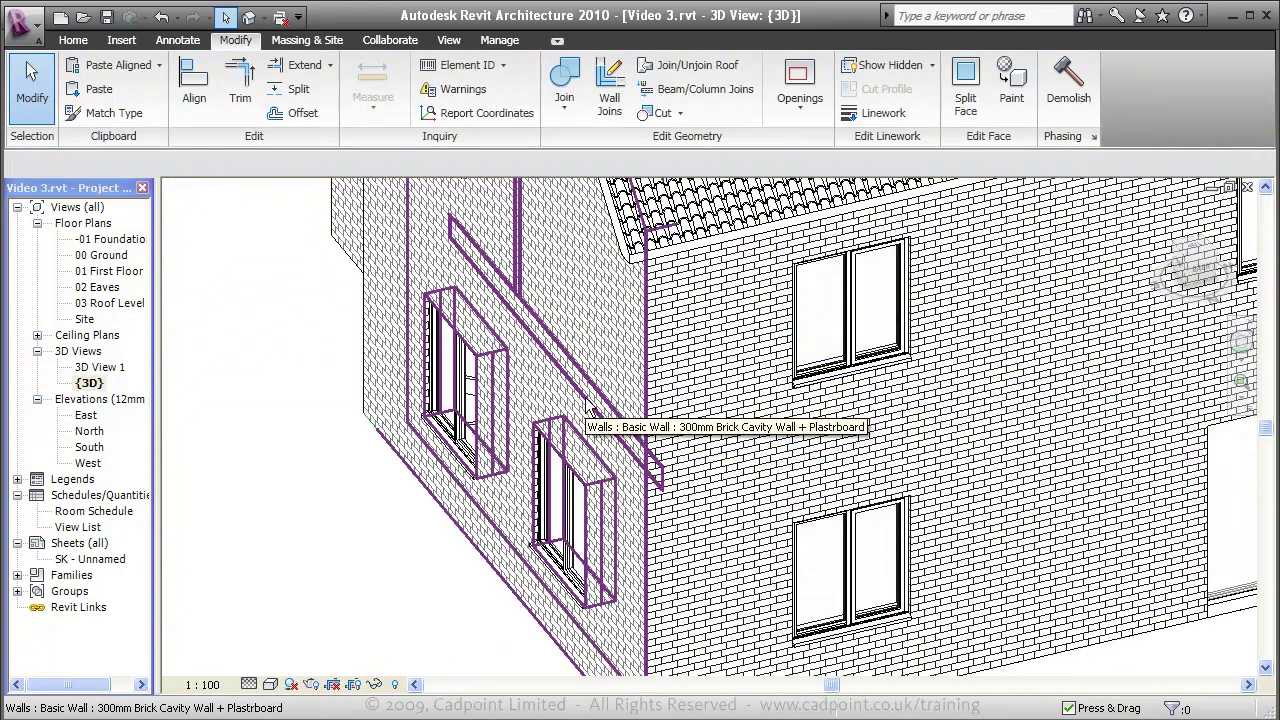
Change the three gable windows and the two outer ground-floor rear windows to the Single Window Standard type
{"action": "scroll", "coordinate": [590, 410], "scroll_direction": "down", "scroll_amount": 6}
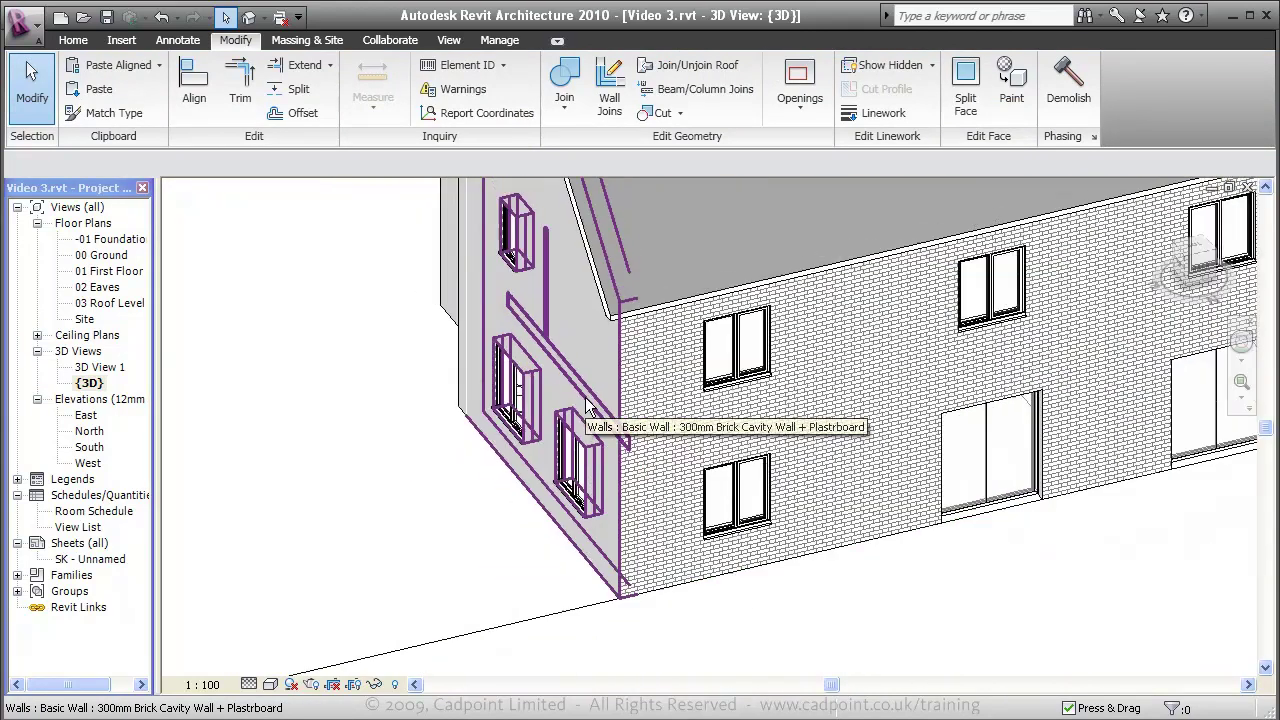
{"action": "middle_click_drag", "start_coordinate": [443, 424], "coordinate": [439, 435]}
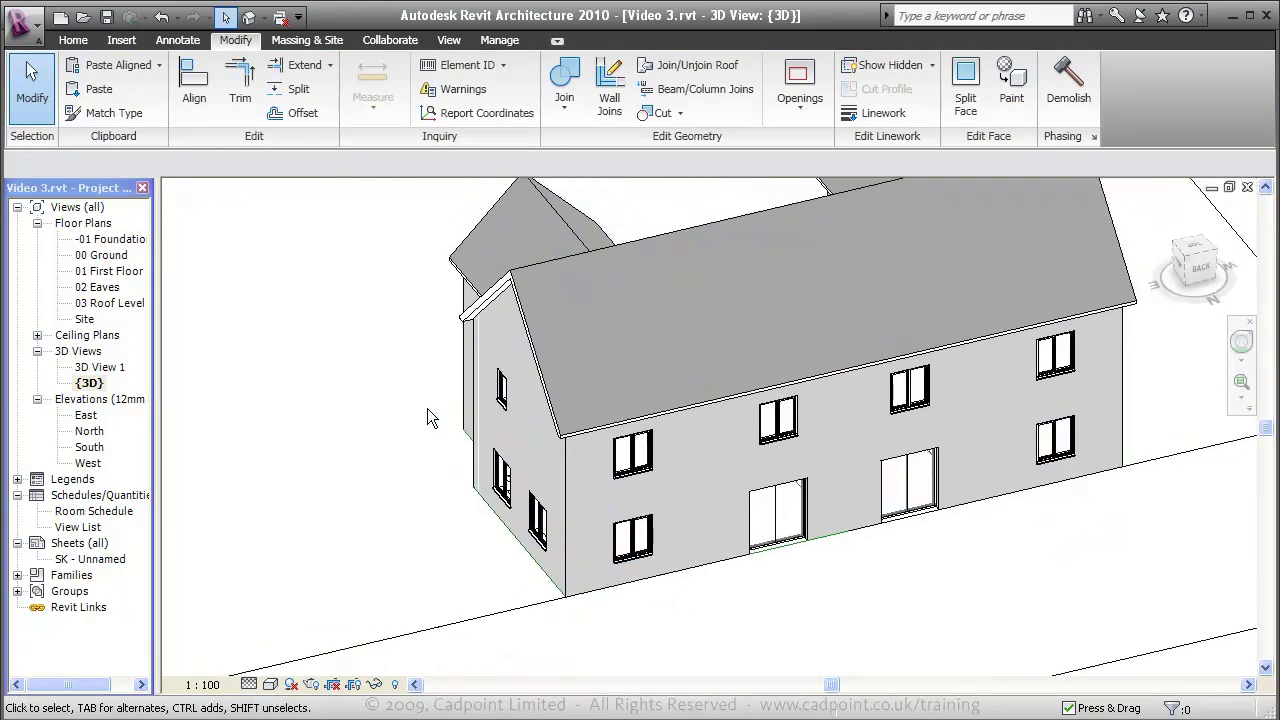
{"action": "left_click", "coordinate": [500, 498]}
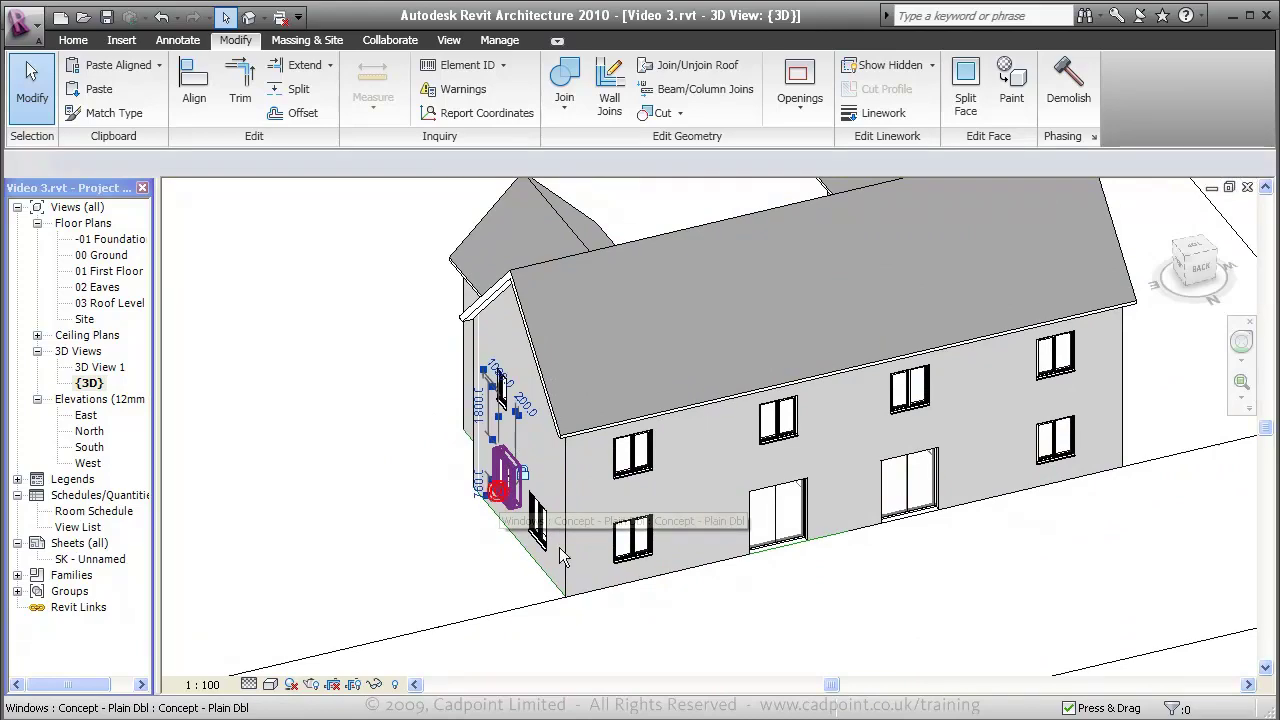
{"action": "left_click", "coordinate": [540, 515], "text": "ctrl"}
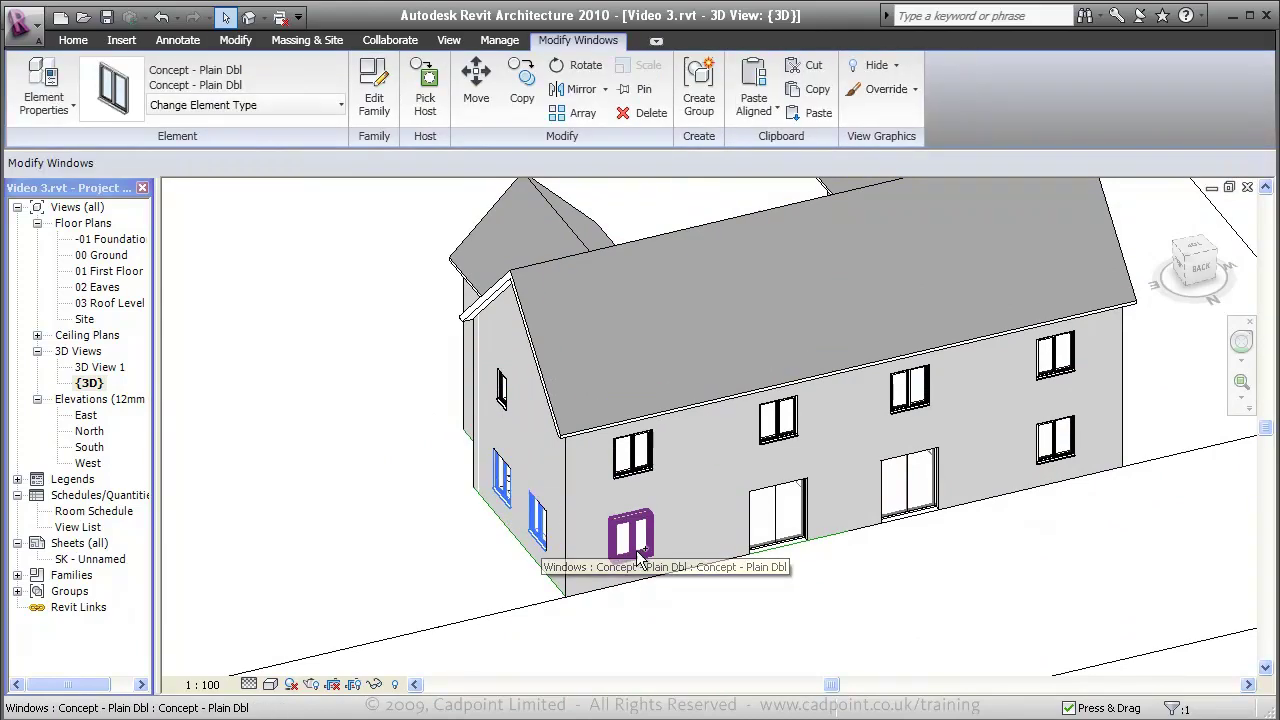
{"action": "left_click", "coordinate": [633, 537], "text": "ctrl"}
{"action": "left_click", "coordinate": [497, 390], "text": "ctrl"}
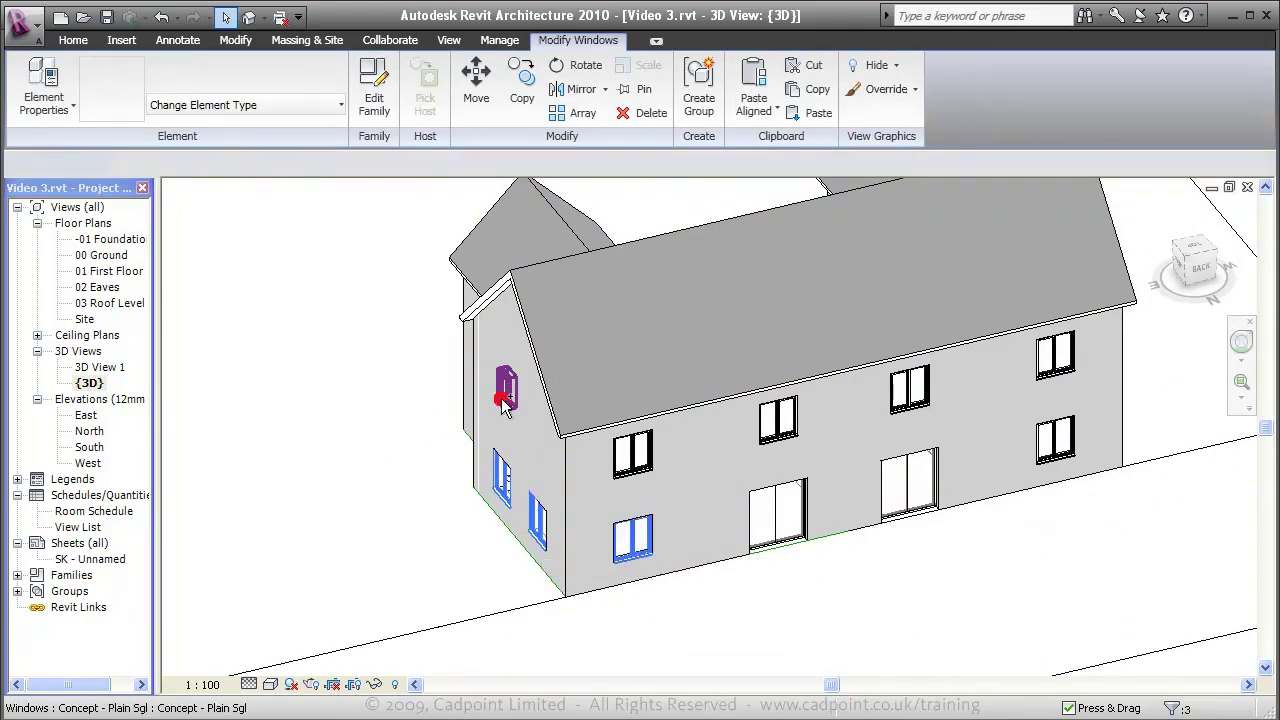
{"action": "left_click", "coordinate": [1066, 438], "text": "ctrl"}
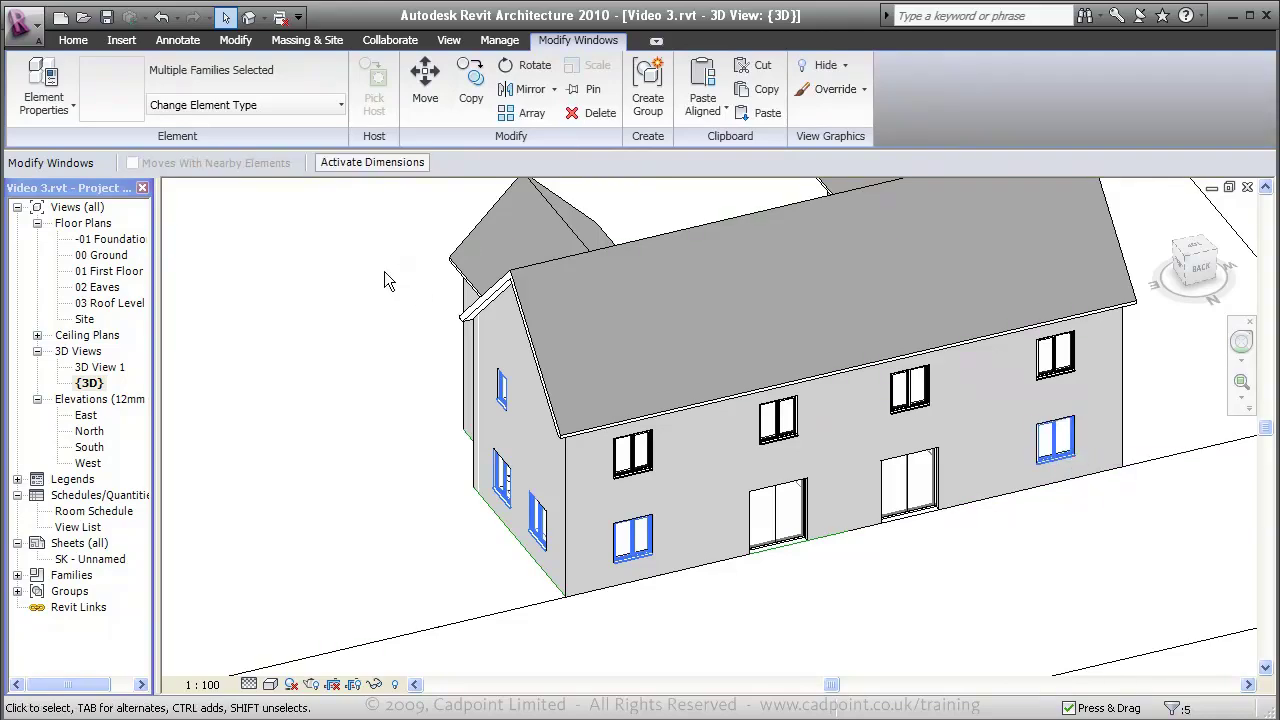
{"action": "left_click", "coordinate": [320, 105]}
{"action": "scroll", "coordinate": [324, 300], "scroll_direction": "down", "scroll_amount": 3}
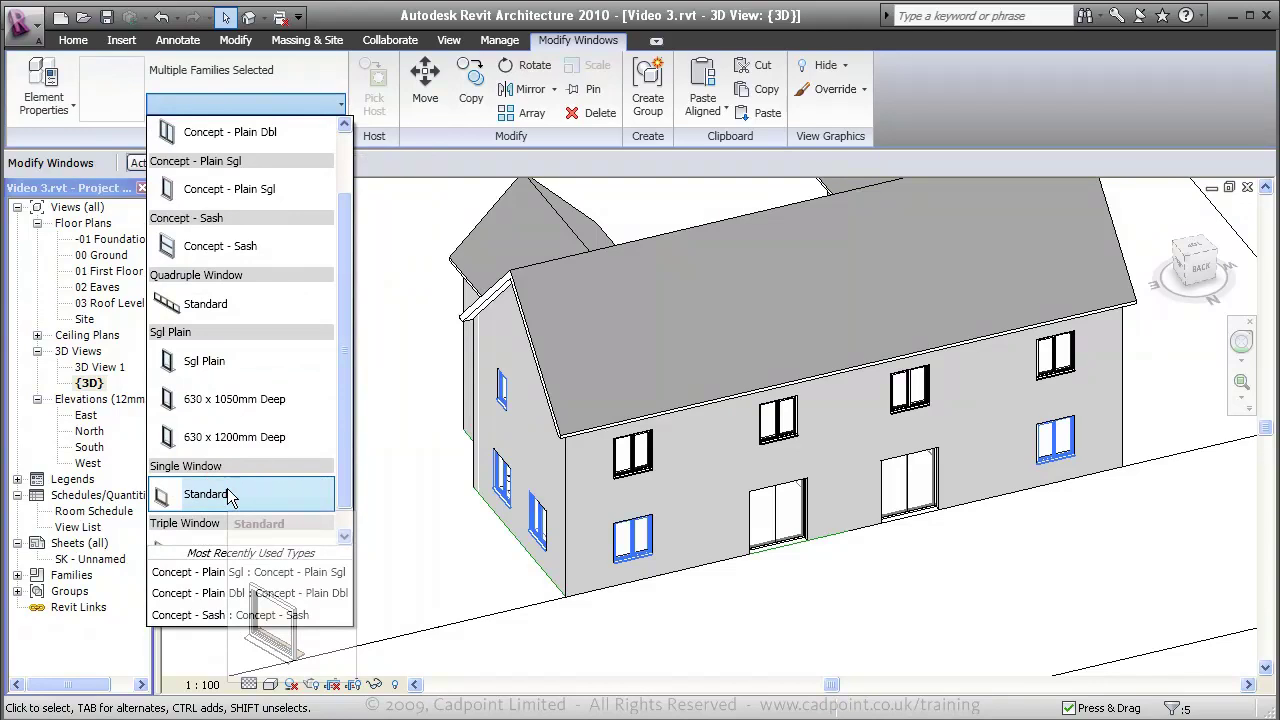
{"action": "left_click", "coordinate": [229, 497]}
{"action": "left_click", "coordinate": [313, 532]}
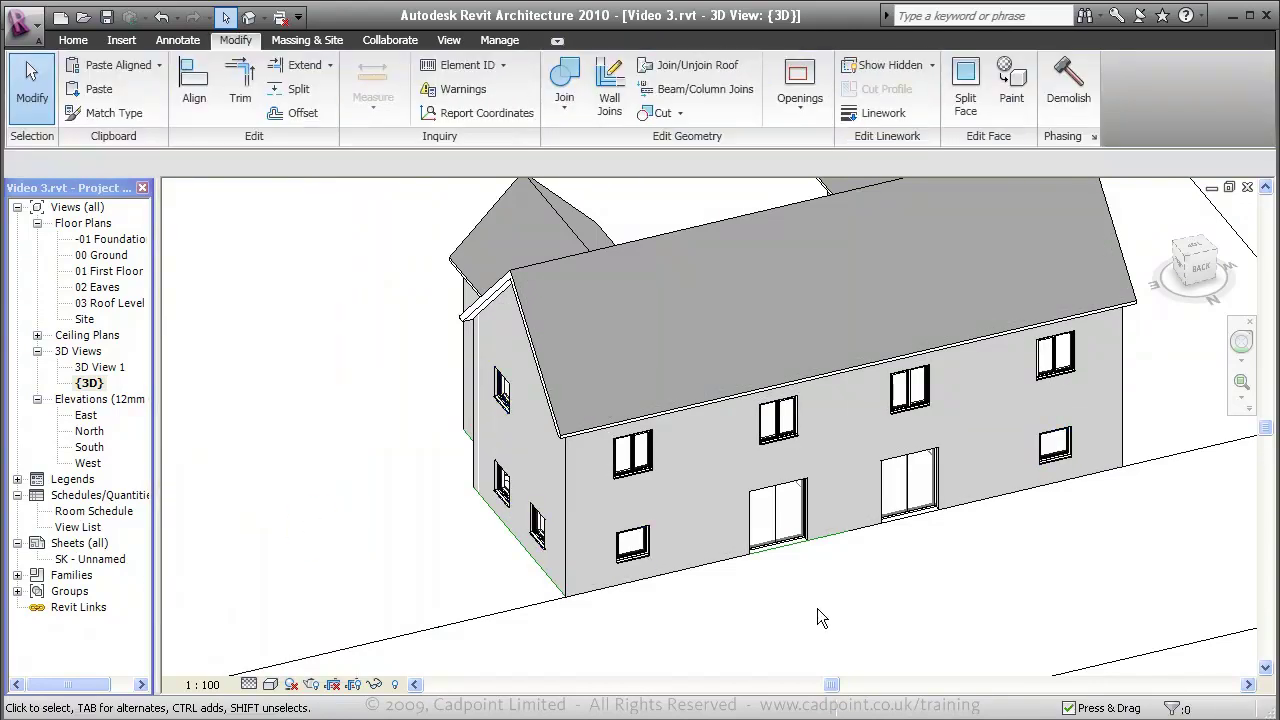
Change the two outer first-floor windows on the rear wall to the Triple Window Standard type
{"action": "left_click", "coordinate": [626, 458]}
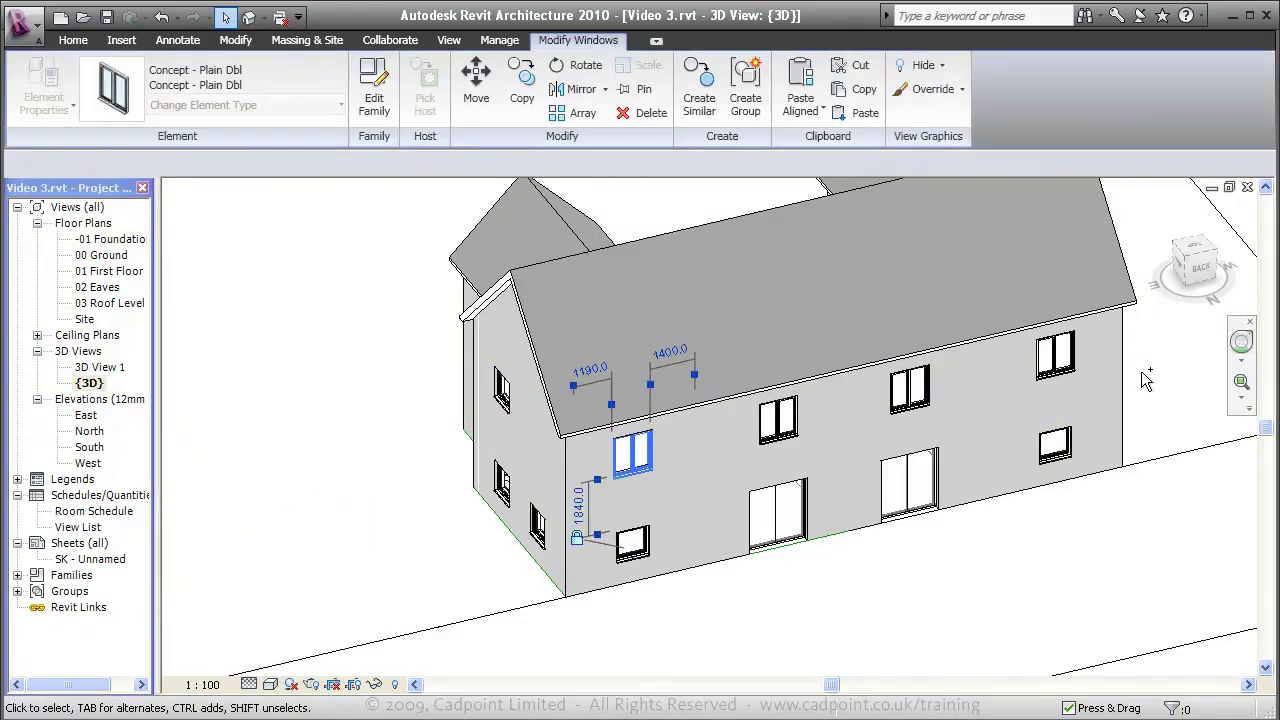
{"action": "left_click", "coordinate": [1066, 372], "text": "ctrl"}
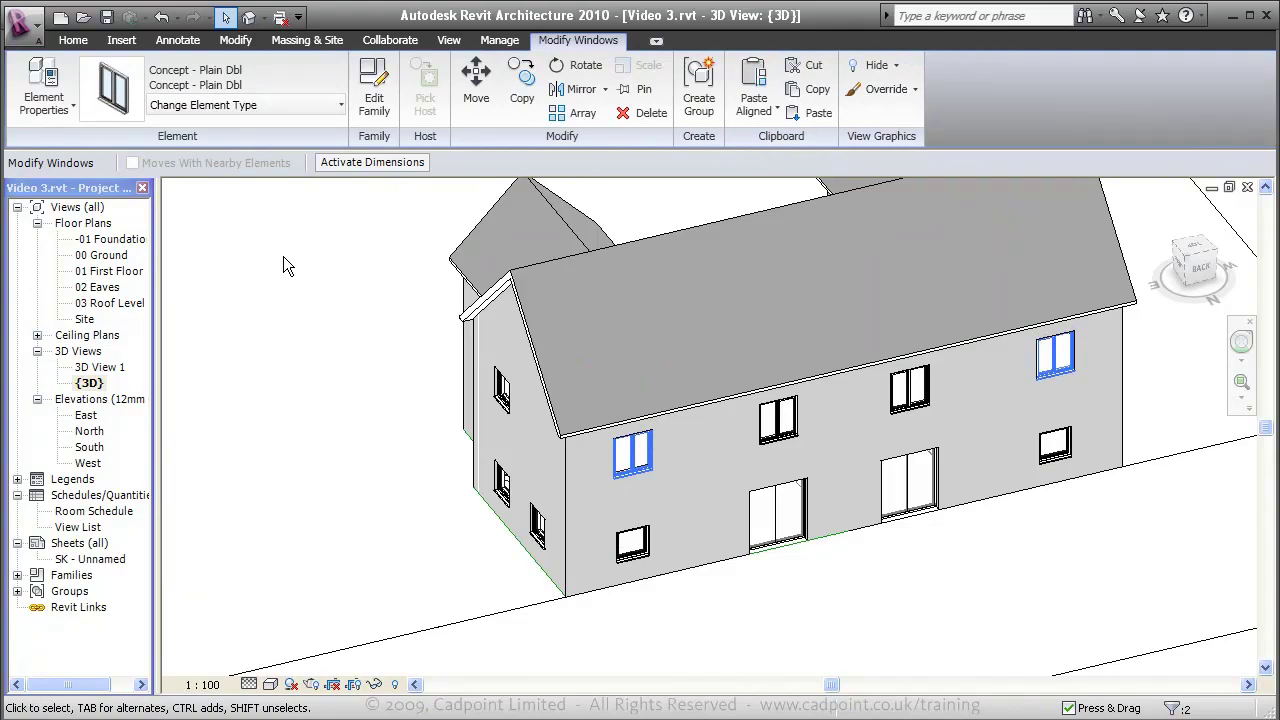
{"action": "left_click", "coordinate": [263, 104]}
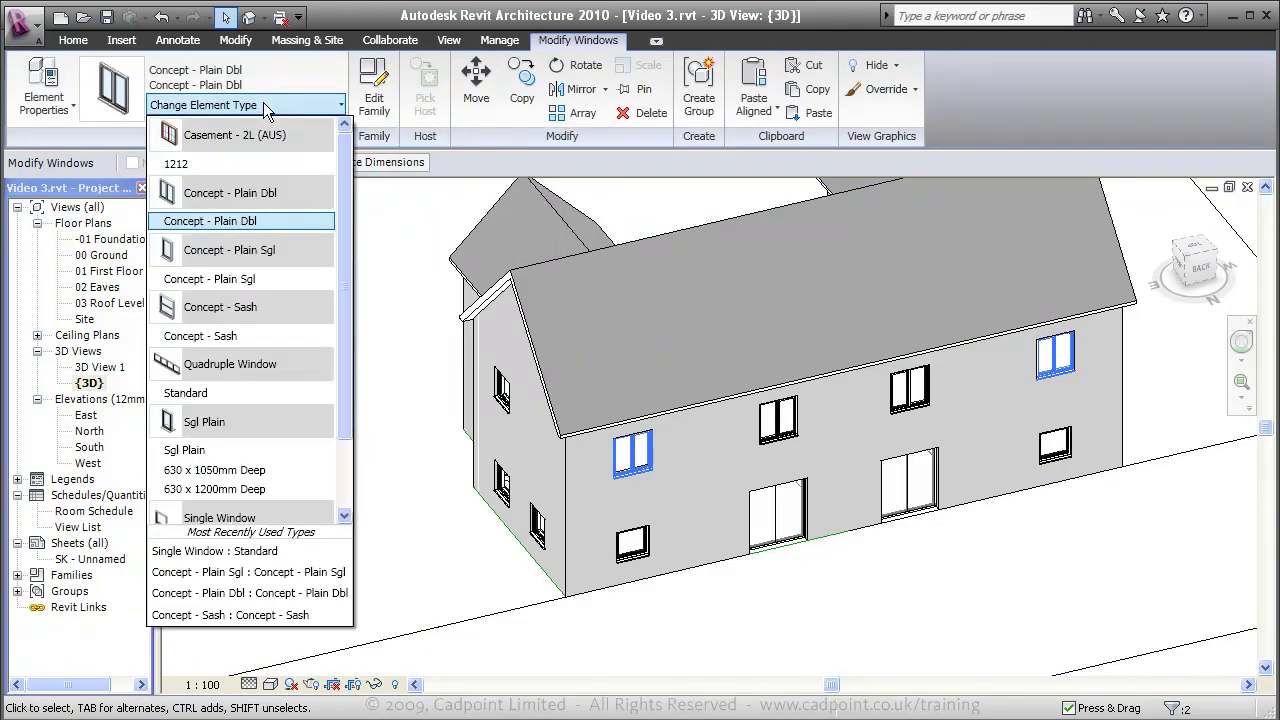
{"action": "left_click_drag", "start_coordinate": [343, 255], "coordinate": [343, 315]}
{"action": "left_click", "coordinate": [251, 514]}
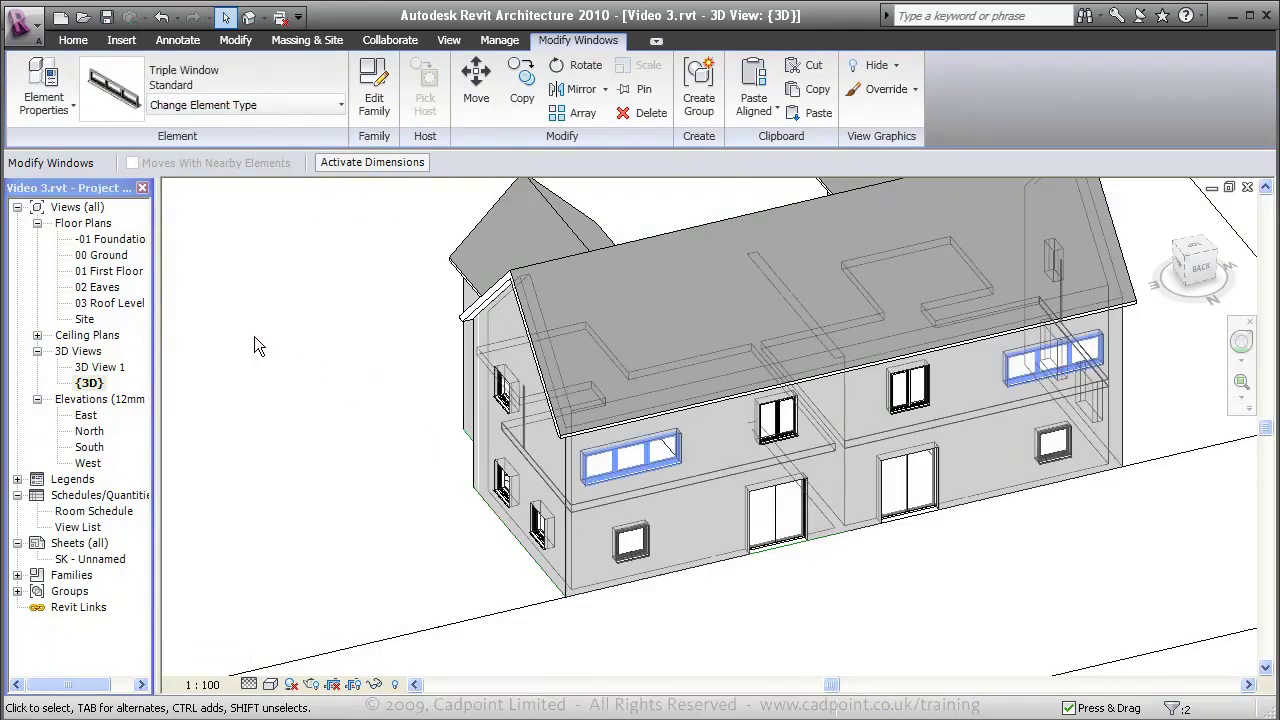
In the 01 First Floor plan, change the rear windows of Bedroom 2 and its mirrored neighbour to the Quadruple Window Standard type
{"action": "double_click", "coordinate": [127, 273]}
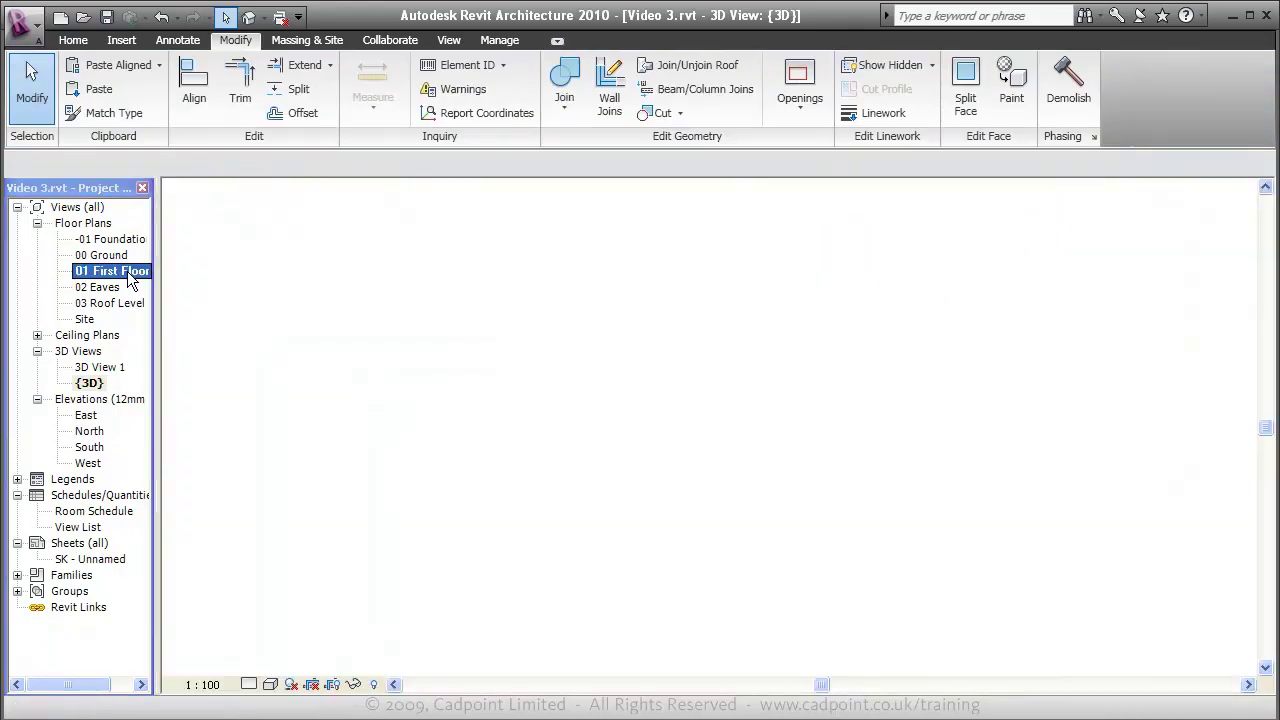
{"action": "scroll", "coordinate": [827, 287], "scroll_direction": "up", "scroll_amount": 2}
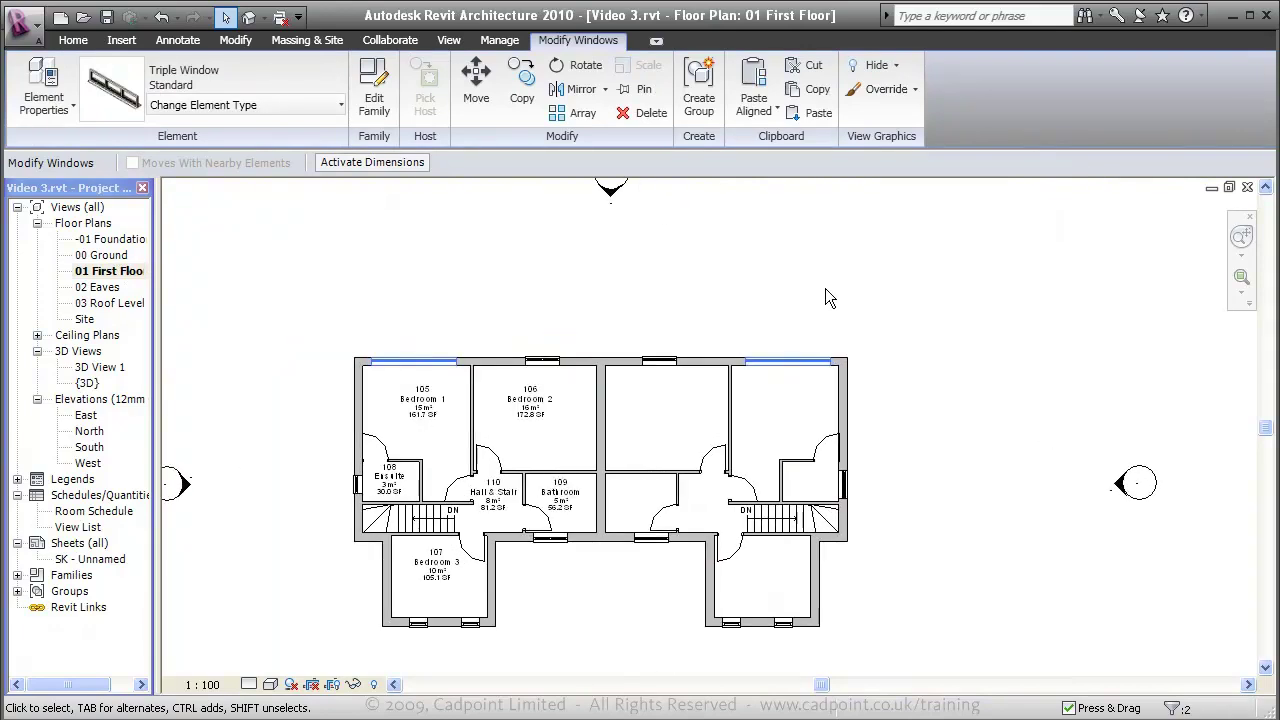
{"action": "scroll", "coordinate": [594, 446], "scroll_direction": "up", "scroll_amount": 1}
{"action": "left_click", "coordinate": [541, 360]}
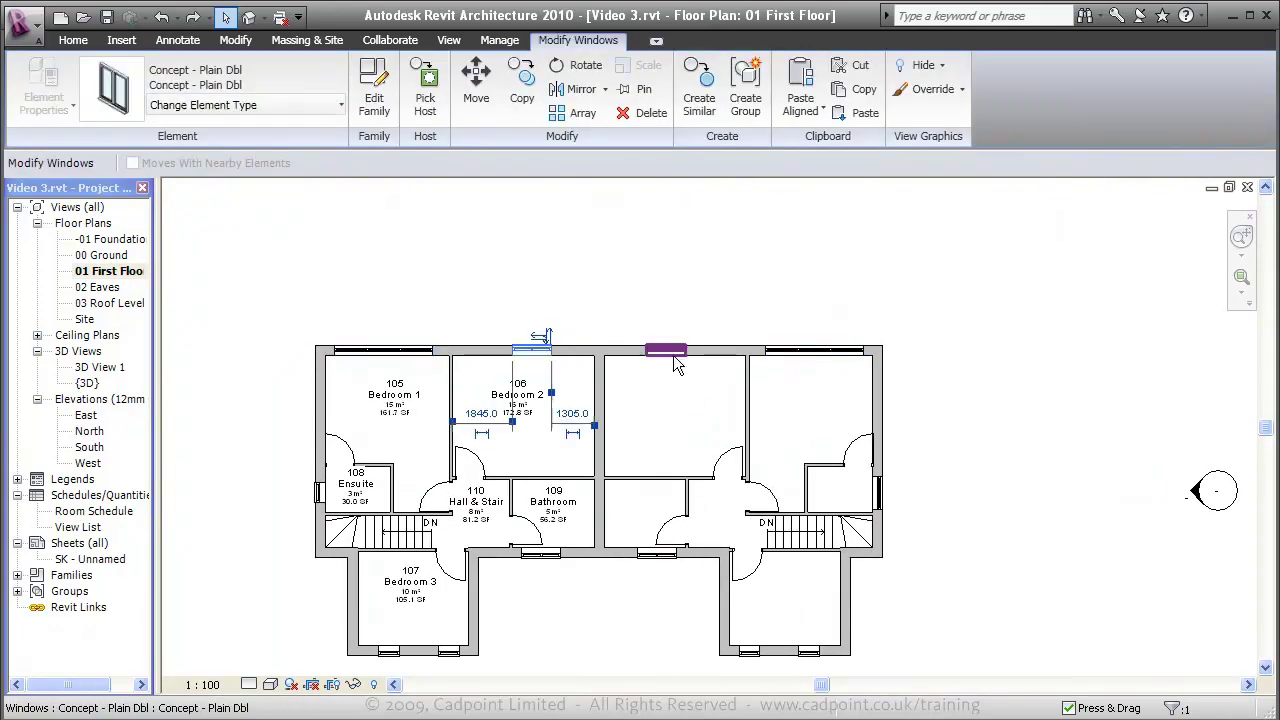
{"action": "left_click", "coordinate": [668, 348], "text": "ctrl"}
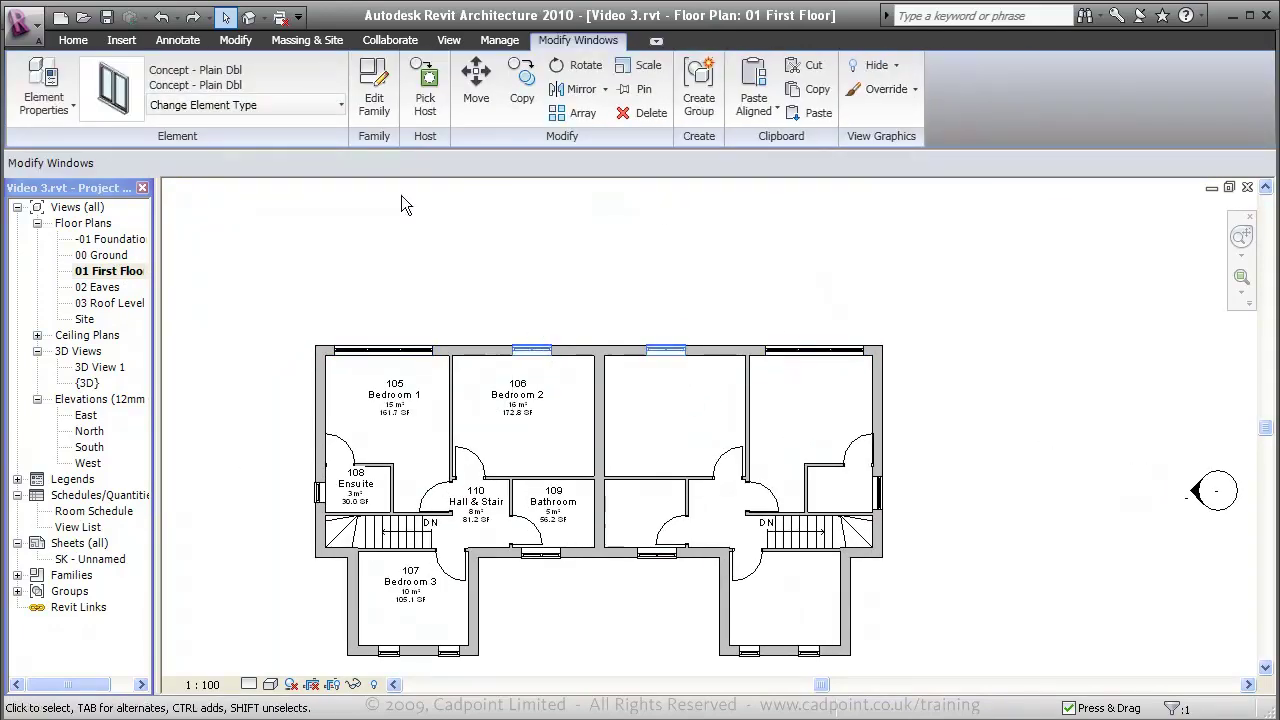
{"action": "left_click", "coordinate": [315, 106]}
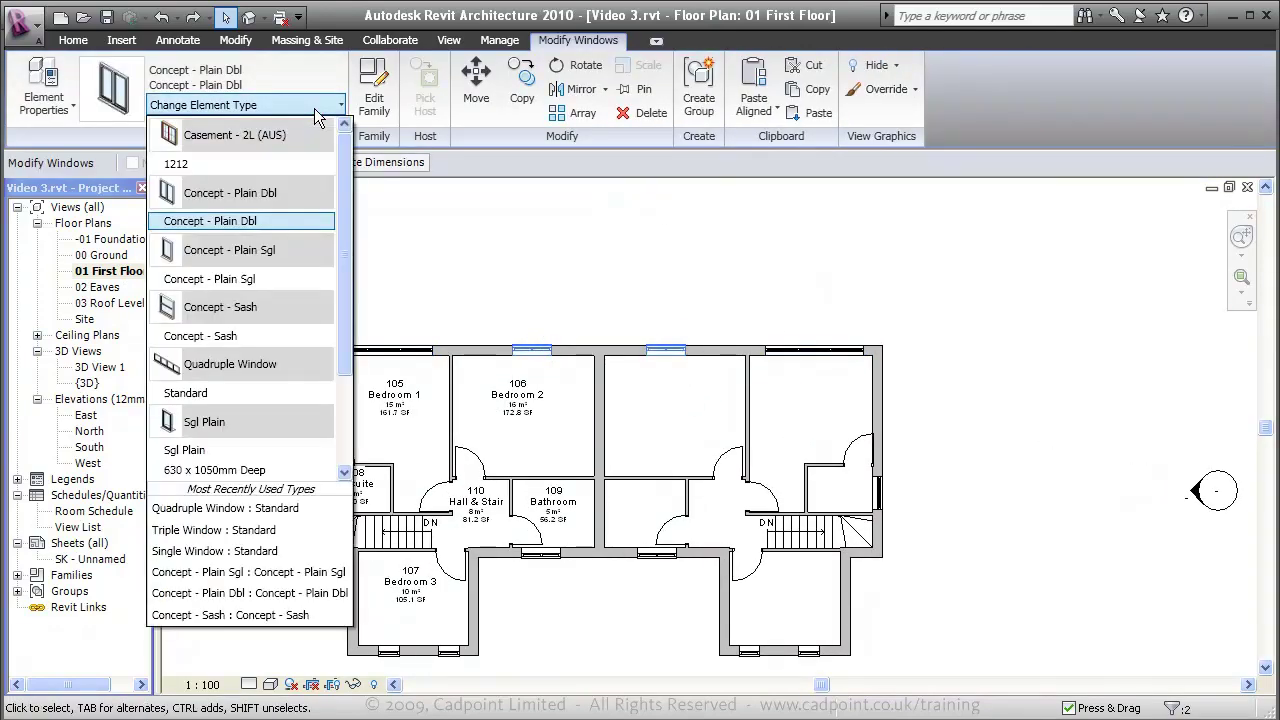
{"action": "left_click", "coordinate": [229, 393]}
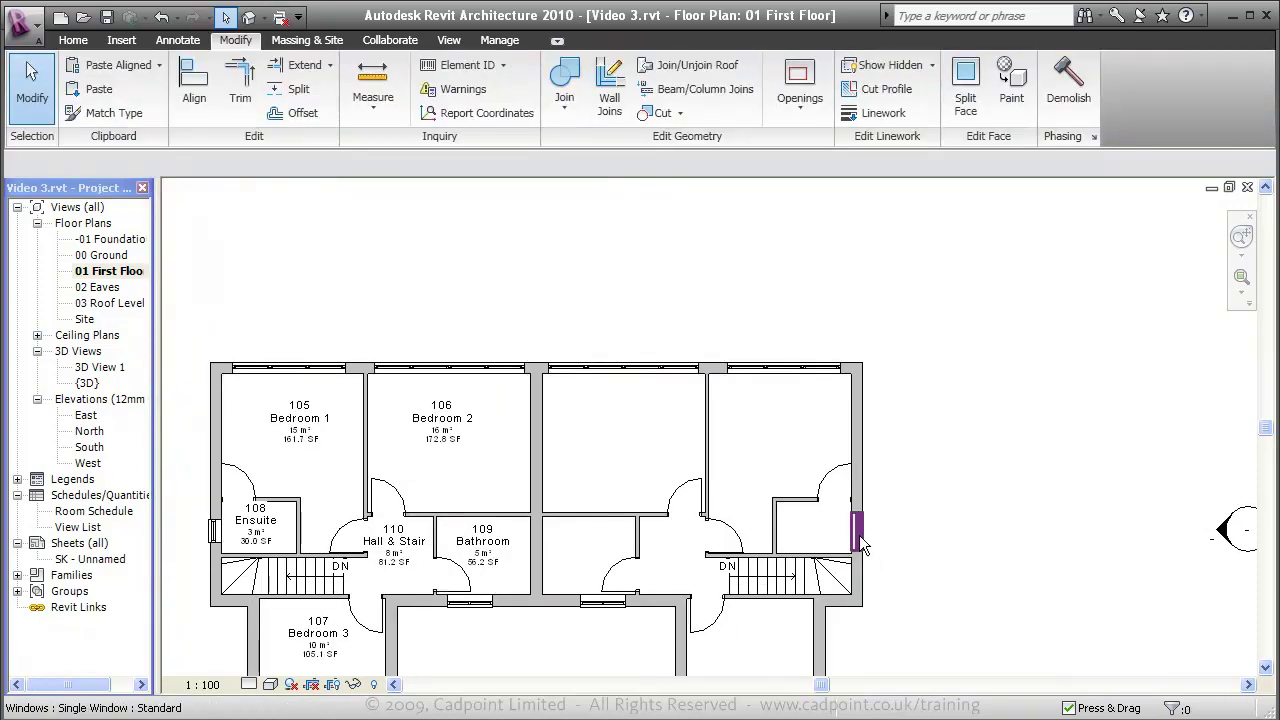
Copy the single window in the unlabelled house's gable wall 3200 mm along the wall towards the rear
{"action": "left_click", "coordinate": [859, 535]}
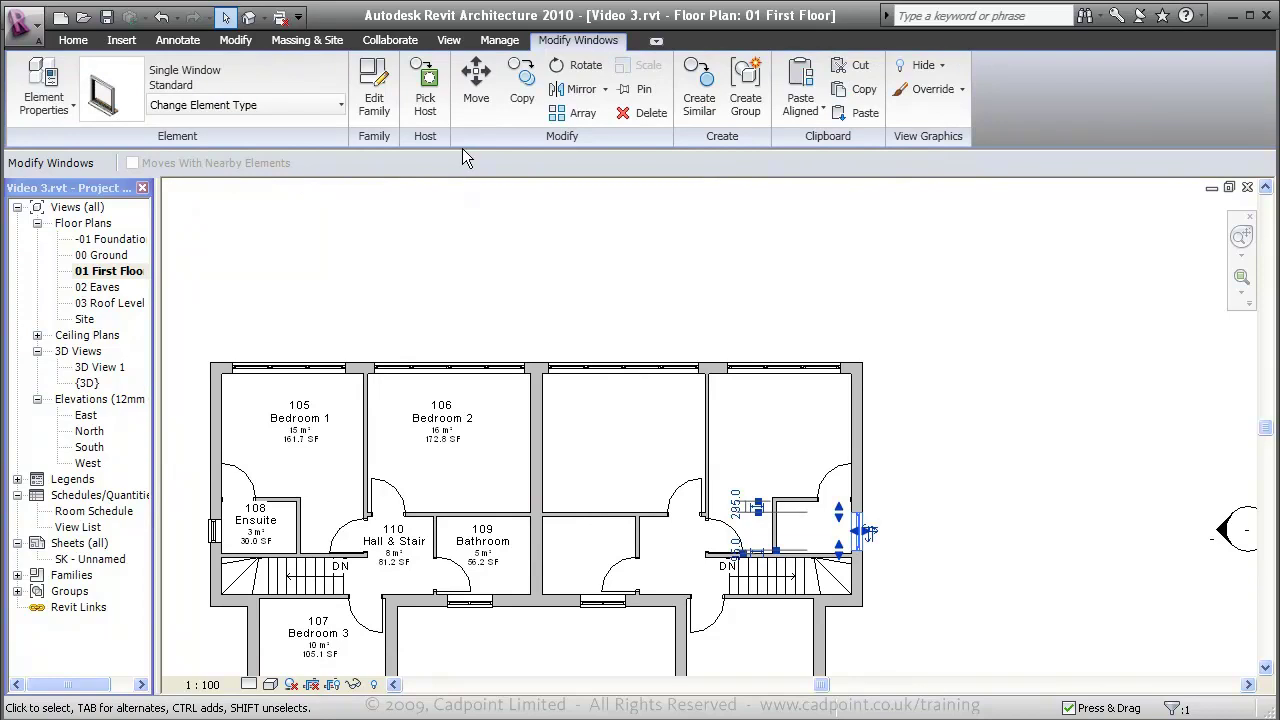
{"action": "left_click", "coordinate": [520, 88]}
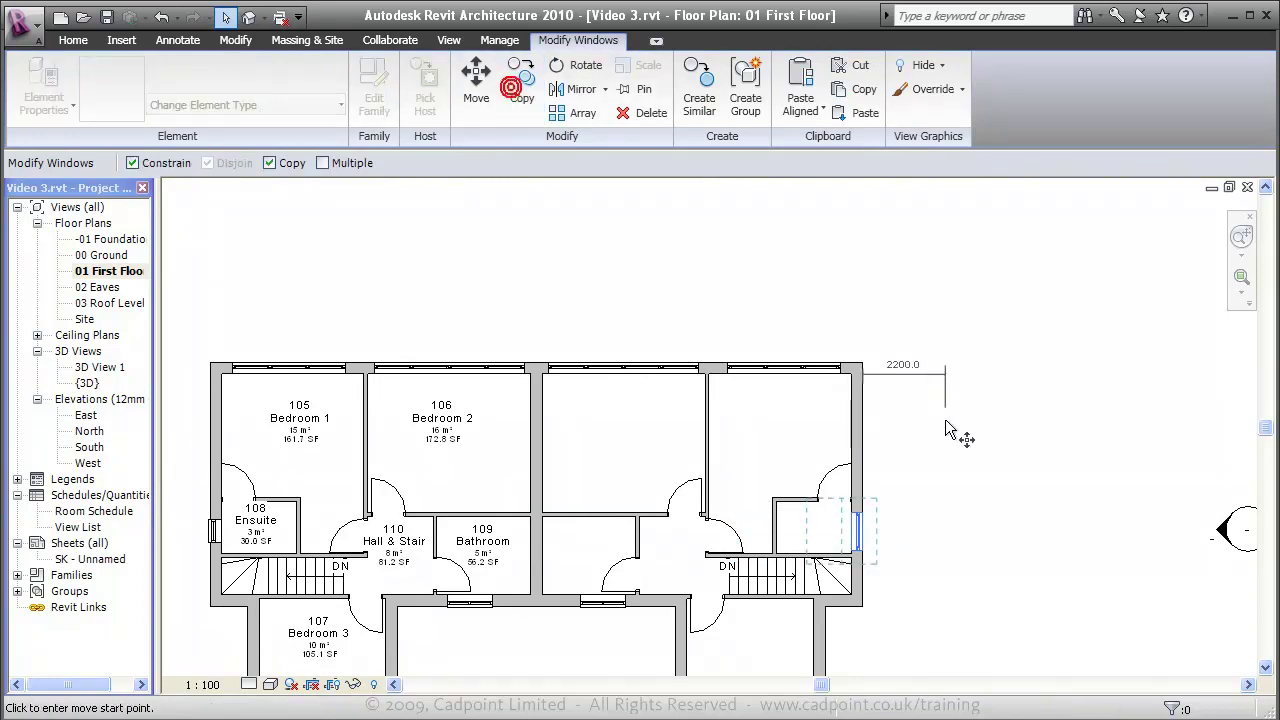
{"action": "left_click", "coordinate": [855, 530]}
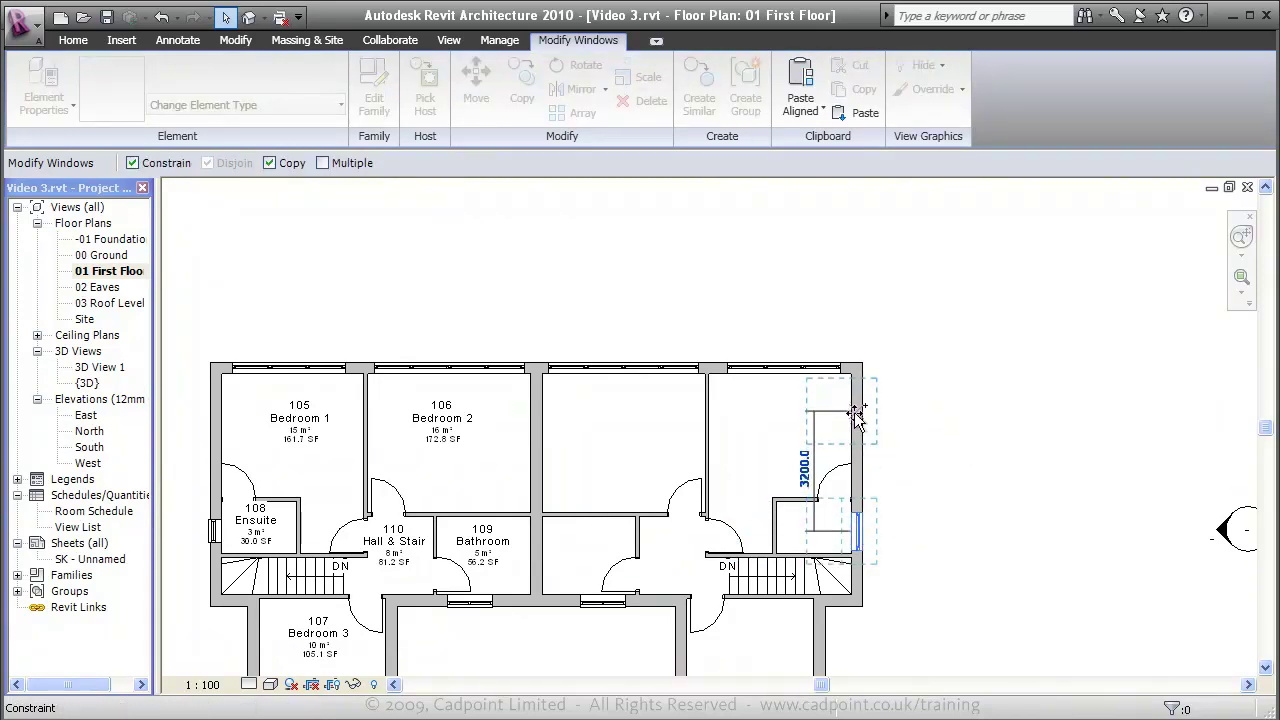
{"action": "left_click", "coordinate": [855, 418]}
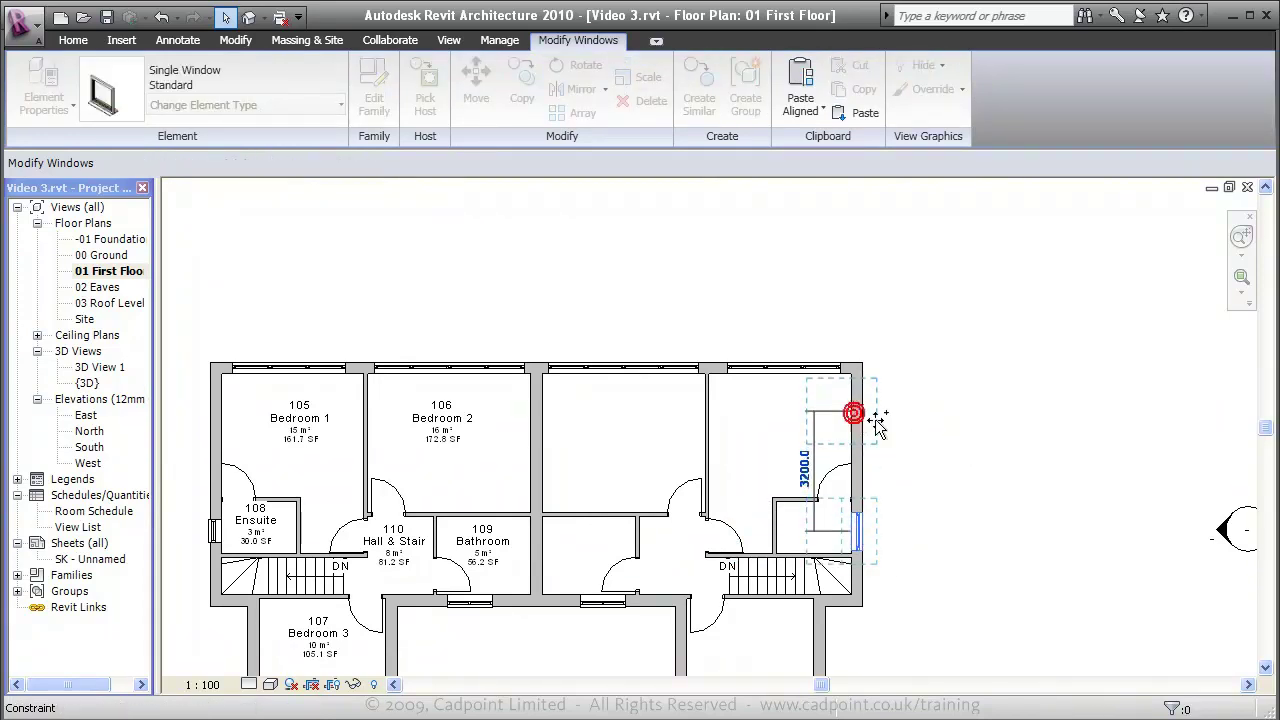
{"action": "left_click", "coordinate": [961, 458]}
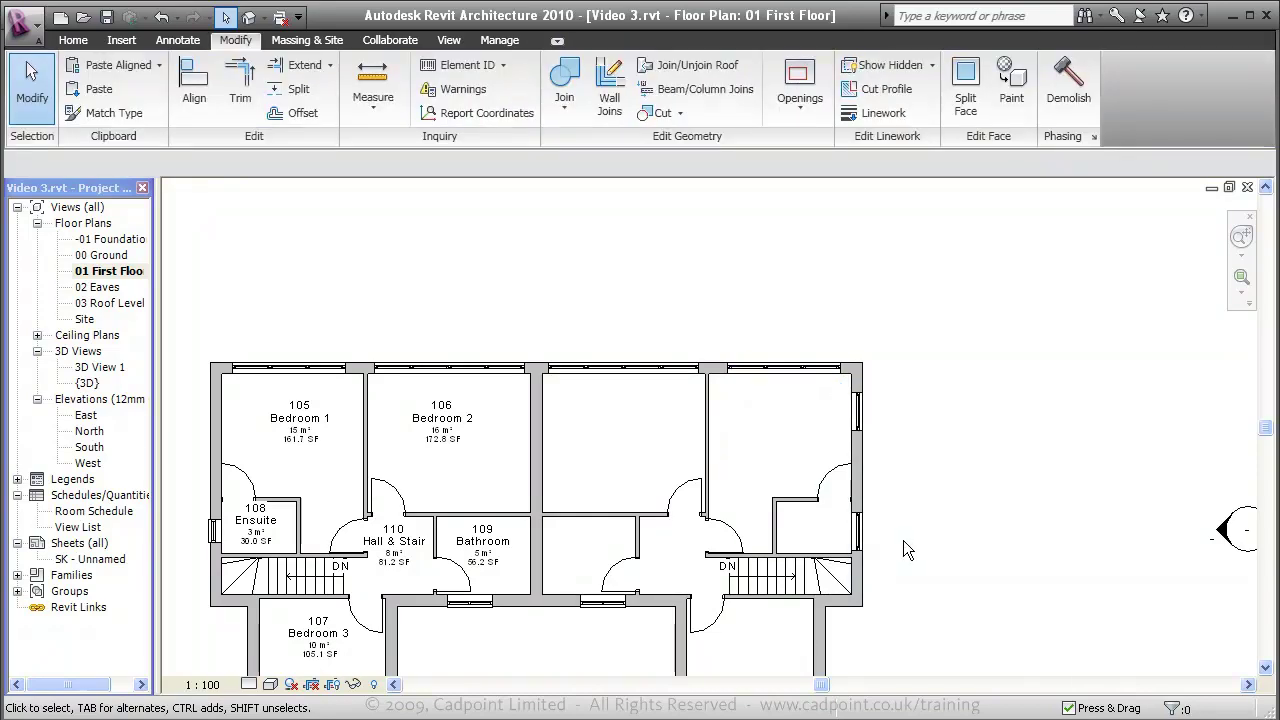
In 3D View 1, change both ground-floor exterior double doors to the ExtDbl (3) 1810 x 2110mm type
{"action": "double_click", "coordinate": [119, 369]}
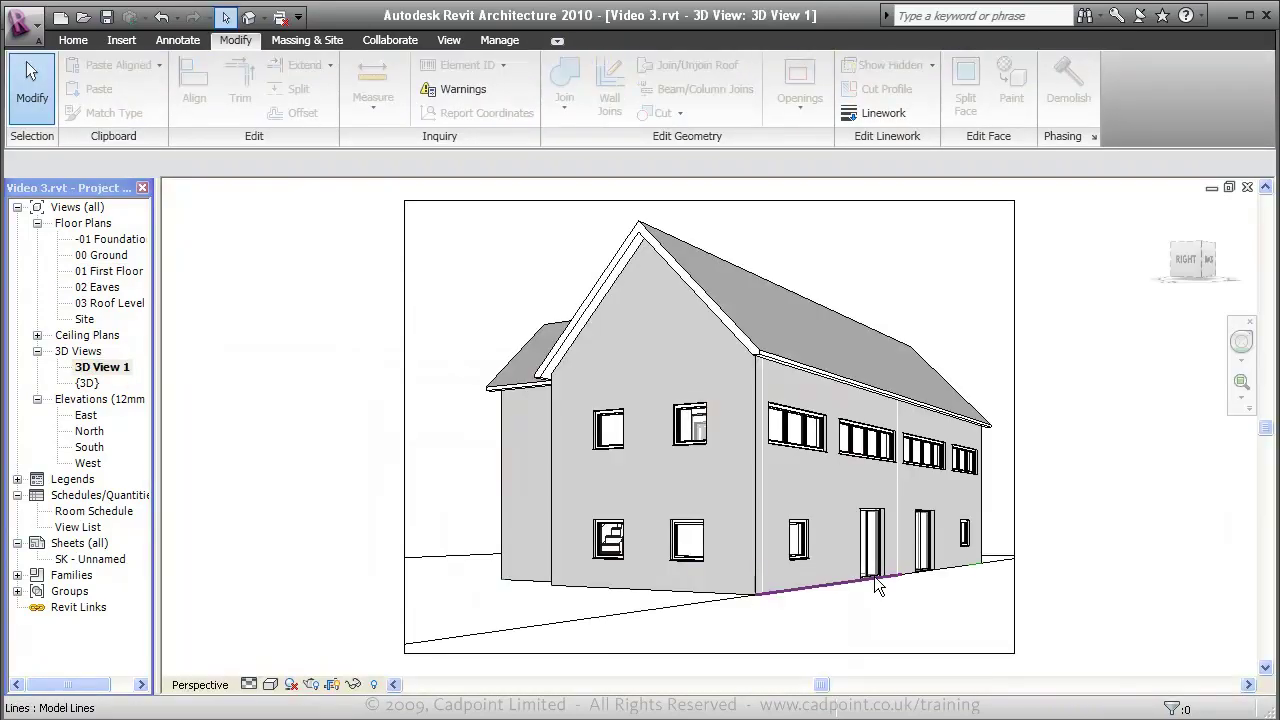
{"action": "left_click", "coordinate": [868, 572]}
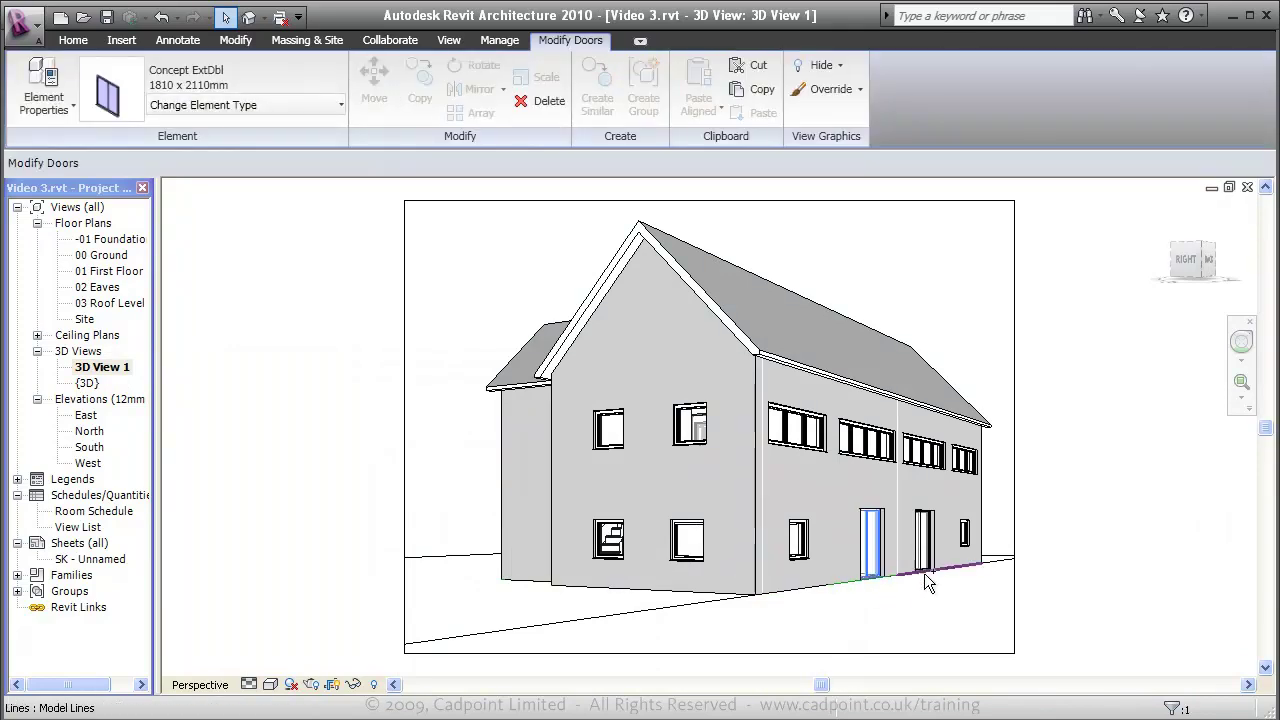
{"action": "left_click", "coordinate": [923, 559], "text": "ctrl"}
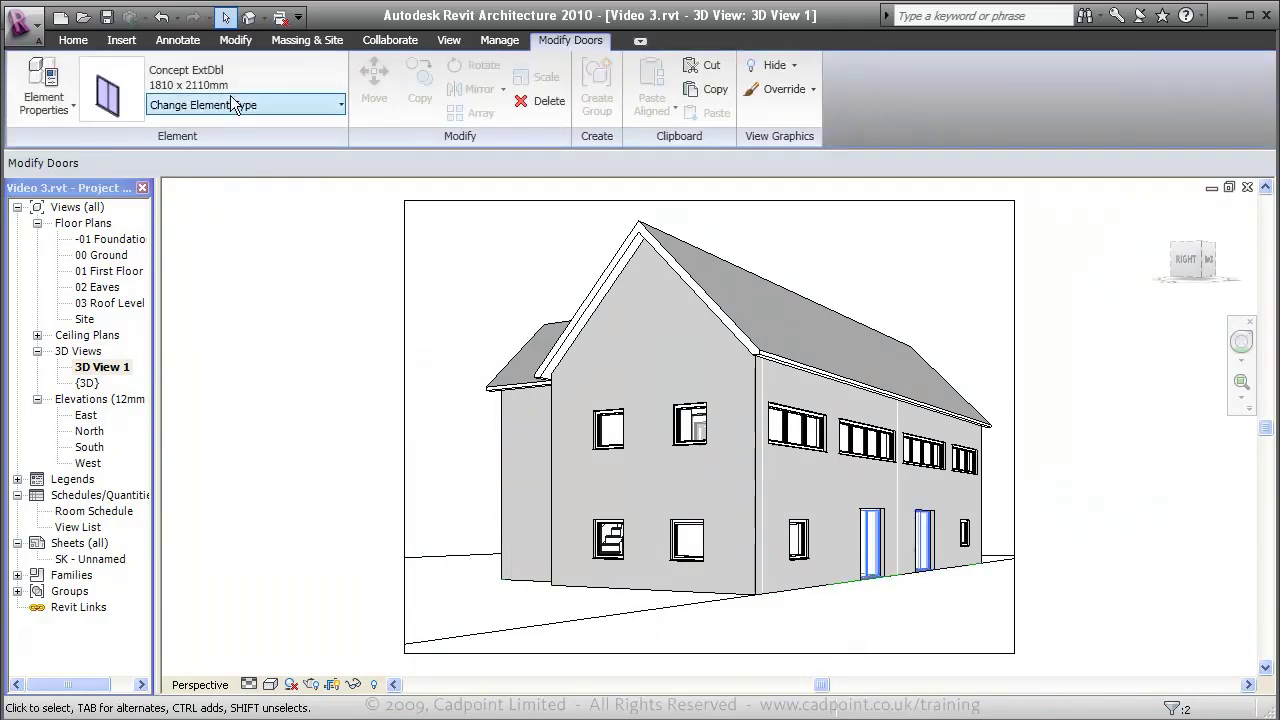
{"action": "left_click", "coordinate": [314, 110]}
{"action": "scroll", "coordinate": [310, 392], "scroll_direction": "down", "scroll_amount": 1}
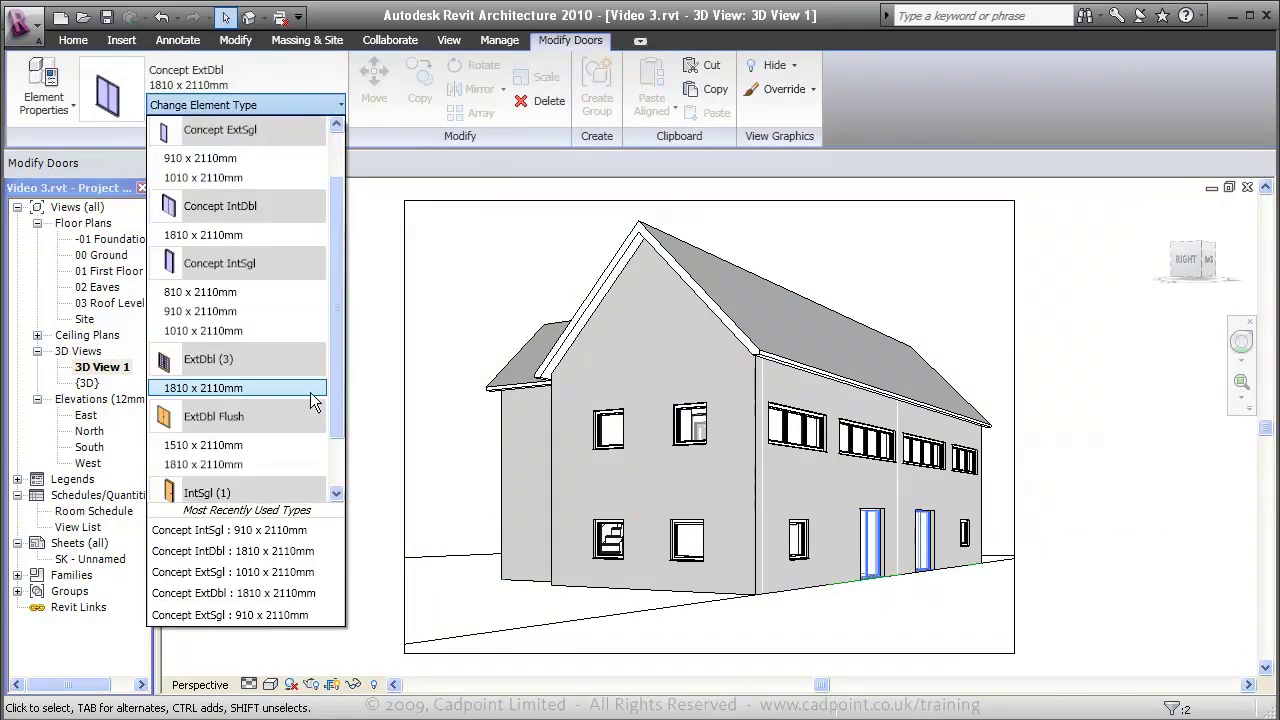
{"action": "left_click", "coordinate": [1147, 554]}
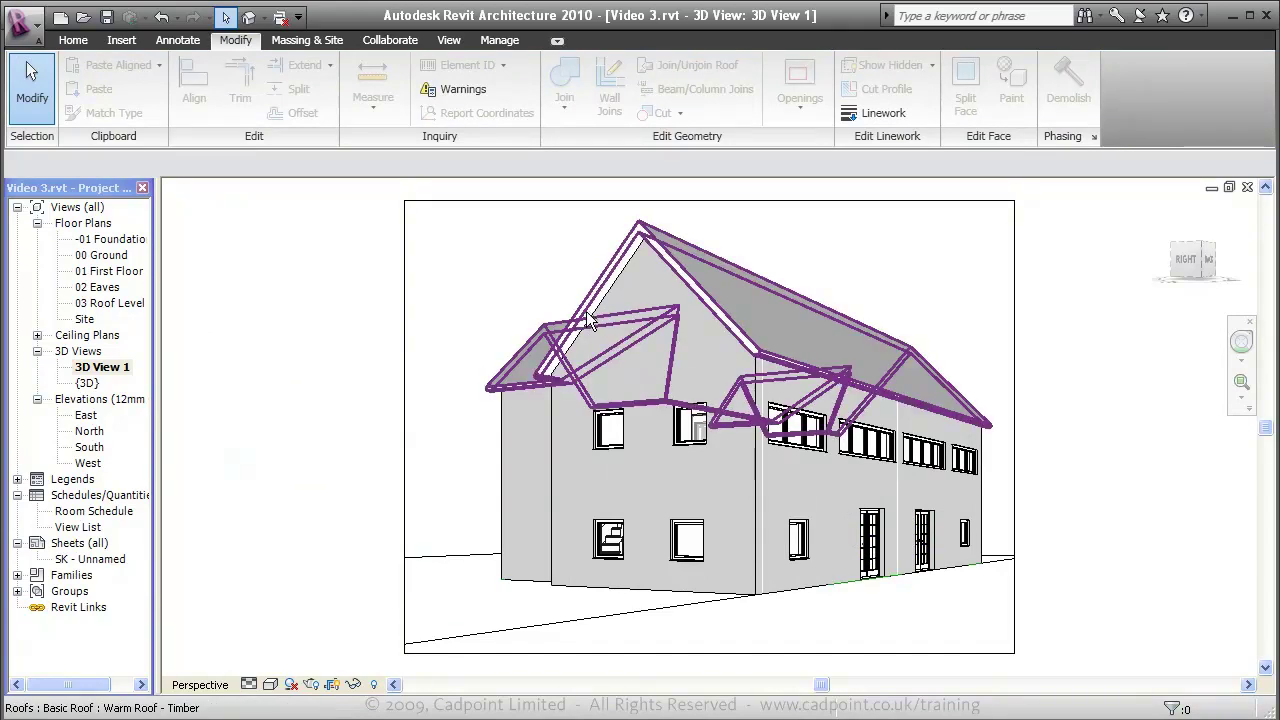
In the 03 Roof Level plan, add Tile overhang fascias along the eaves of the main roof and both projecting roofs
{"action": "double_click", "coordinate": [108, 303]}
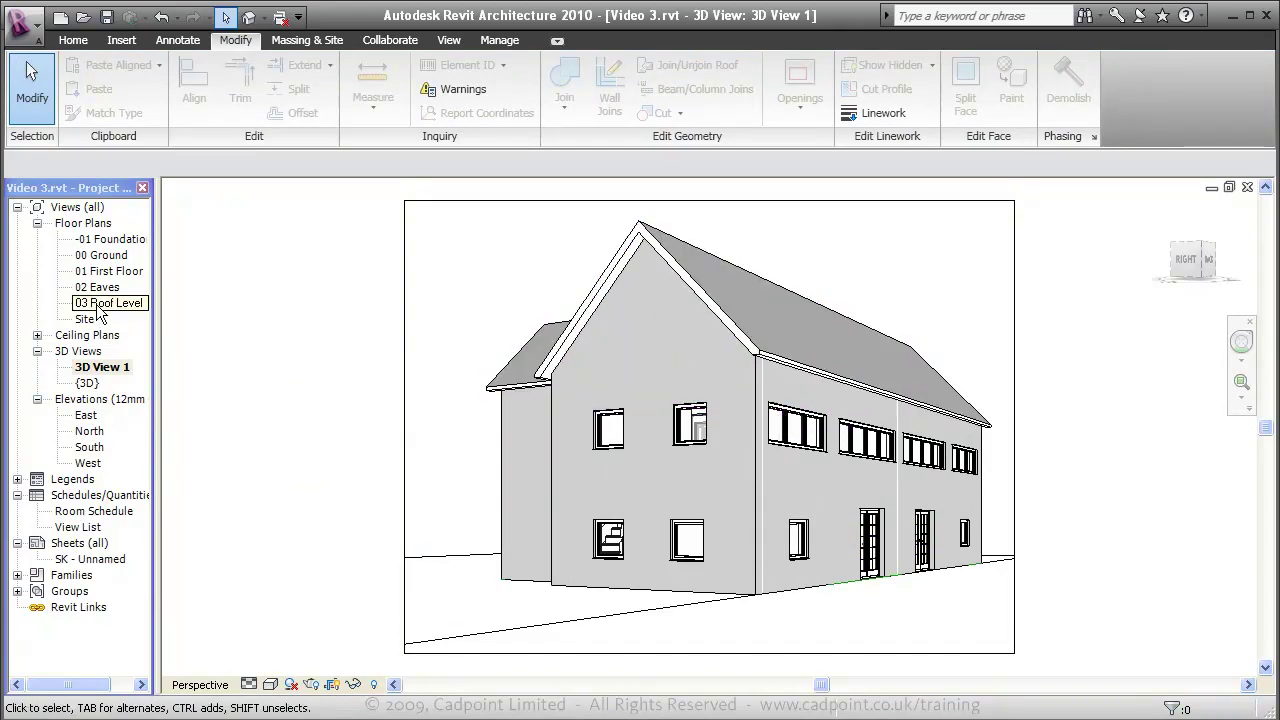
{"action": "left_click", "coordinate": [73, 40]}
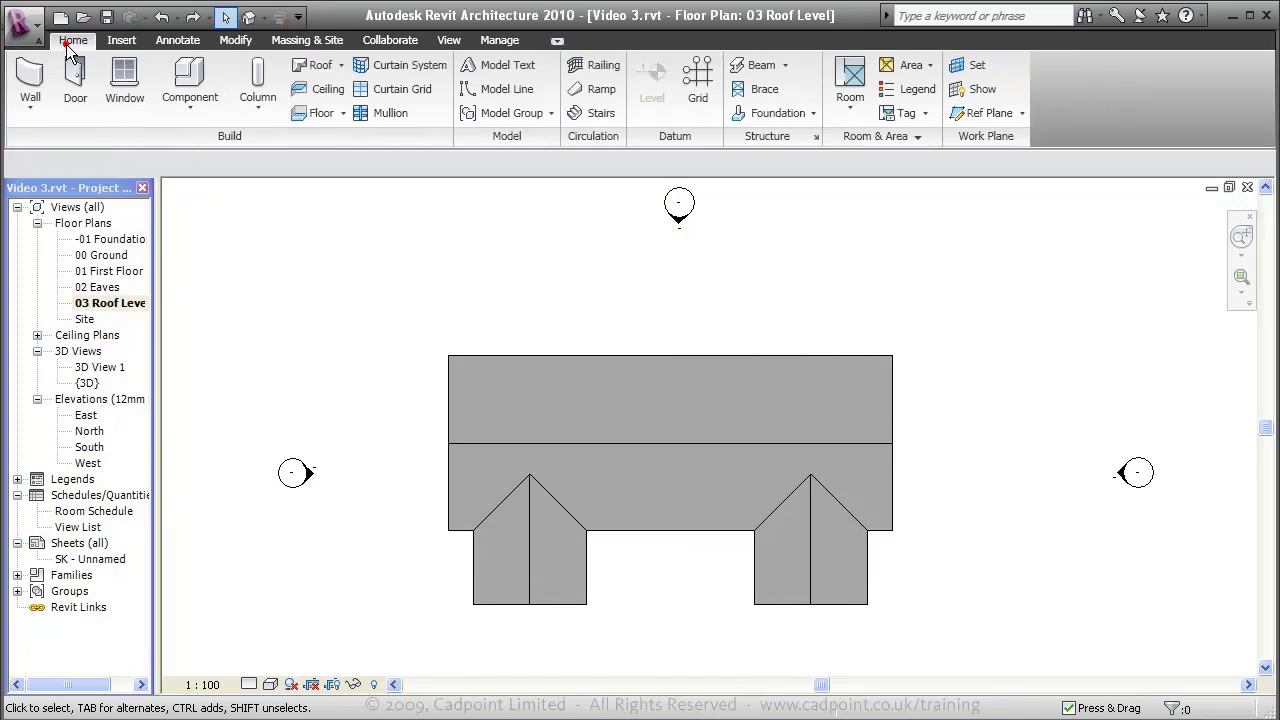
{"action": "left_click", "coordinate": [340, 65]}
{"action": "left_click", "coordinate": [369, 264]}
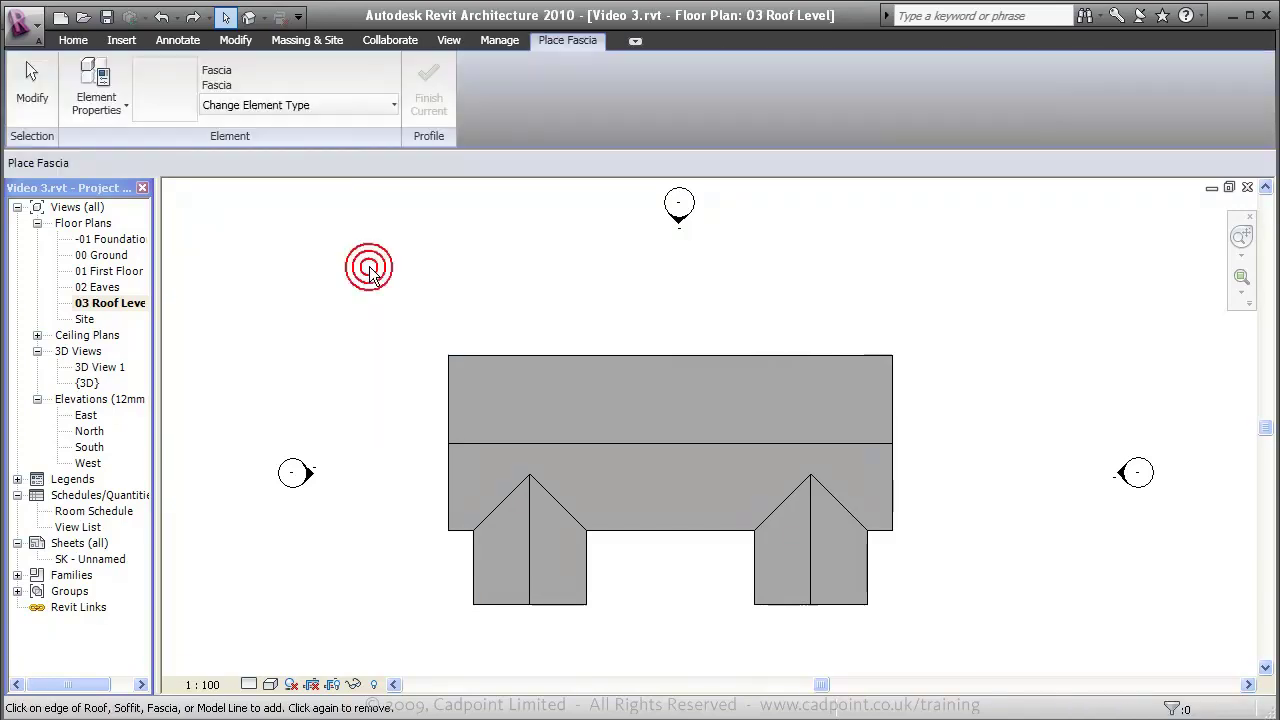
{"action": "left_click", "coordinate": [386, 106]}
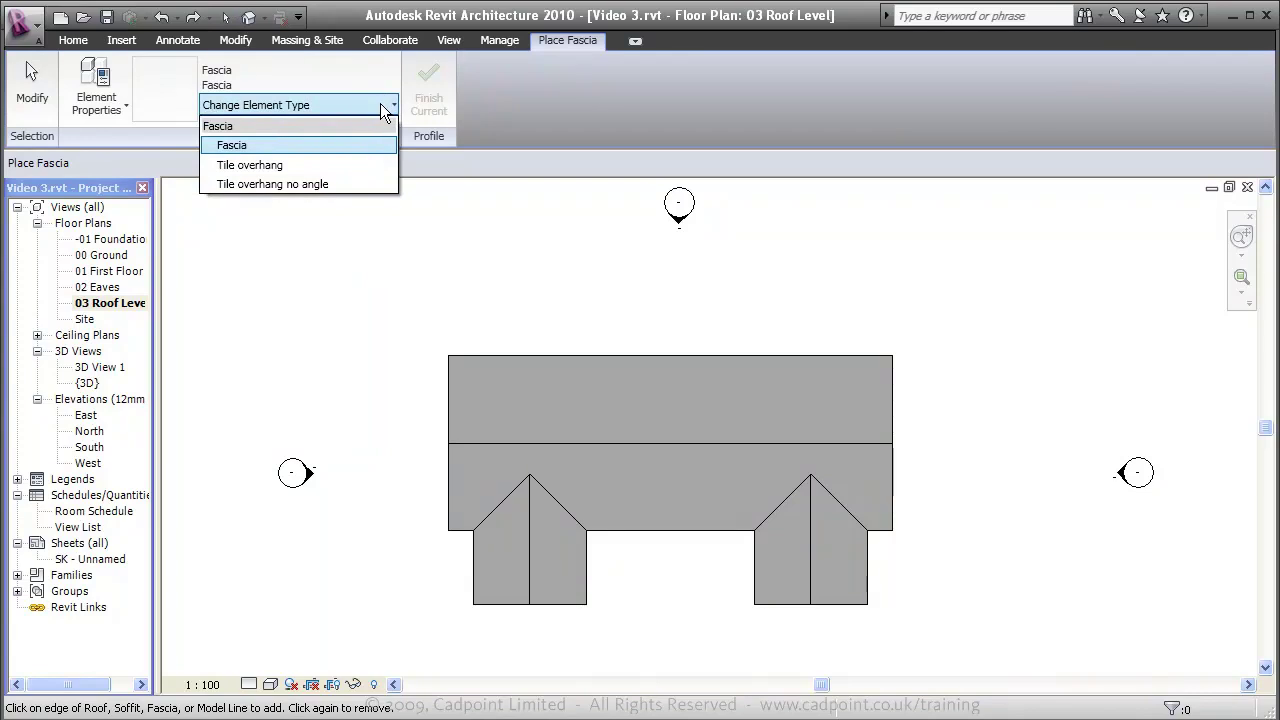
{"action": "left_click", "coordinate": [347, 165]}
{"action": "scroll", "coordinate": [938, 392], "scroll_direction": "up", "scroll_amount": 1}
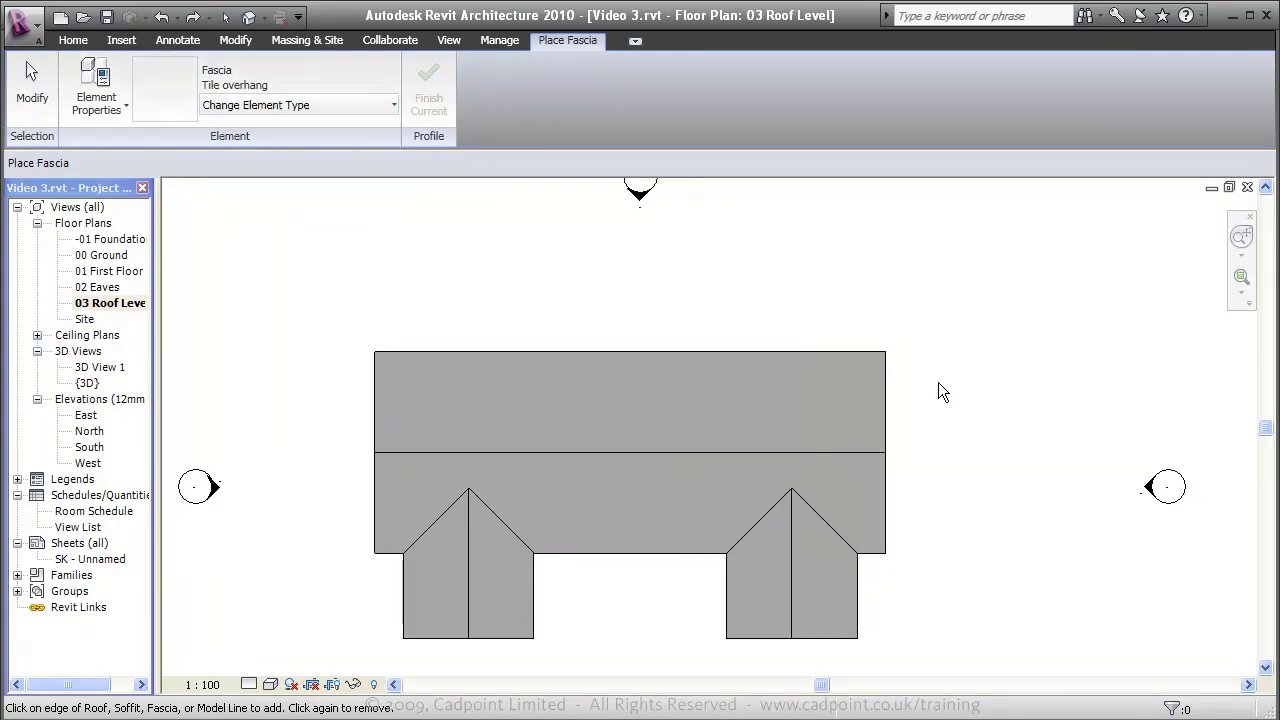
{"action": "left_click", "coordinate": [849, 353]}
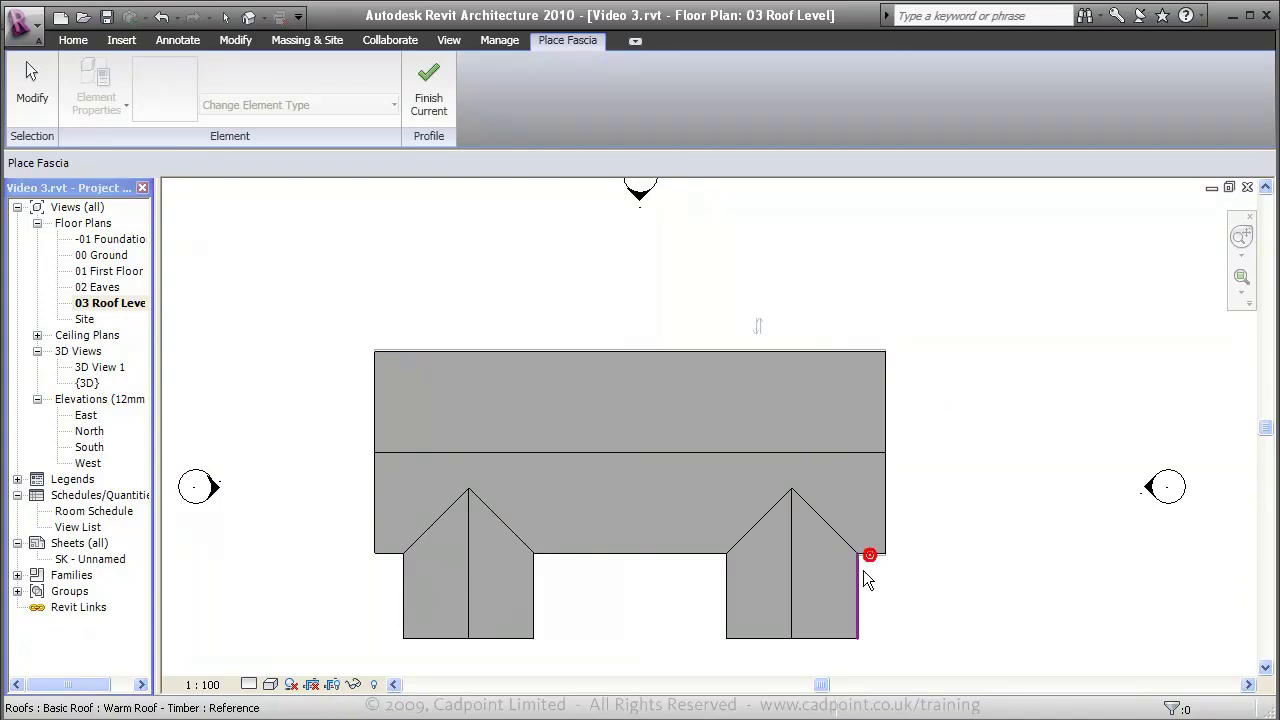
{"action": "left_click", "coordinate": [724, 588]}
{"action": "left_click", "coordinate": [676, 555]}
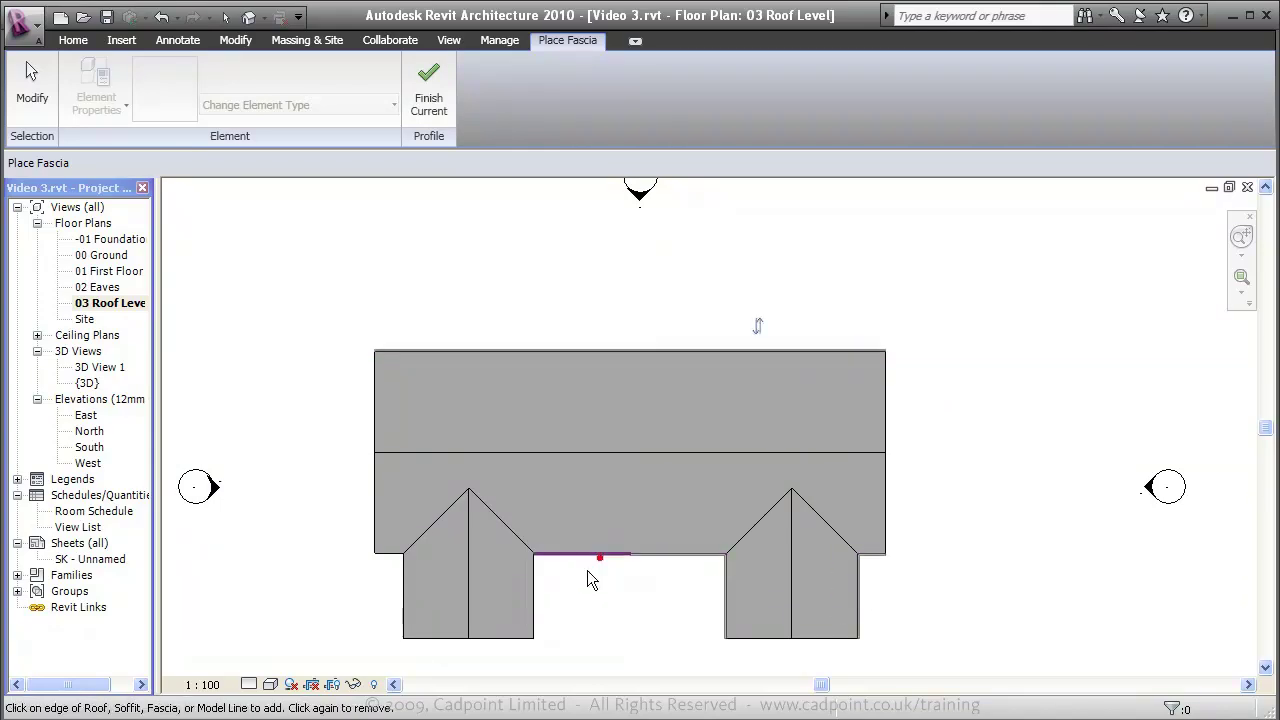
{"action": "left_click", "coordinate": [535, 592]}
{"action": "left_click", "coordinate": [401, 584]}
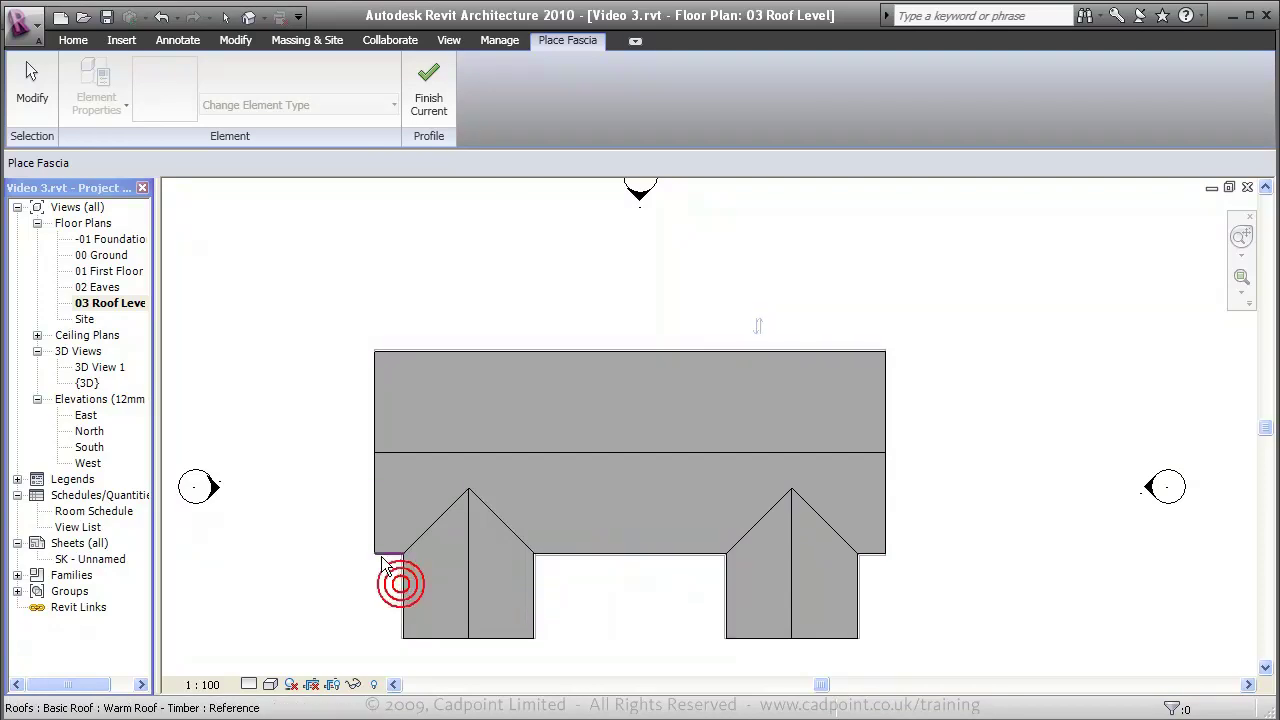
{"action": "left_click", "coordinate": [383, 553]}
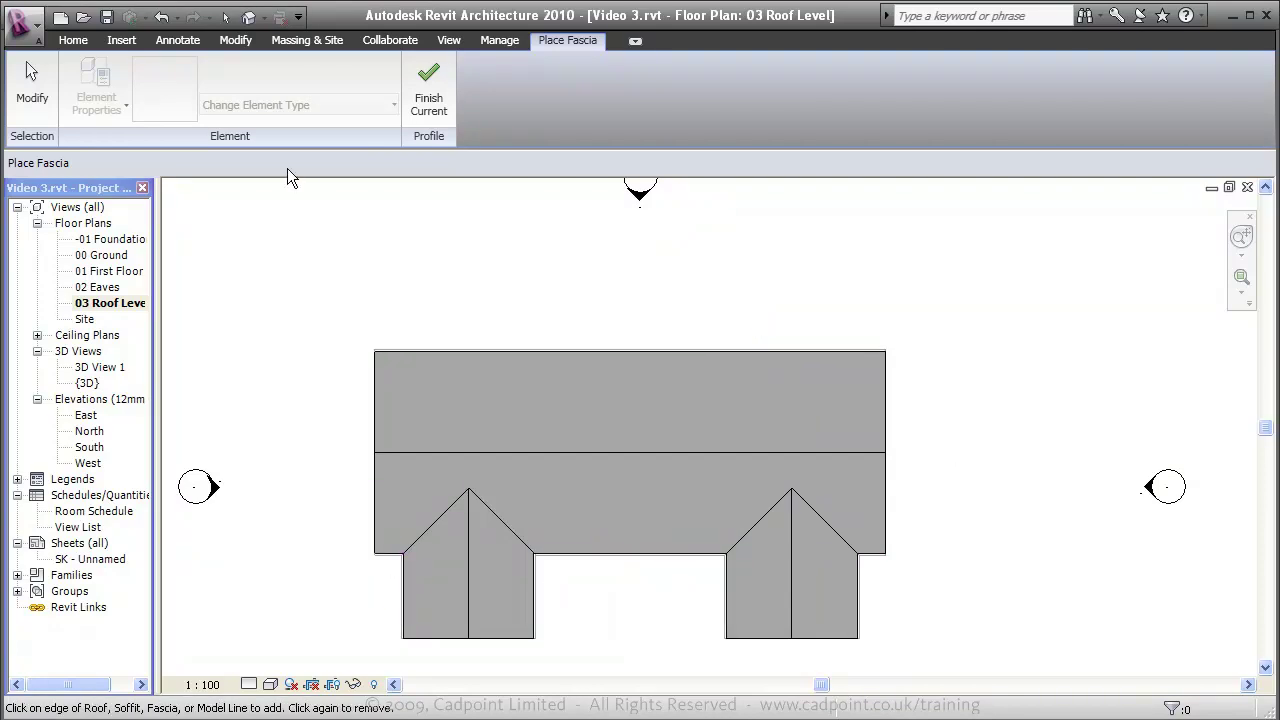
{"action": "left_click", "coordinate": [428, 88]}
Add Tile overhang no angle fascias to both gable ends of the main roof and check them in 3D View 1
{"action": "left_click", "coordinate": [362, 108]}
{"action": "left_click", "coordinate": [349, 184]}
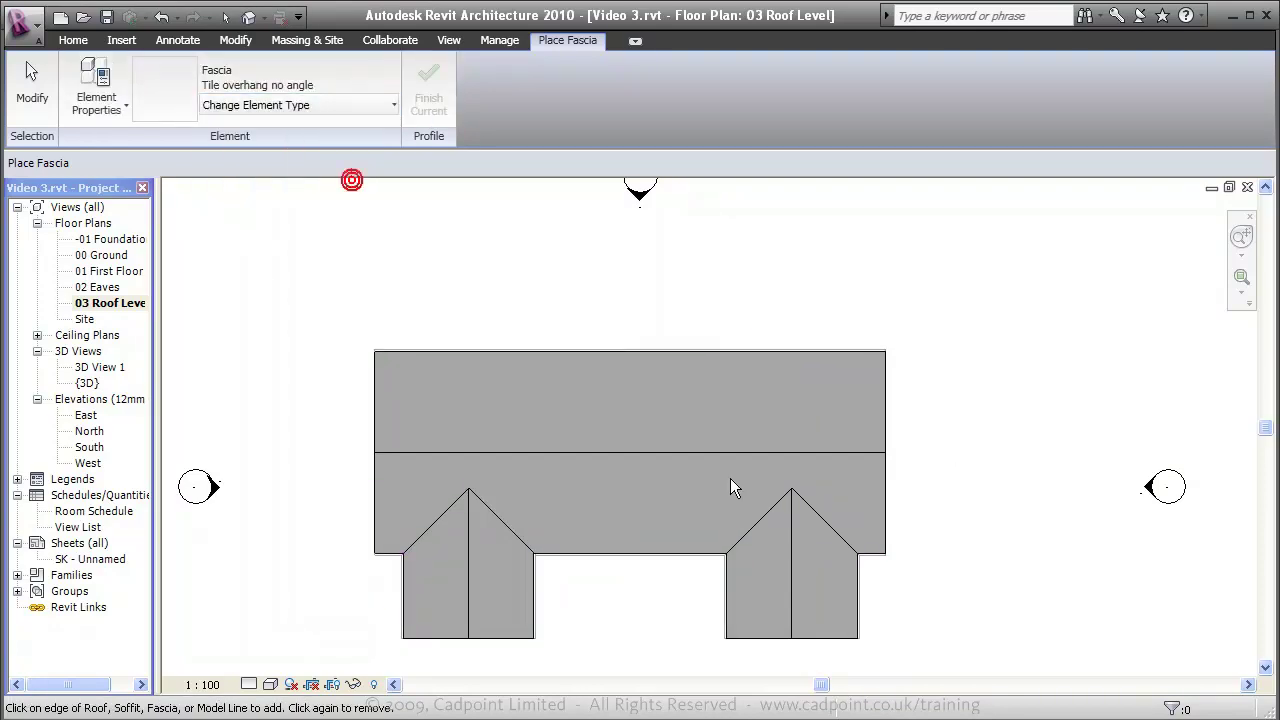
{"action": "left_click", "coordinate": [885, 386]}
{"action": "left_click", "coordinate": [887, 505]}
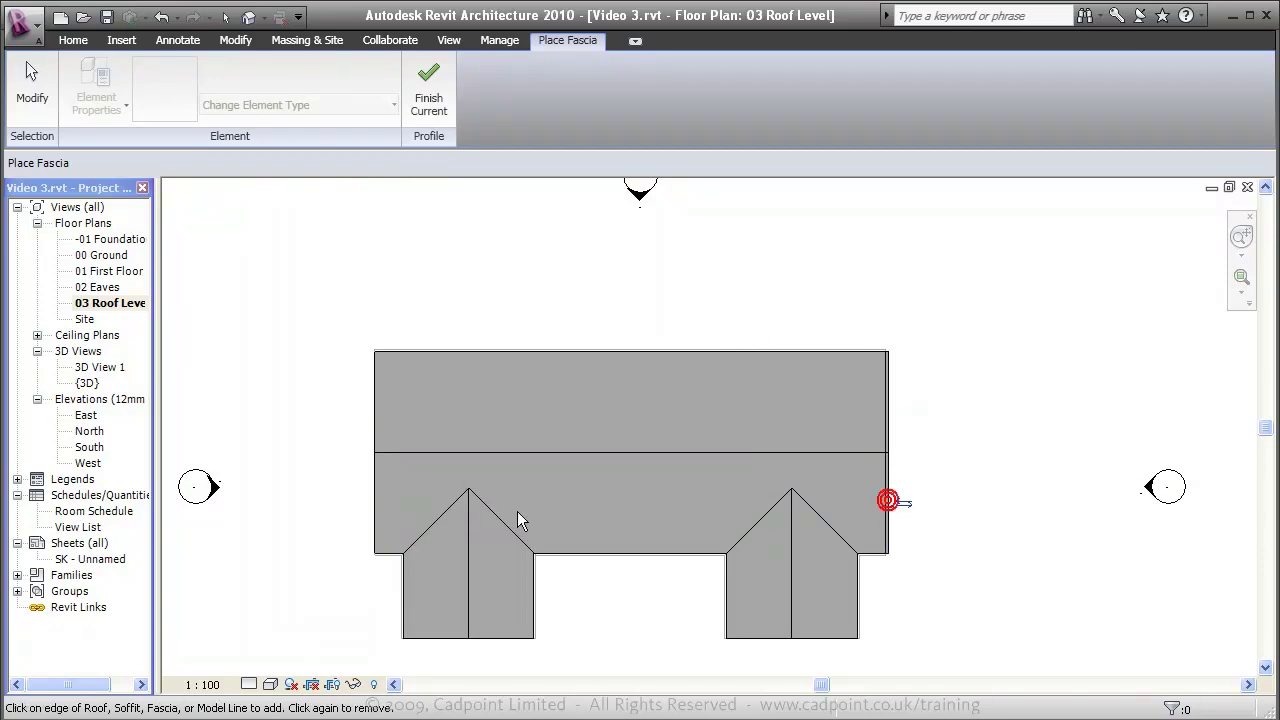
{"action": "left_click", "coordinate": [375, 497]}
{"action": "left_click", "coordinate": [372, 402]}
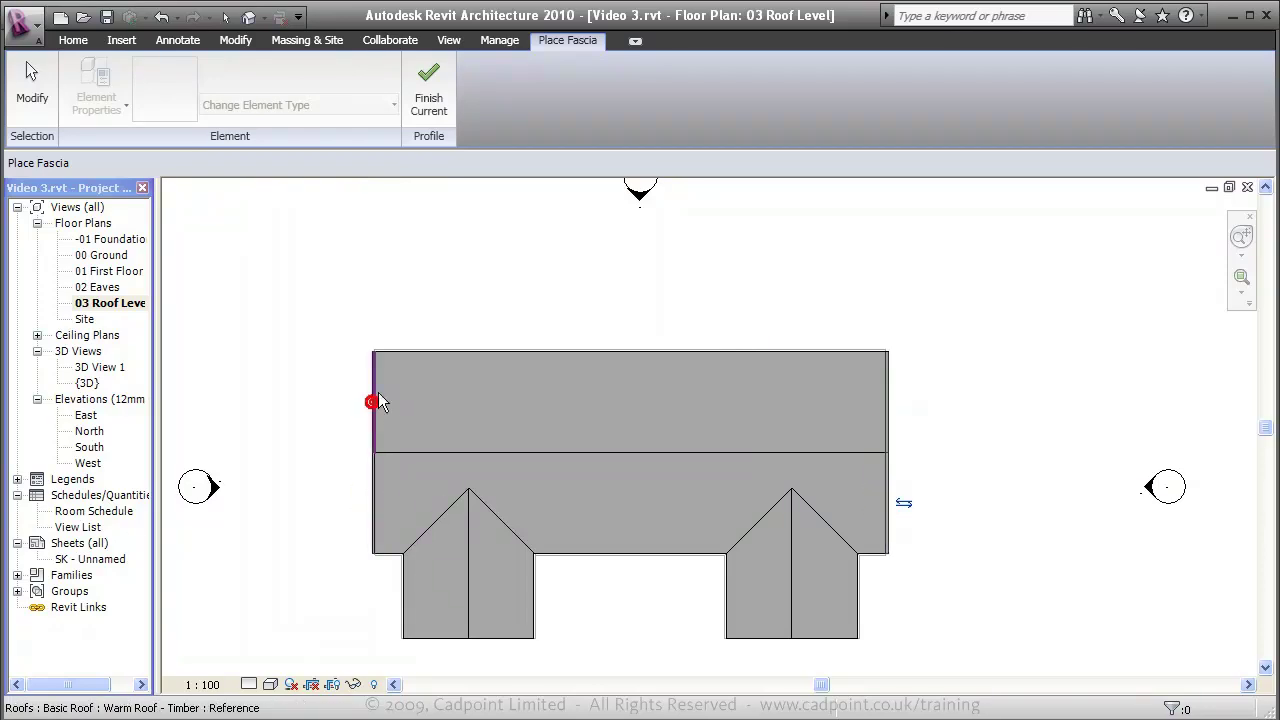
{"action": "key", "text": "Escape"}
{"action": "left_click", "coordinate": [113, 368]}
{"action": "double_click", "coordinate": [113, 368]}
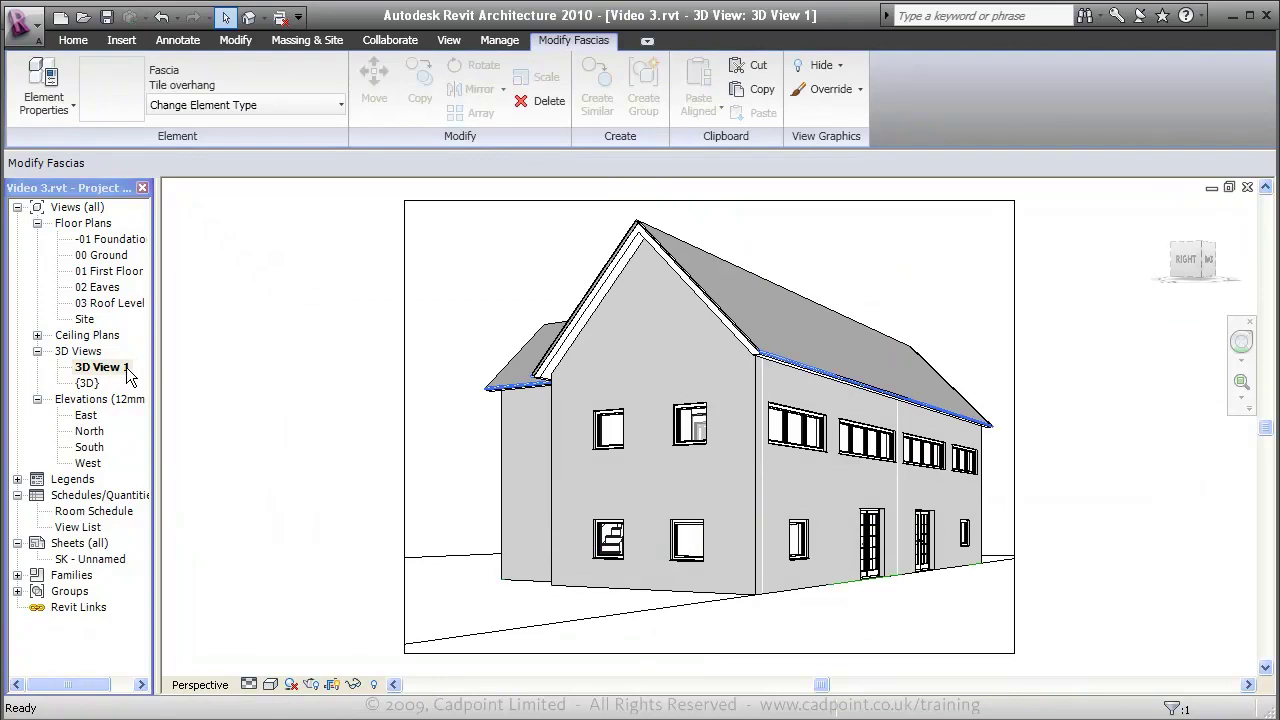
{"action": "left_click", "coordinate": [282, 465]}
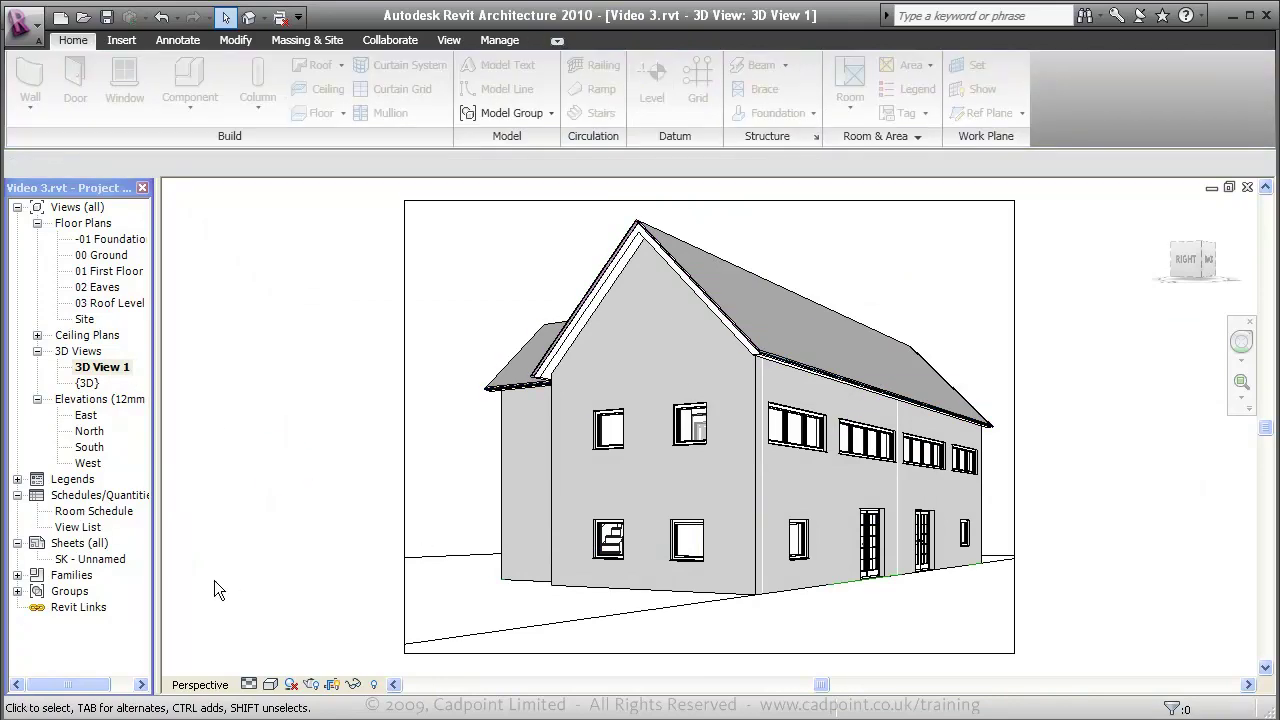
Try Shading with Edges in the camera view and return it to Hidden Line display
{"action": "left_click", "coordinate": [270, 684]}
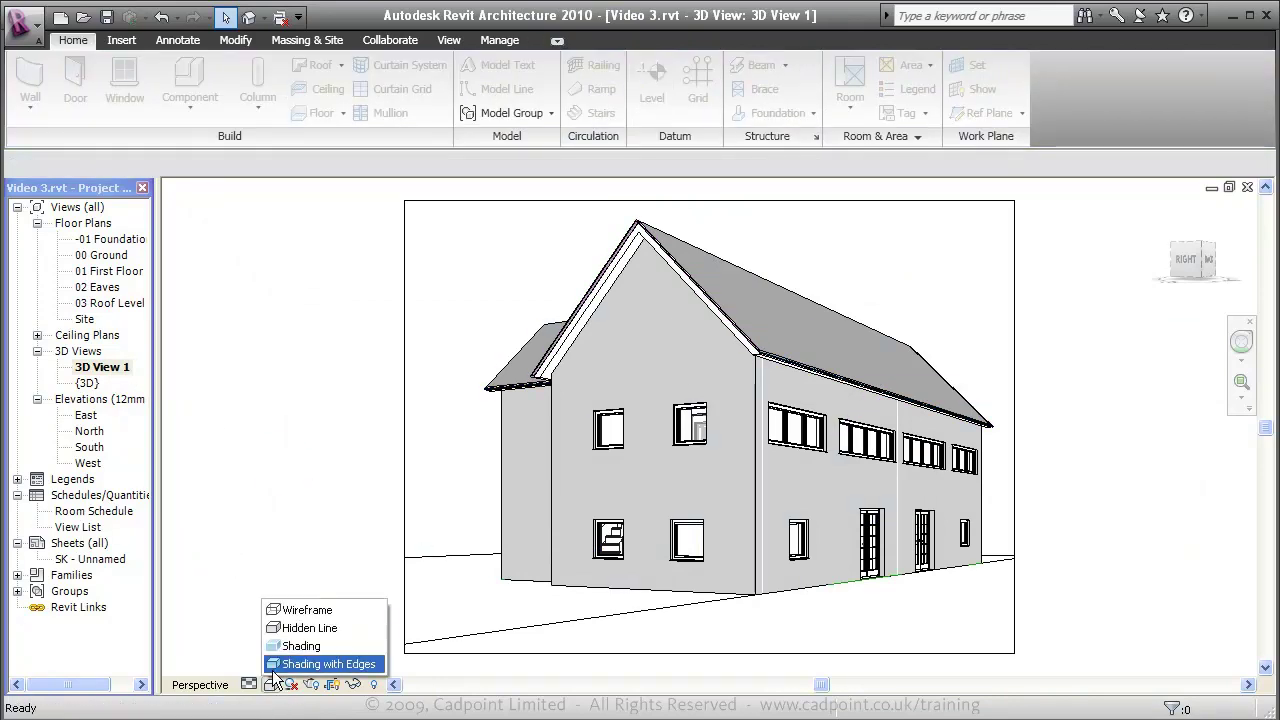
{"action": "left_click", "coordinate": [300, 664]}
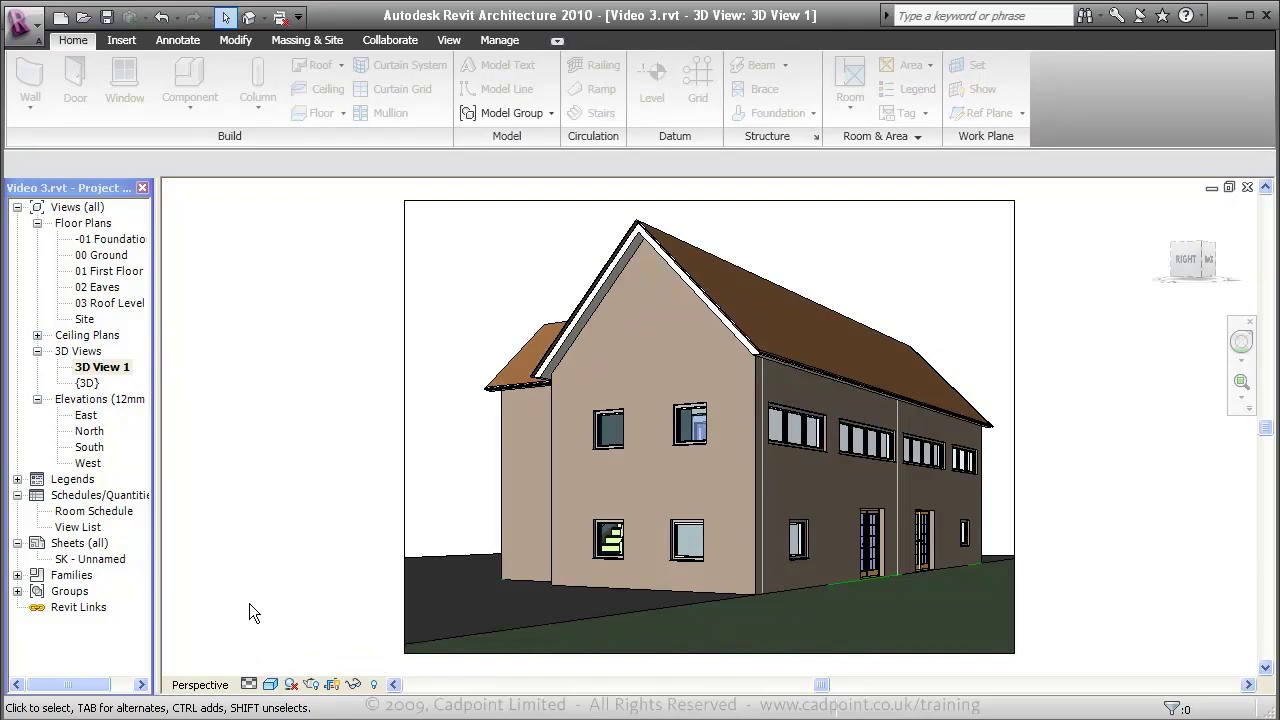
{"action": "left_click", "coordinate": [270, 684]}
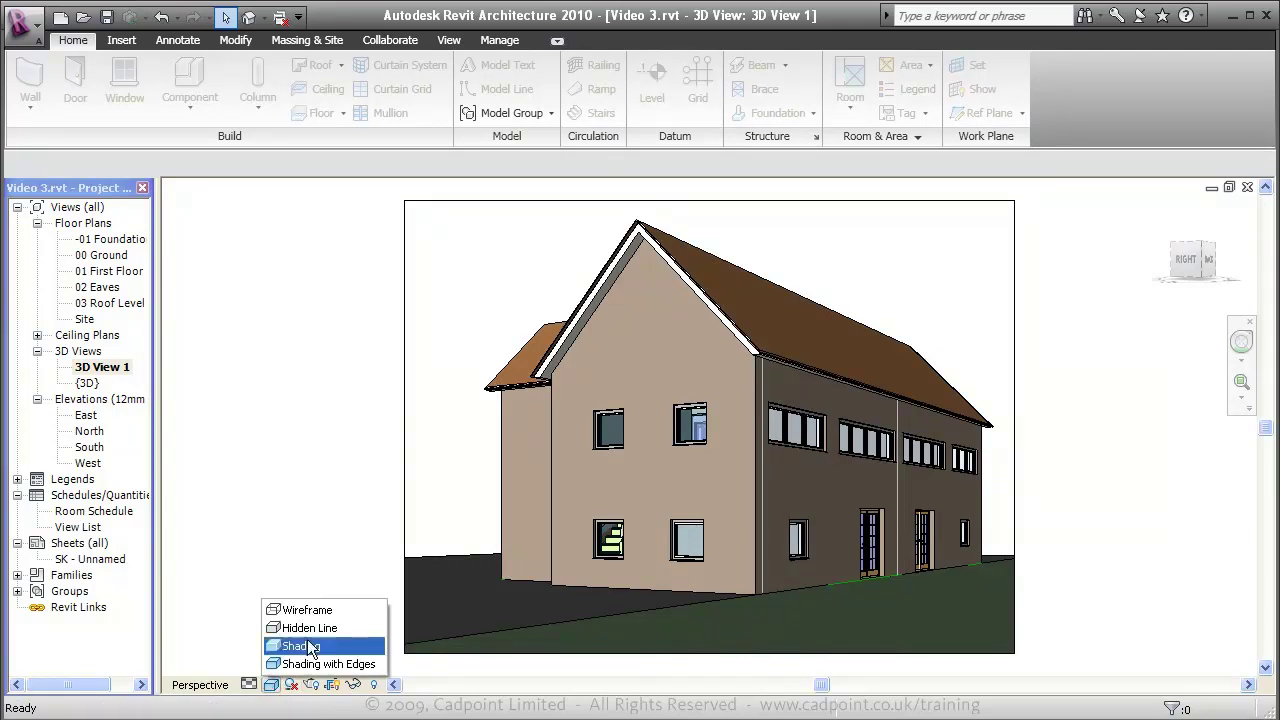
{"action": "left_click", "coordinate": [309, 628]}
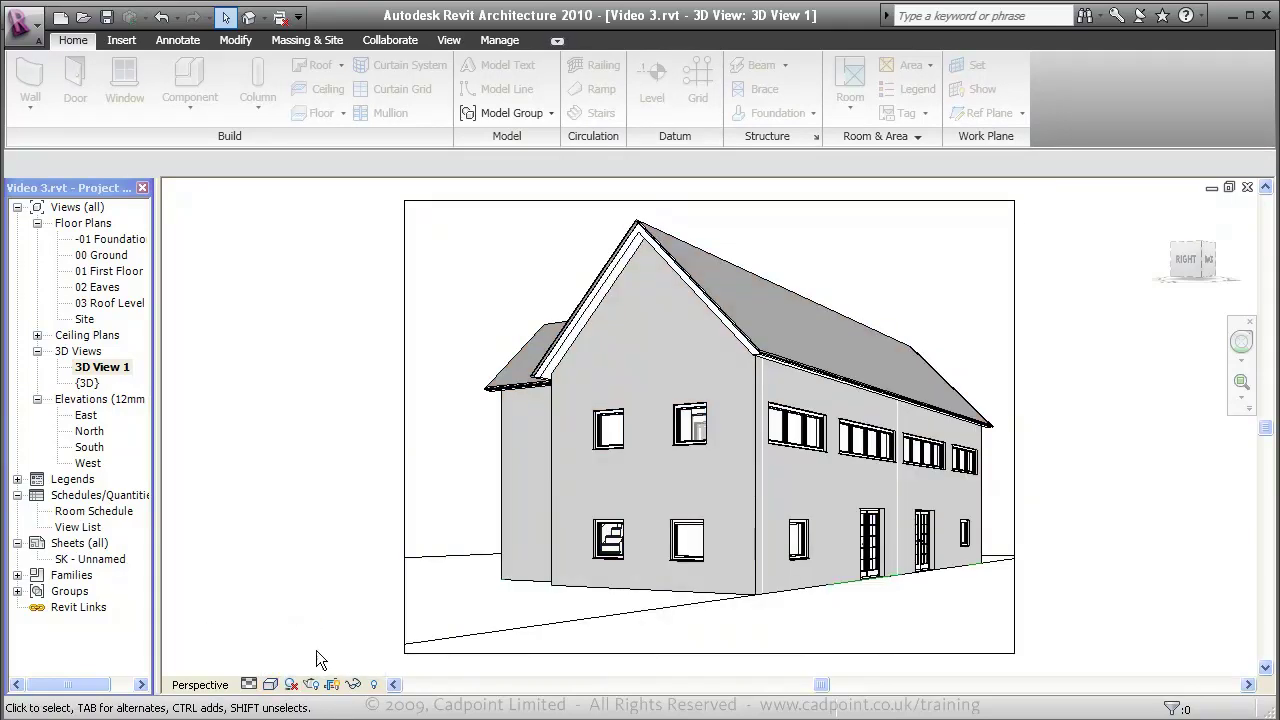
Turn on shadows in the camera view and render it at High quality, 150 DPI, with the Exterior: Sun only scheme
{"action": "left_click", "coordinate": [292, 684]}
{"action": "left_click", "coordinate": [320, 666]}
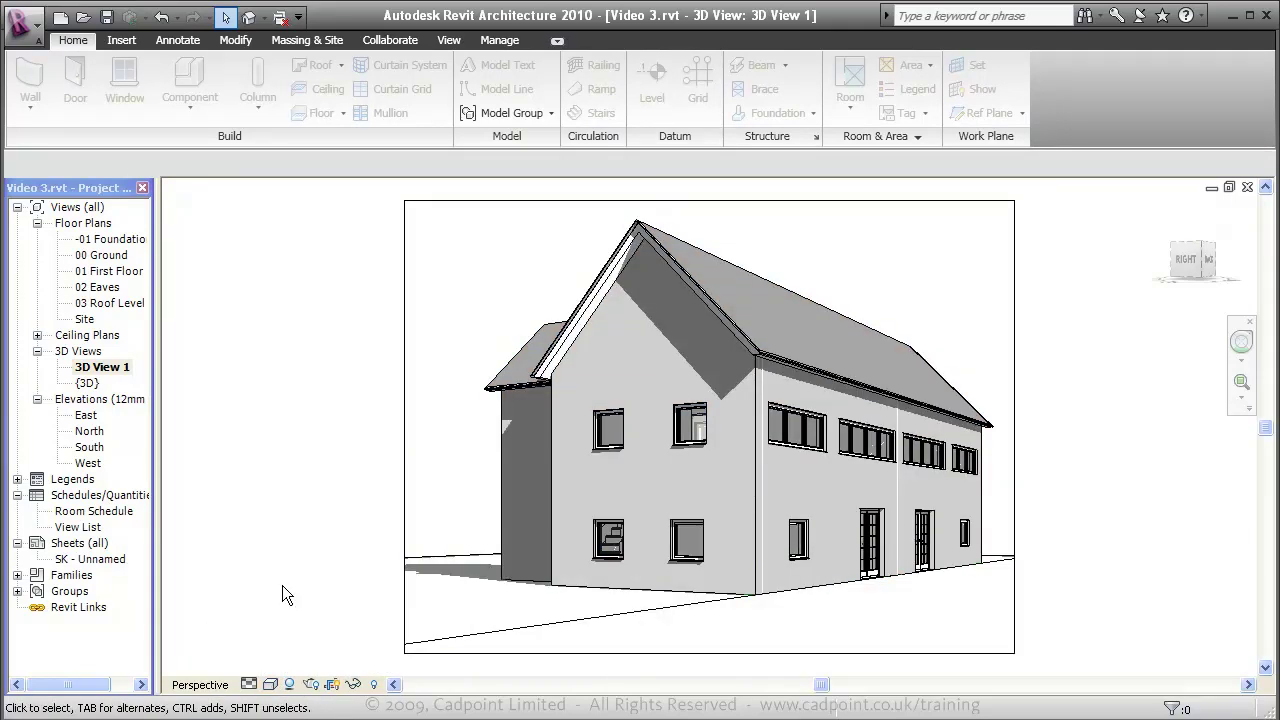
{"action": "left_click", "coordinate": [311, 685]}
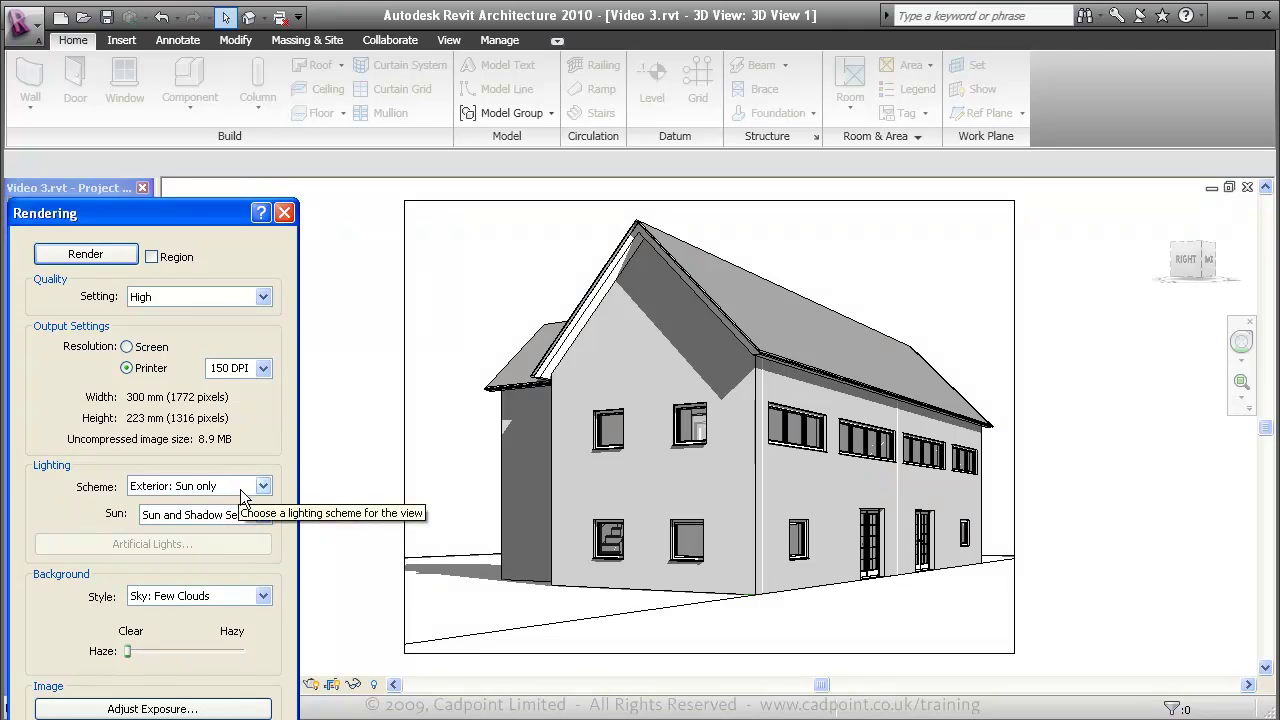
{"action": "left_click", "coordinate": [89, 252]}
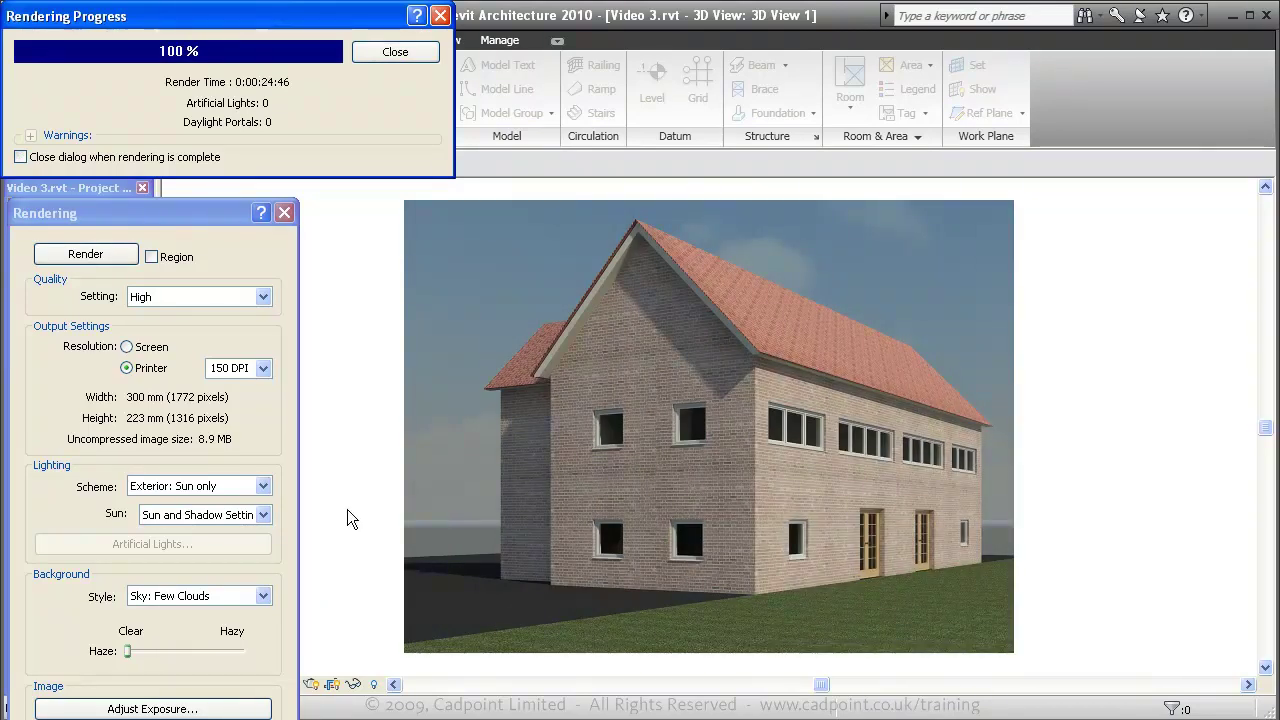
{"action": "left_click", "coordinate": [426, 56]}
Save the rendered image to the project as Rendering 1 and open it from the project's renderings
{"action": "left_click_drag", "start_coordinate": [206, 213], "coordinate": [203, 110]}
{"action": "left_click", "coordinate": [130, 638]}
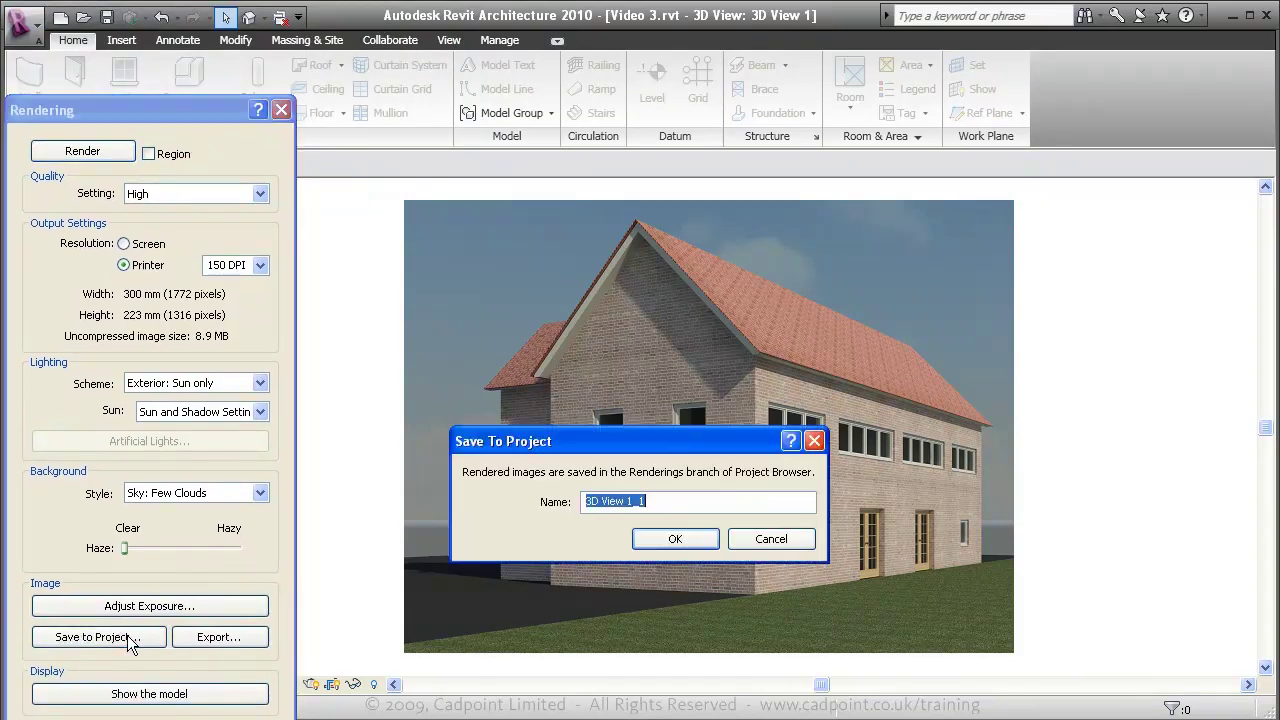
{"action": "type", "text": "R"}
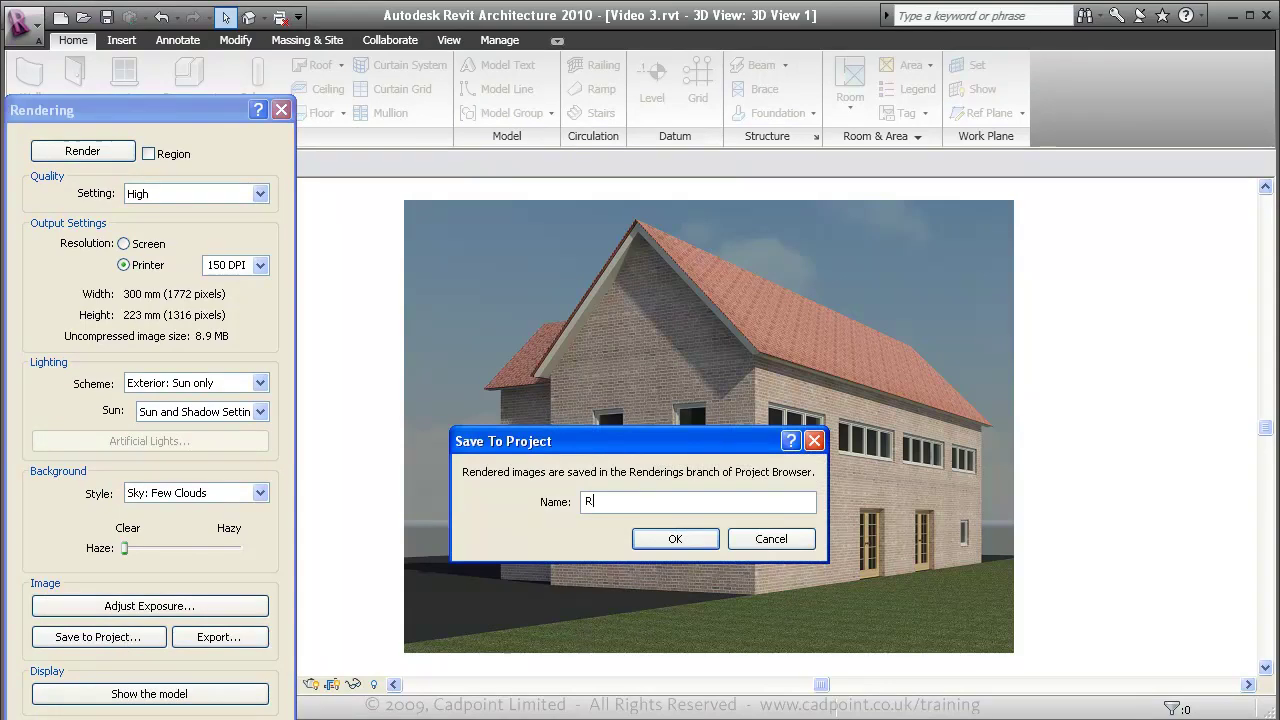
{"action": "type", "text": "endering 1"}
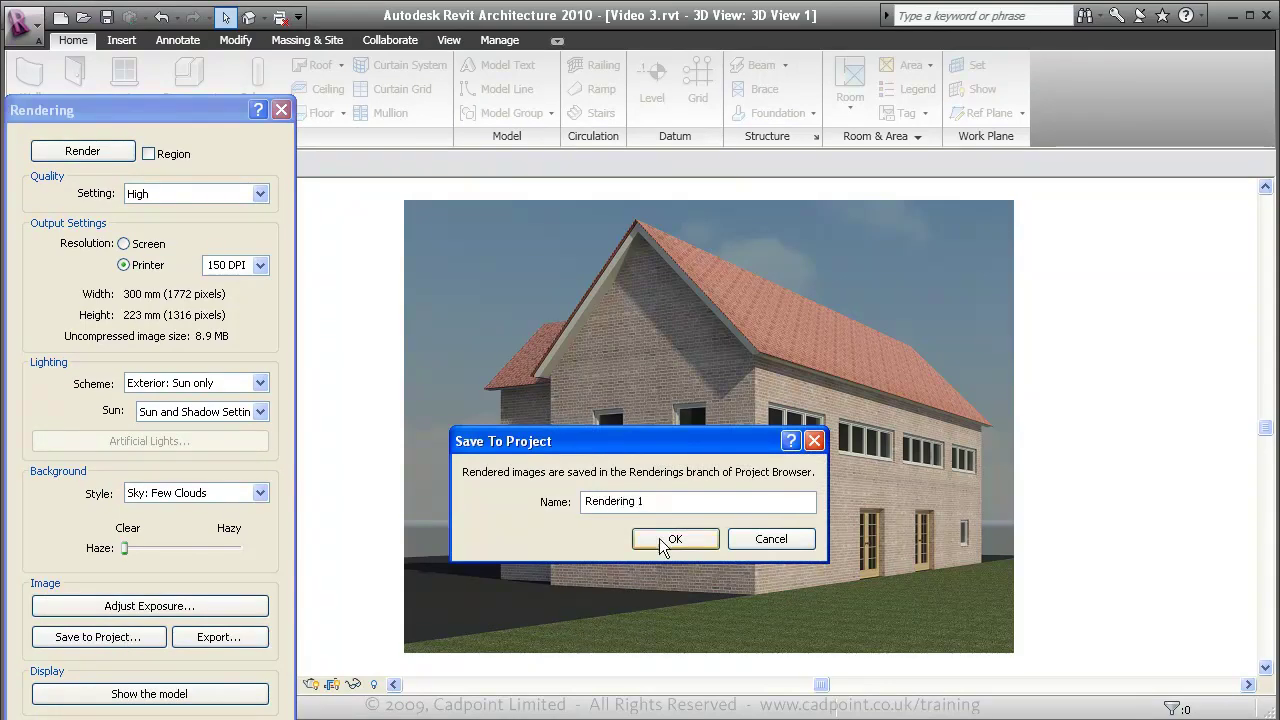
{"action": "left_click", "coordinate": [668, 540]}
{"action": "left_click", "coordinate": [284, 113]}
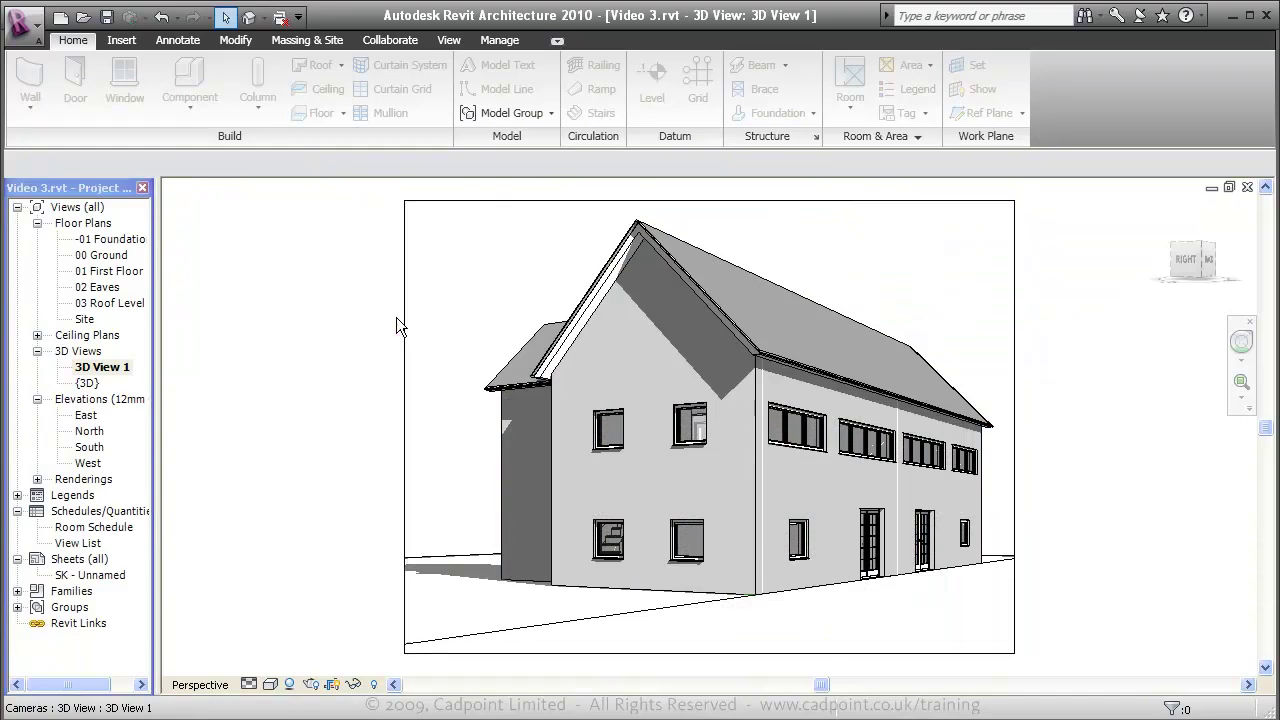
{"action": "left_click", "coordinate": [37, 479]}
{"action": "double_click", "coordinate": [108, 499]}
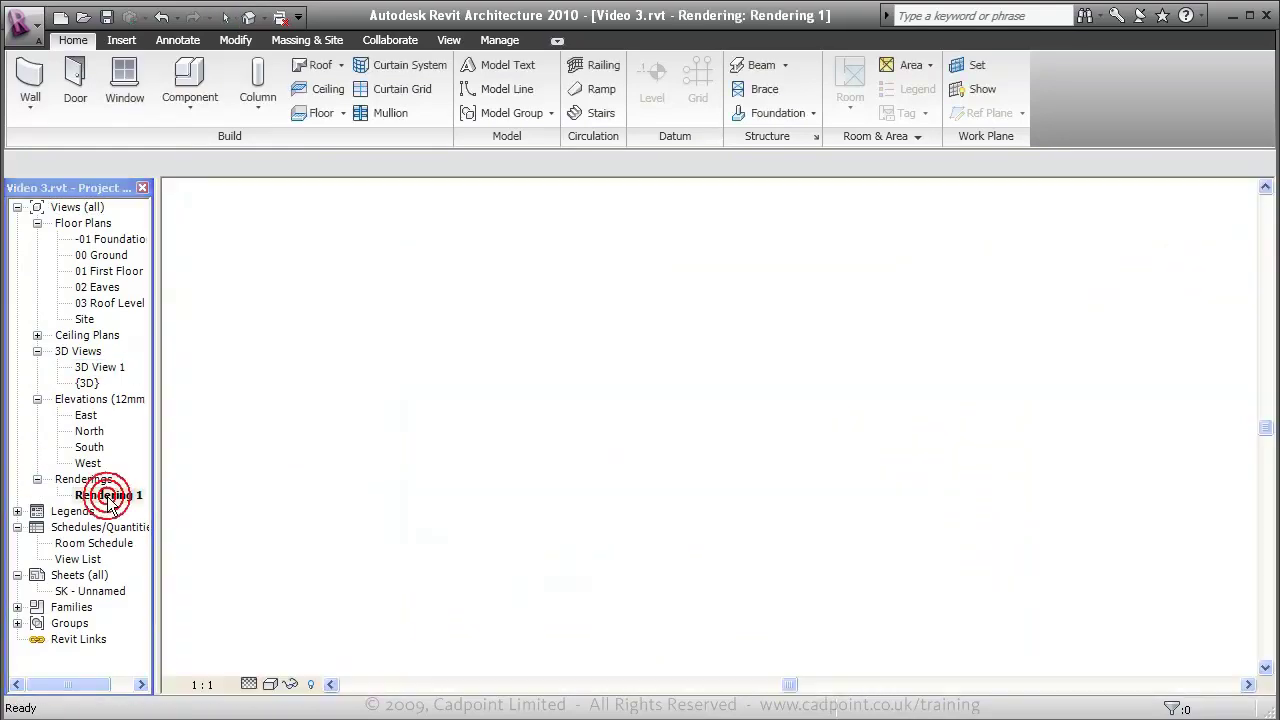